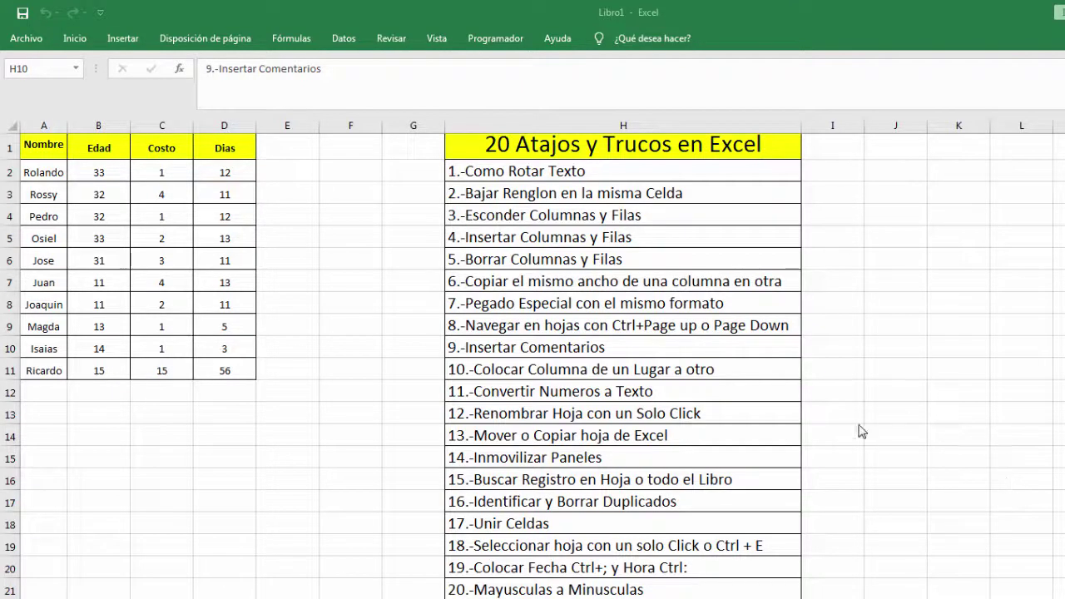
Step: Rotate the Nombre header in A1 to 45 degrees using the Alineación orientation setting
click(488, 178)
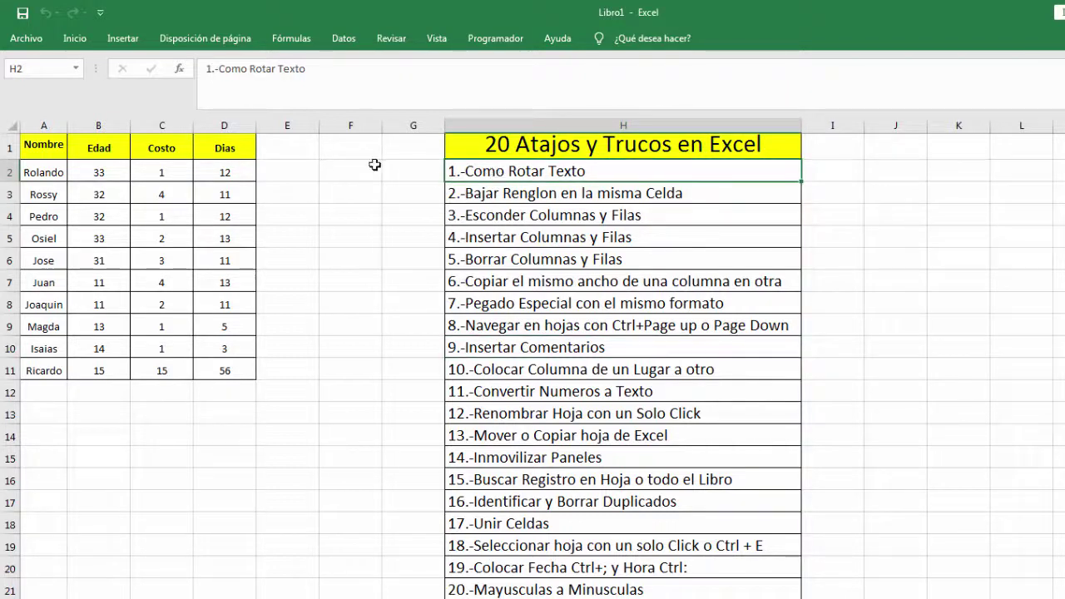
click(46, 146)
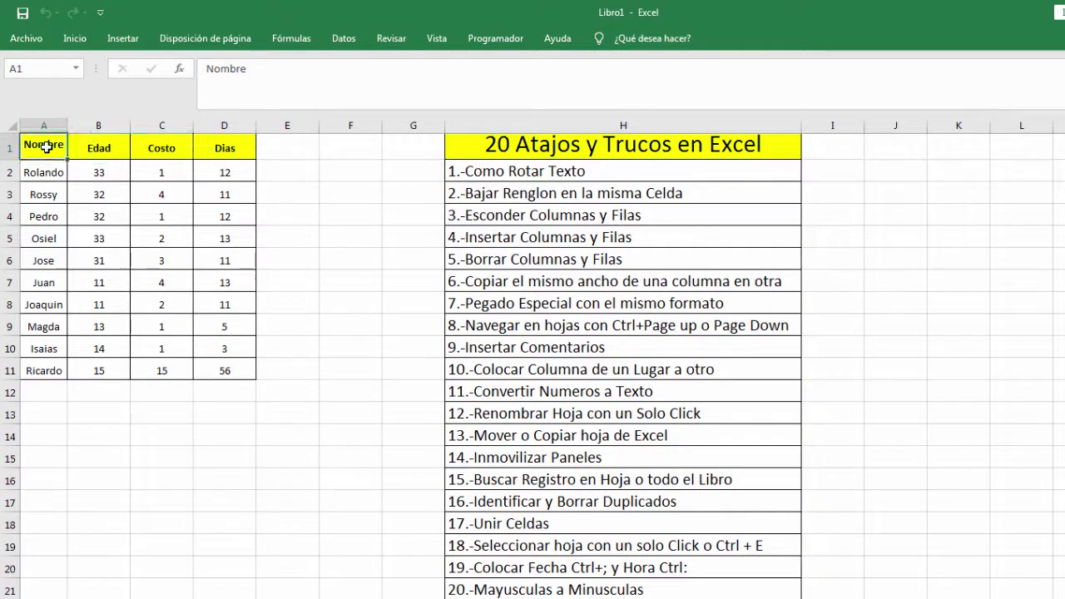
right_click(46, 147)
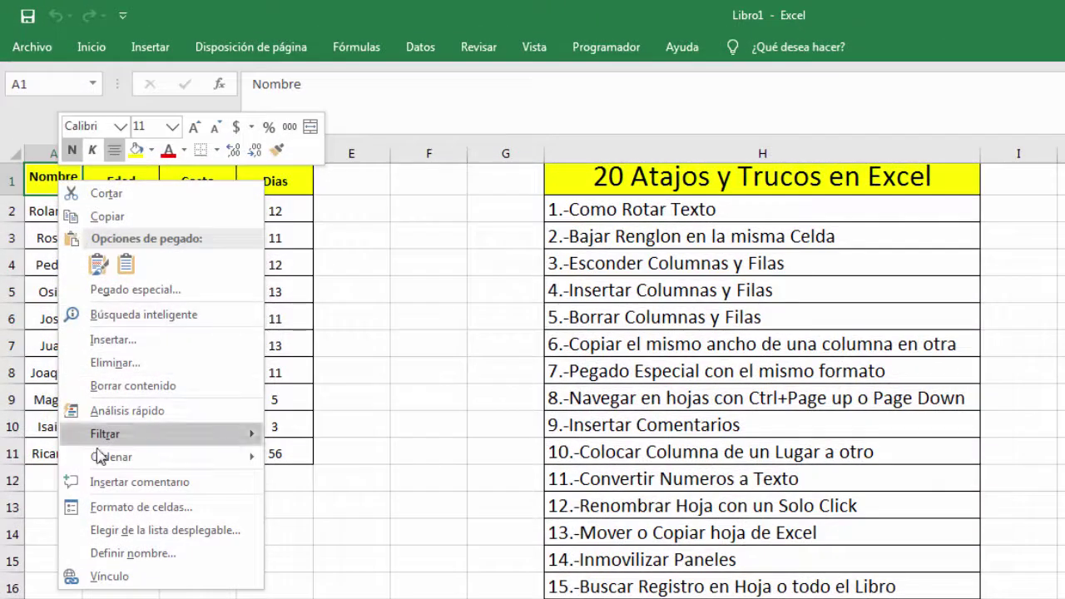
click(125, 508)
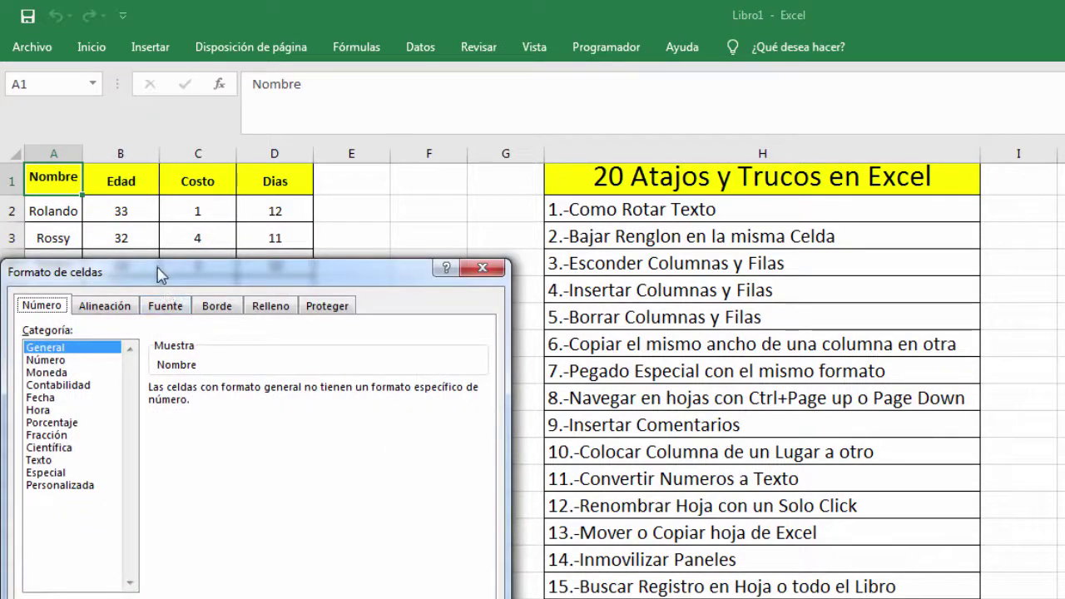
drag(160, 275, 376, 191)
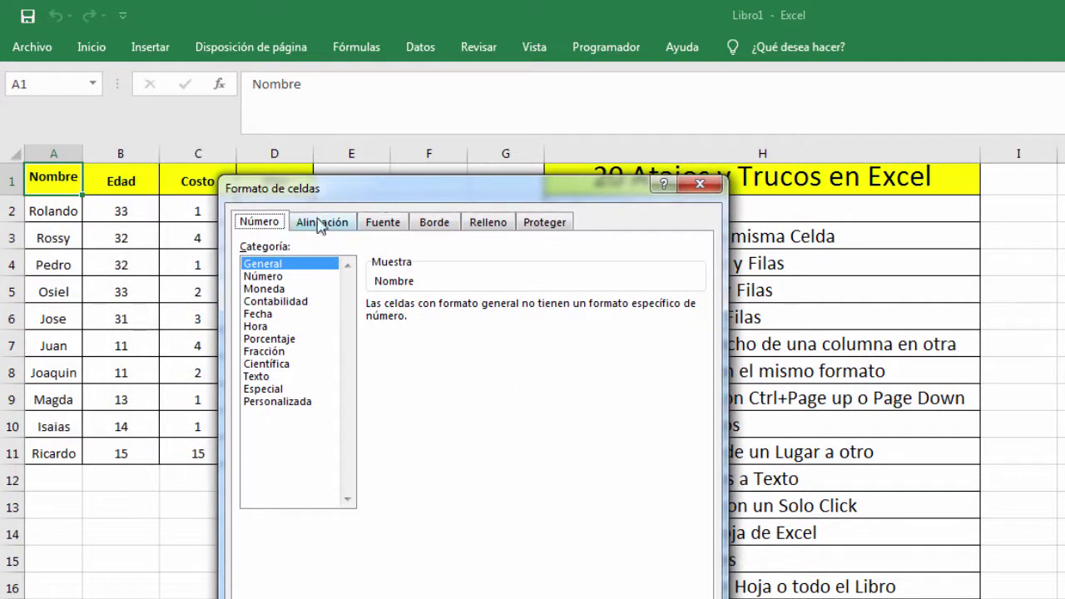
click(319, 222)
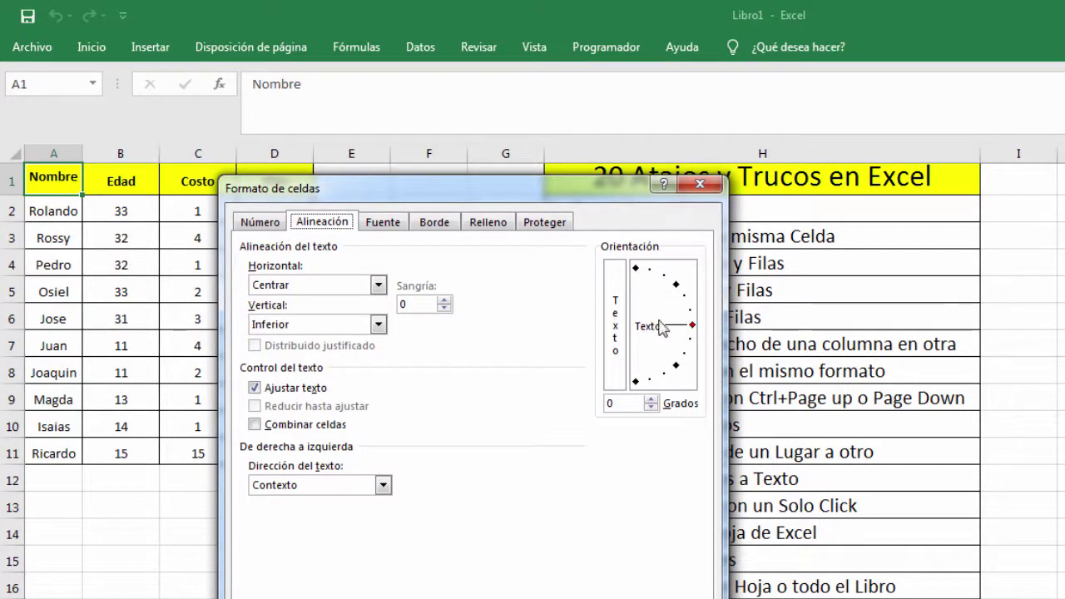
click(676, 286)
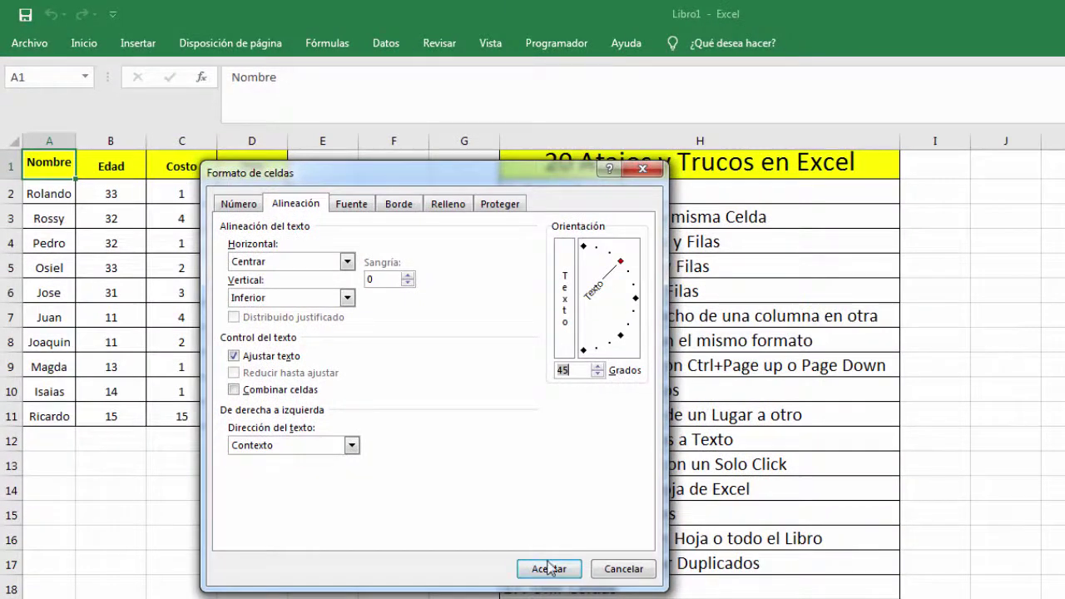
click(542, 572)
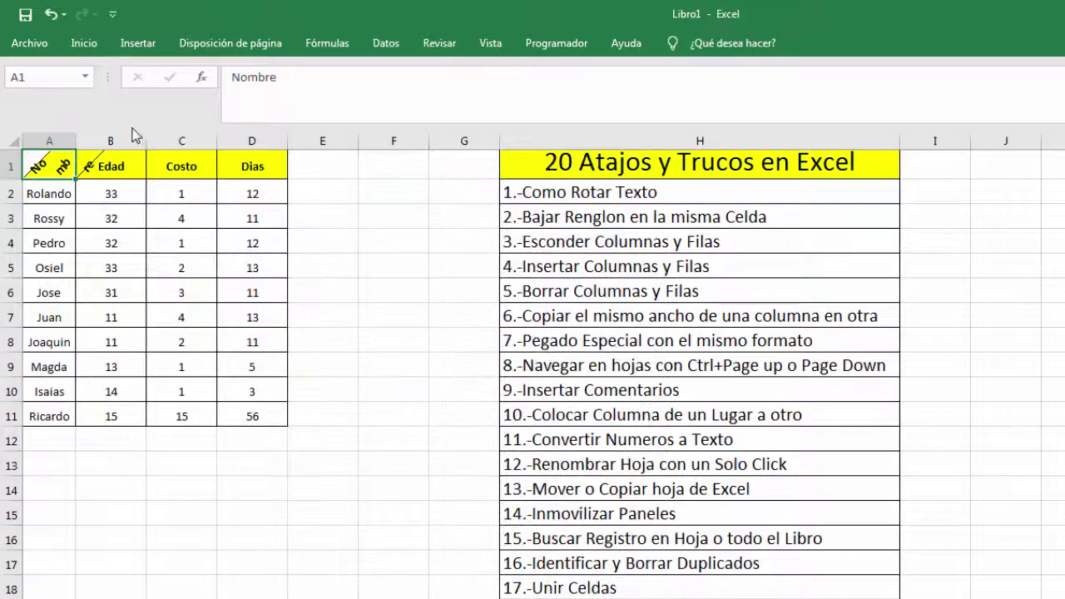
Step: Autofit column A to the rotated header and drag header row 1 taller
double_click(77, 140)
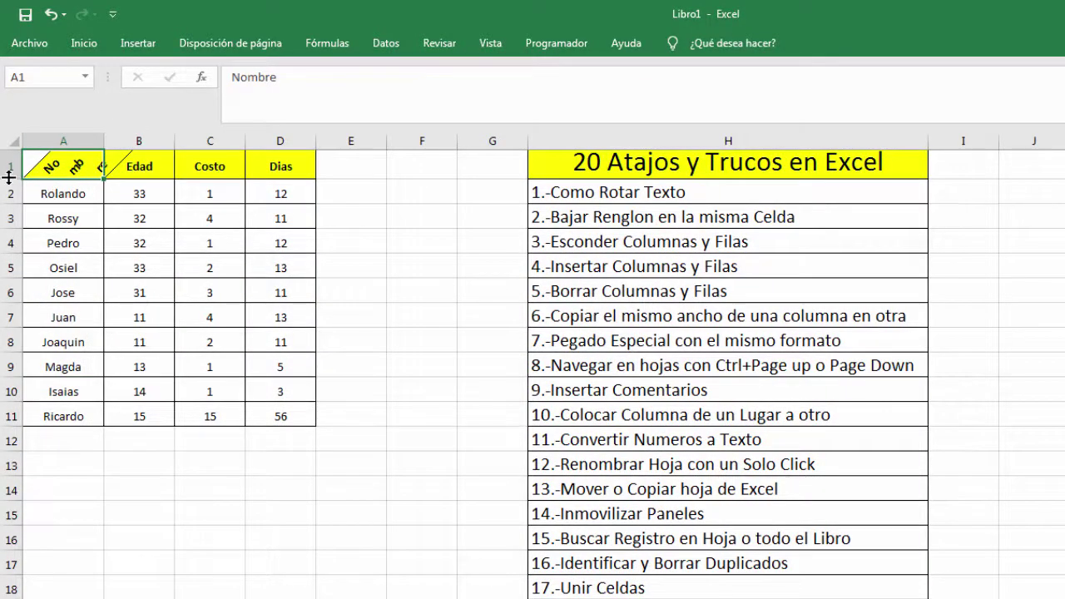
click(9, 172)
double_click(10, 178)
click(78, 168)
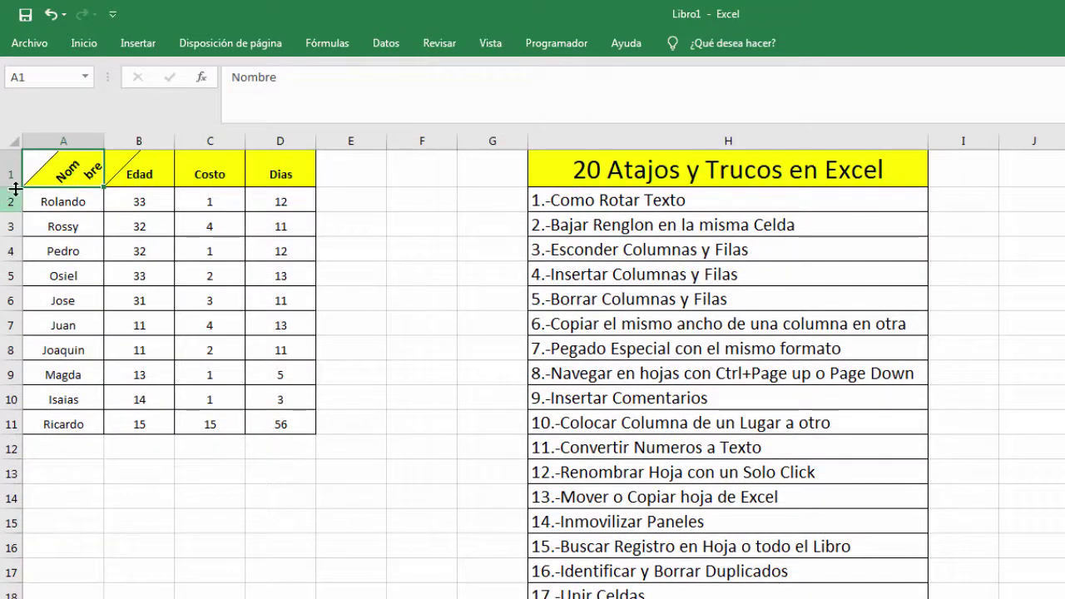
drag(12, 187, 13, 225)
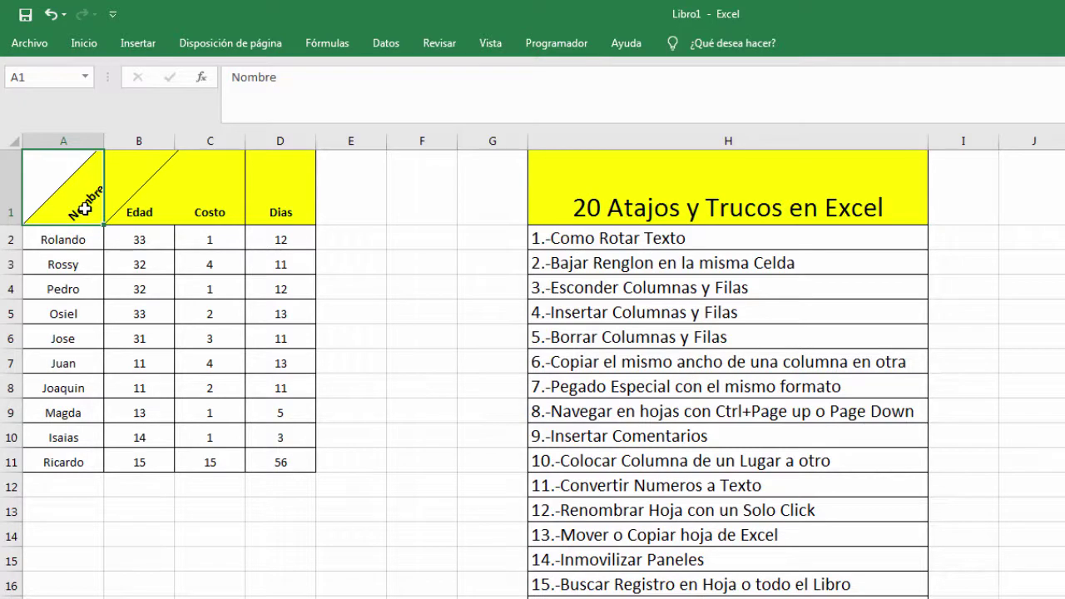
Step: Change the Nombre header orientation to 90 degrees so it reads vertically
right_click(75, 203)
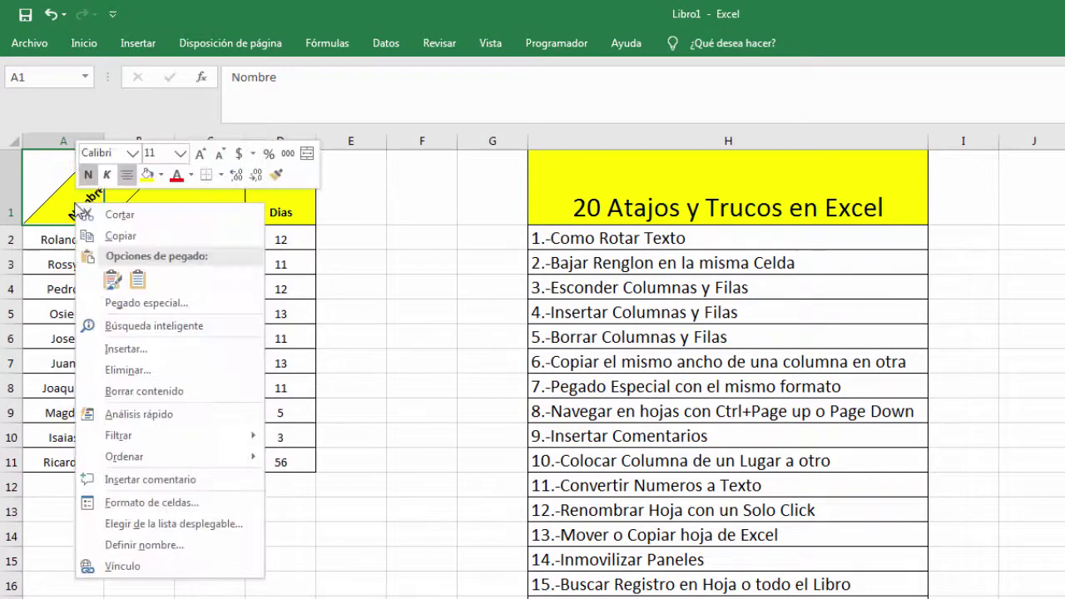
click(139, 504)
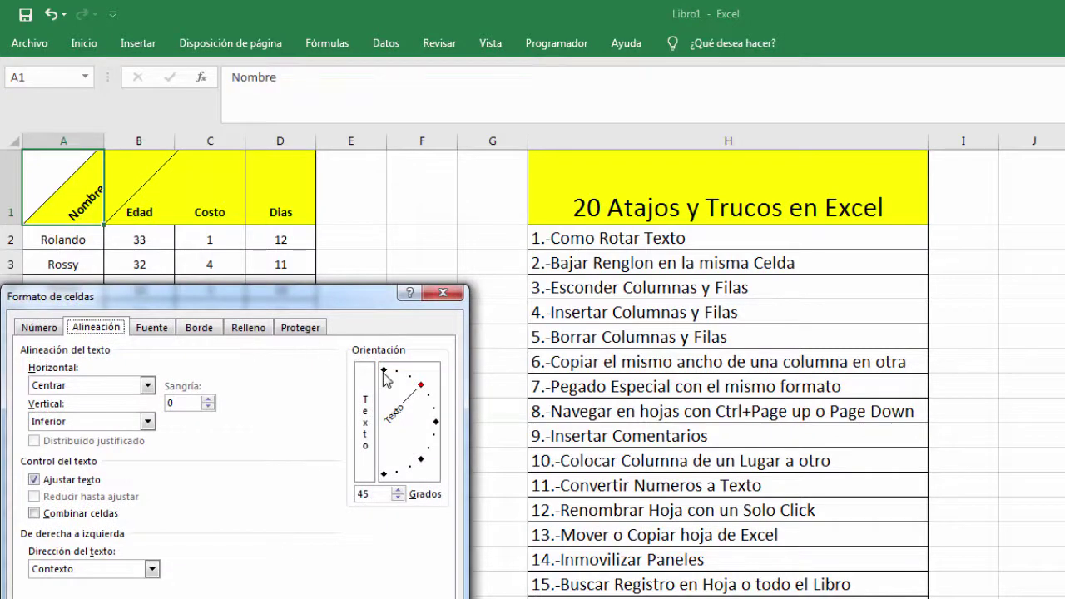
click(384, 369)
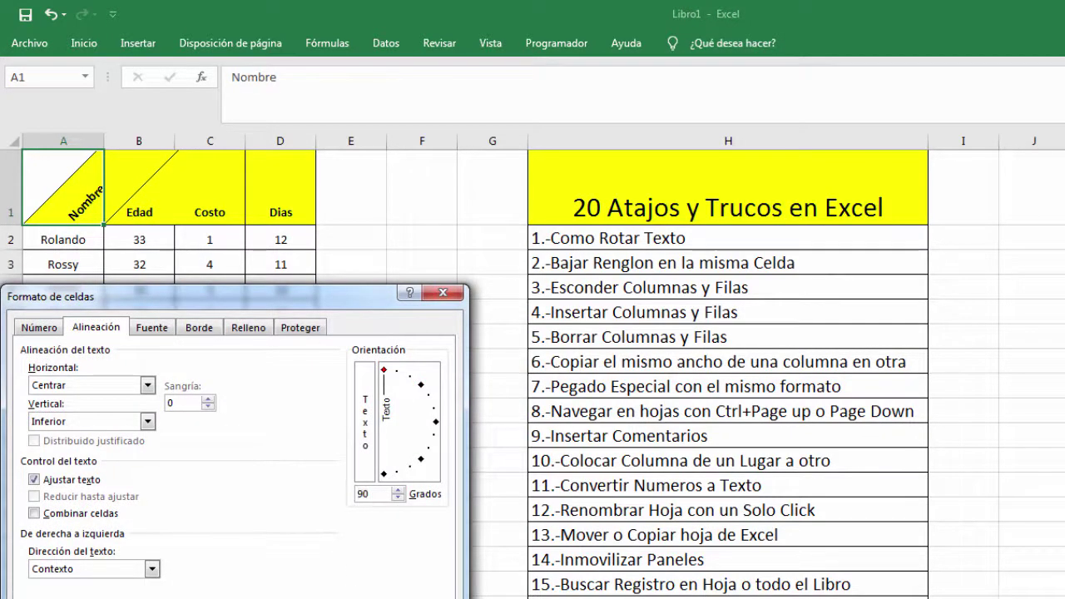
key(Return)
click(138, 311)
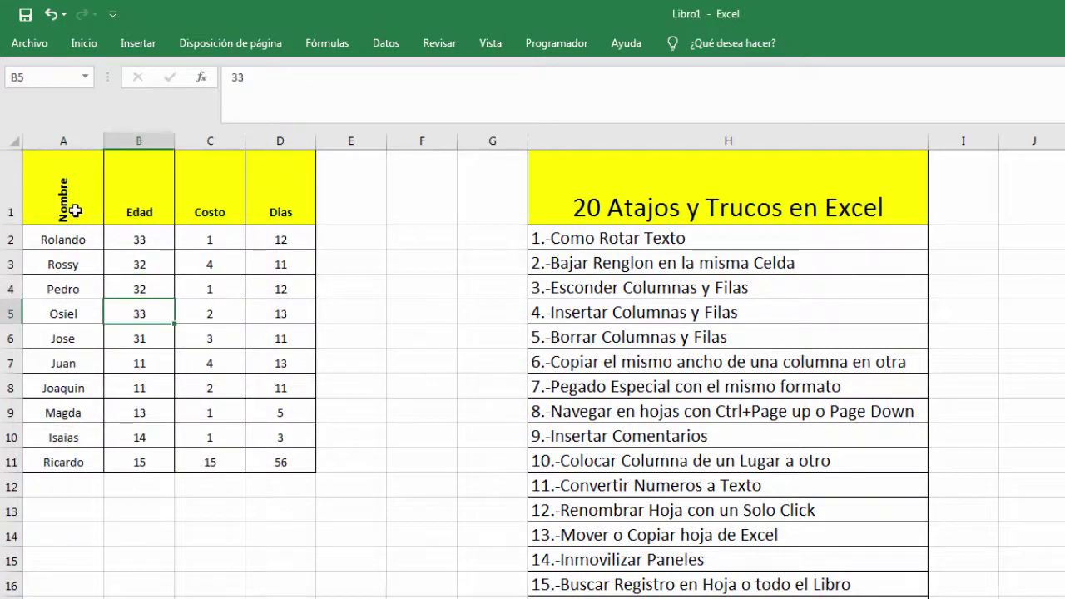
click(74, 193)
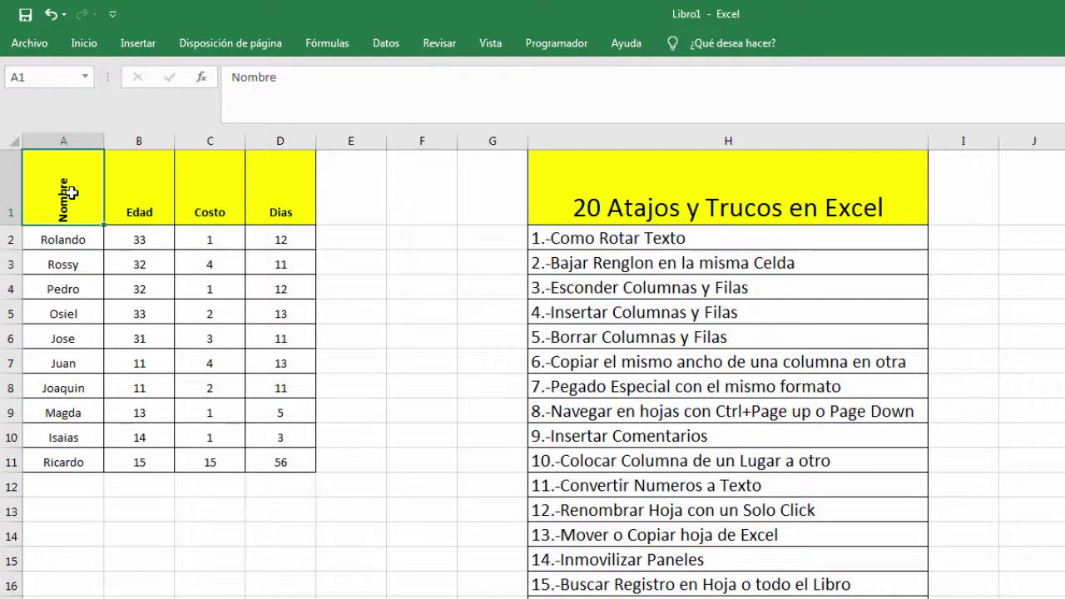
Step: Reset the Nombre header orientation to 0 degrees and drag row 1 back to normal height
right_click(73, 193)
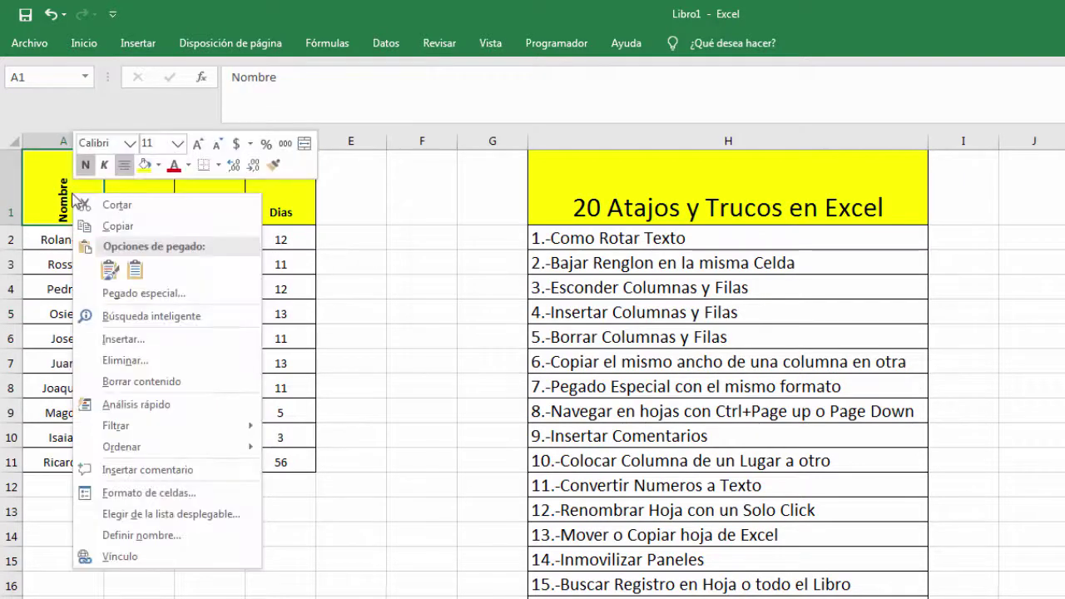
click(150, 494)
click(391, 403)
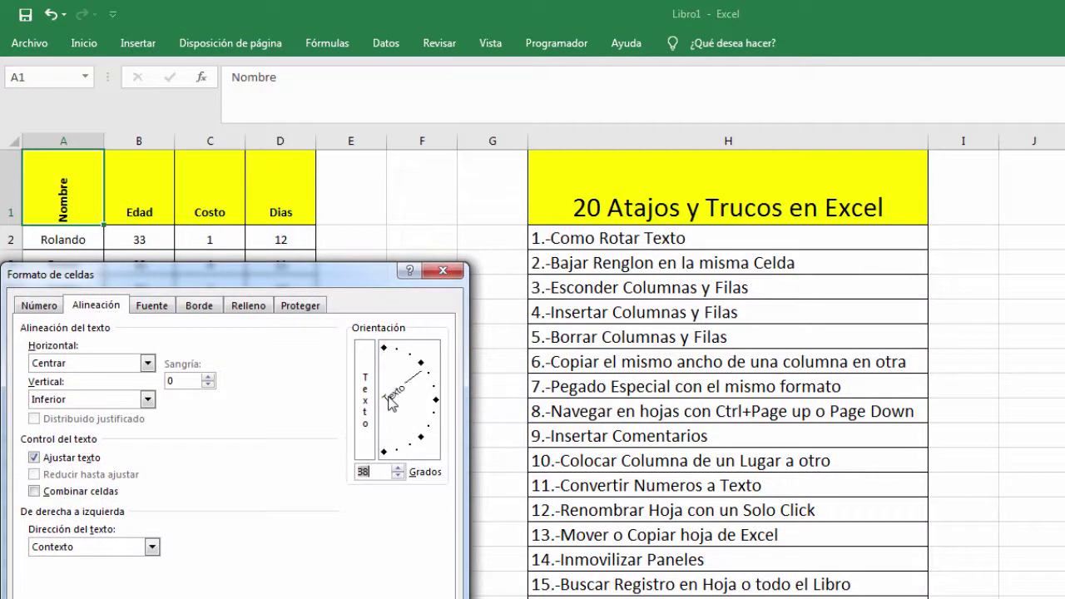
click(422, 404)
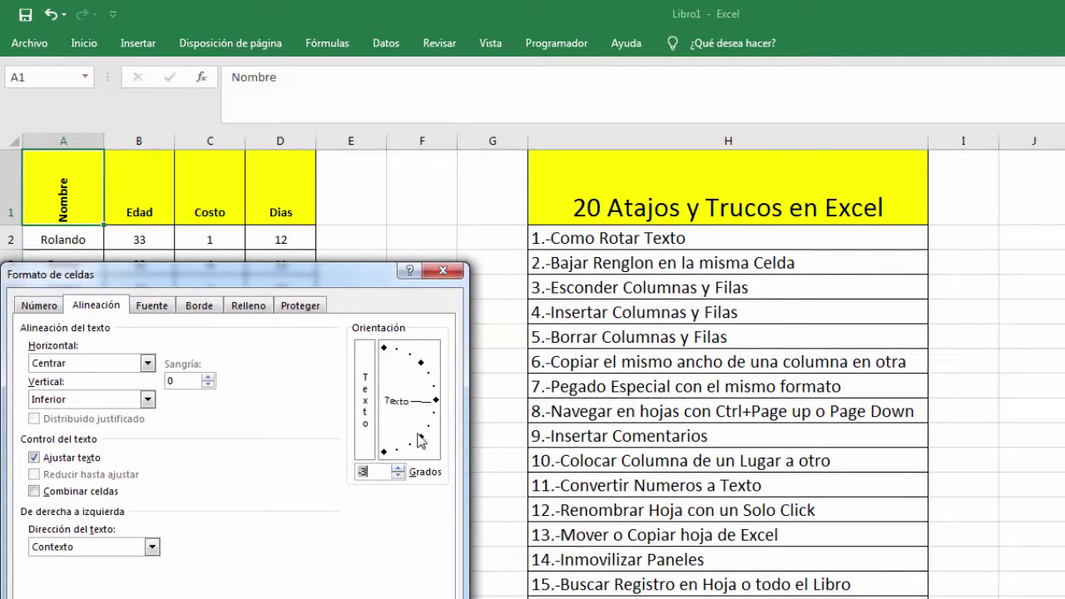
click(436, 405)
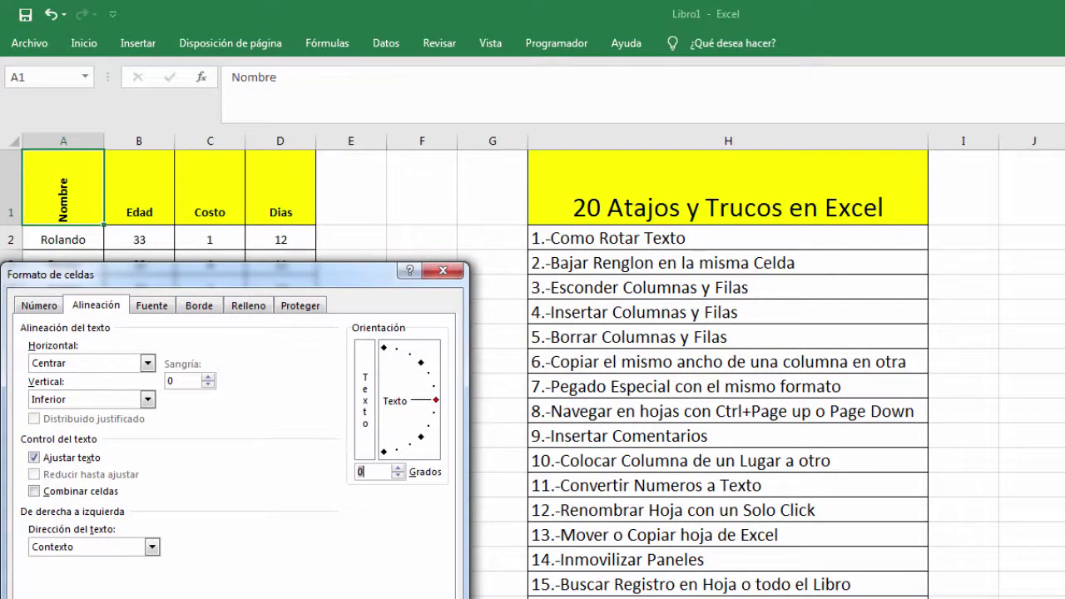
key(Return)
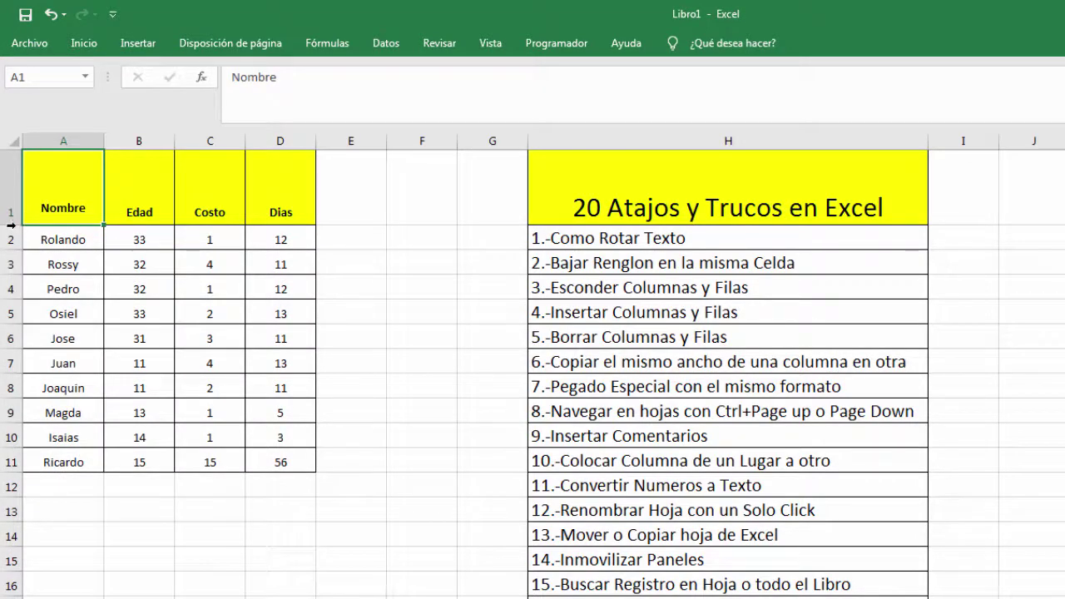
drag(11, 224, 11, 187)
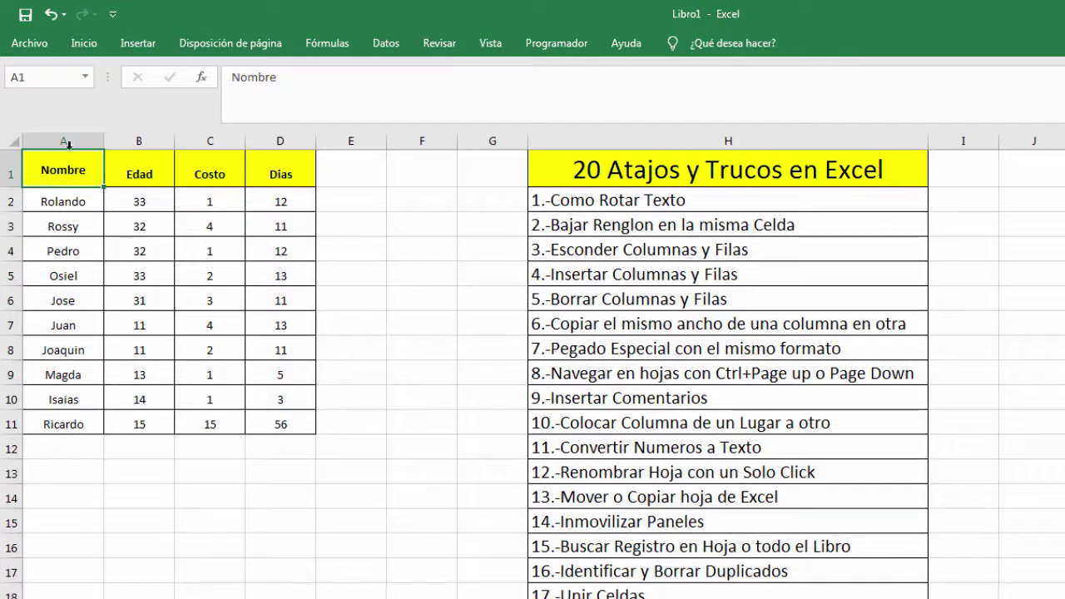
Step: Edit A1 to read 'Nombre y Apellido', with Apellido on a second line via Alt+Enter
click(296, 80)
text(Ape)
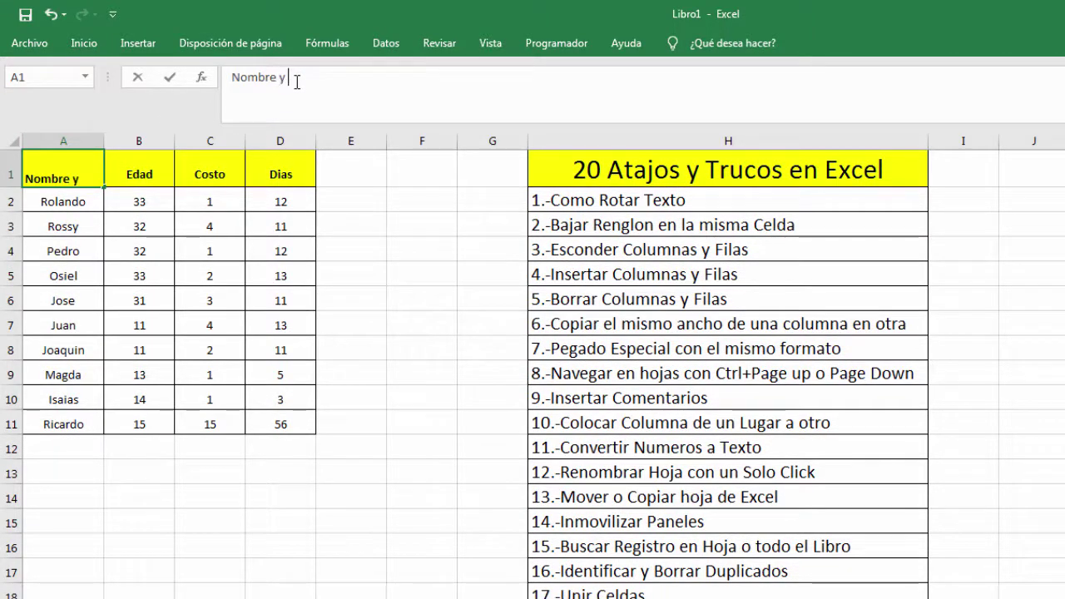
text(llido)
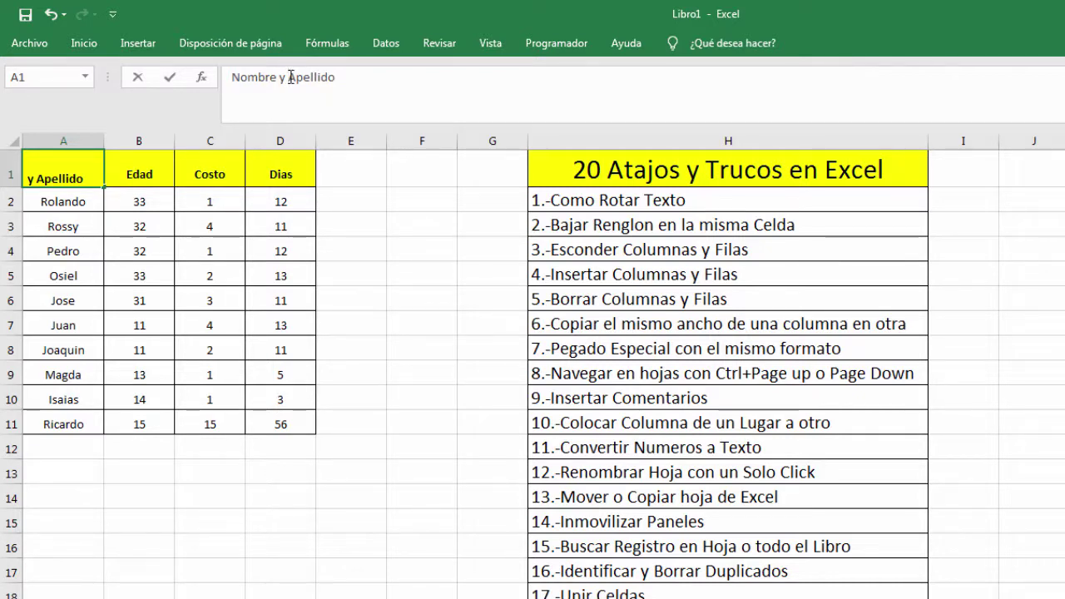
key(alt)
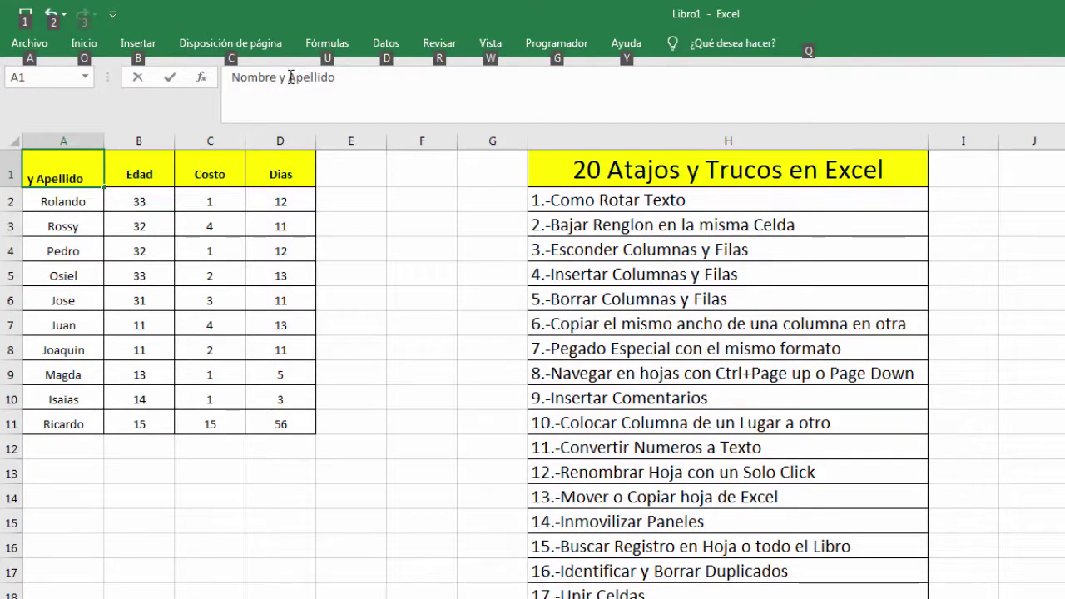
key(alt+Return)
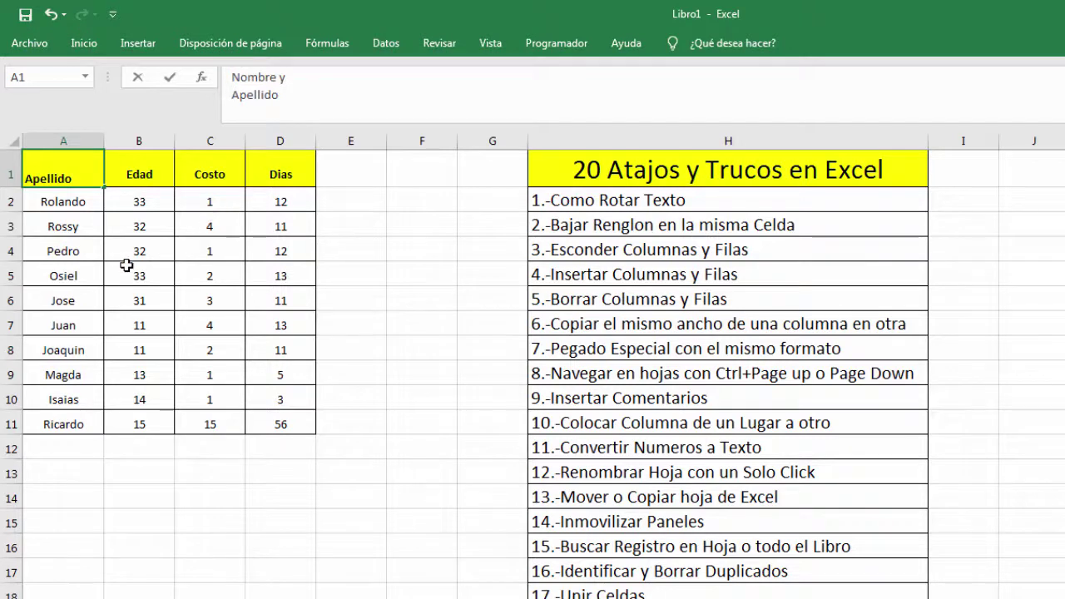
click(125, 266)
click(54, 172)
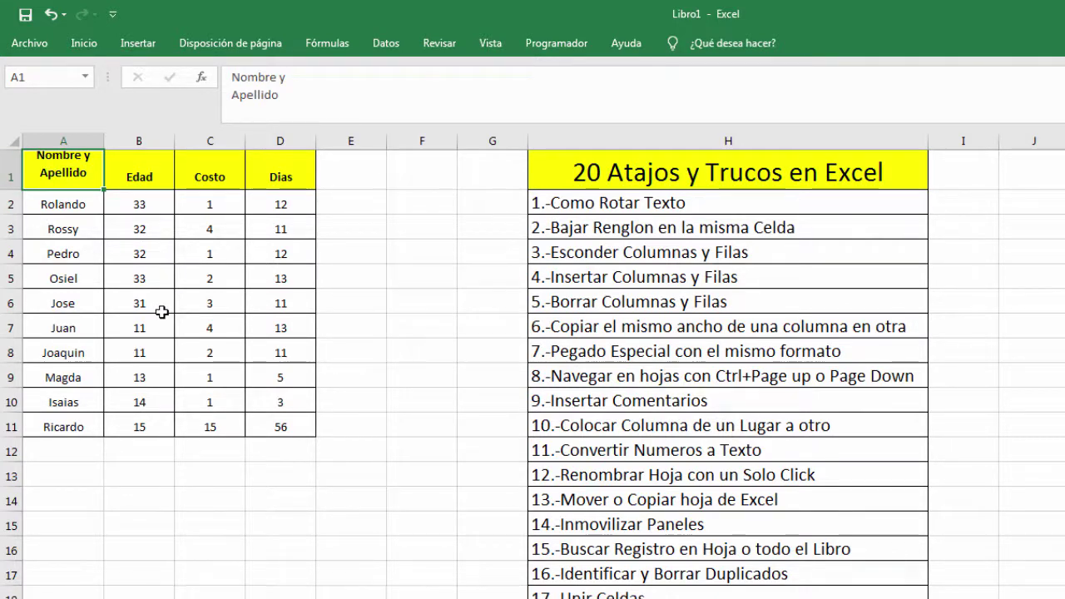
click(135, 140)
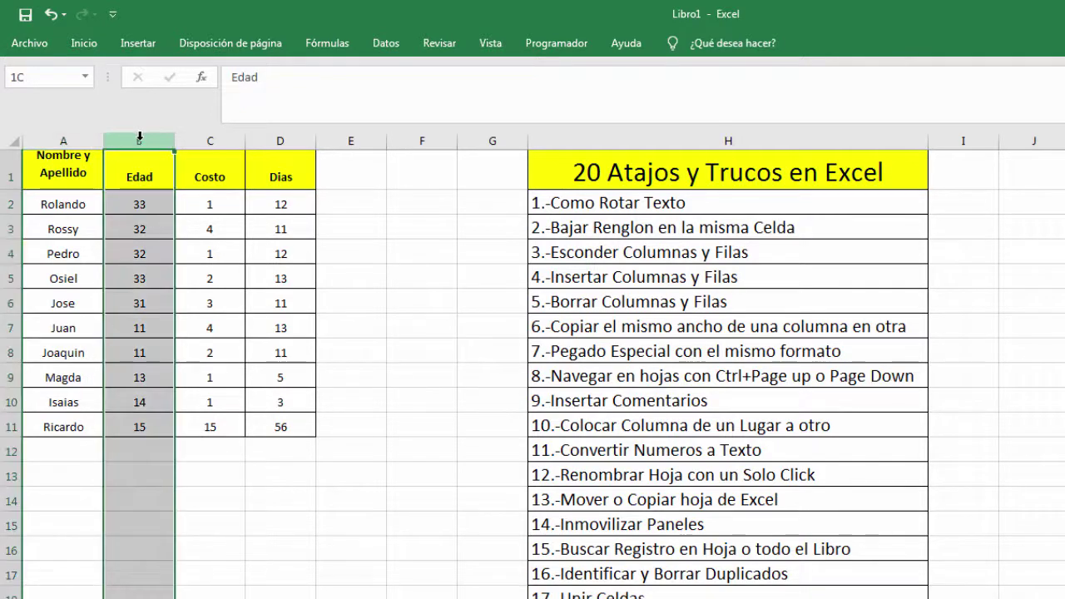
drag(183, 138, 212, 138)
right_click(212, 138)
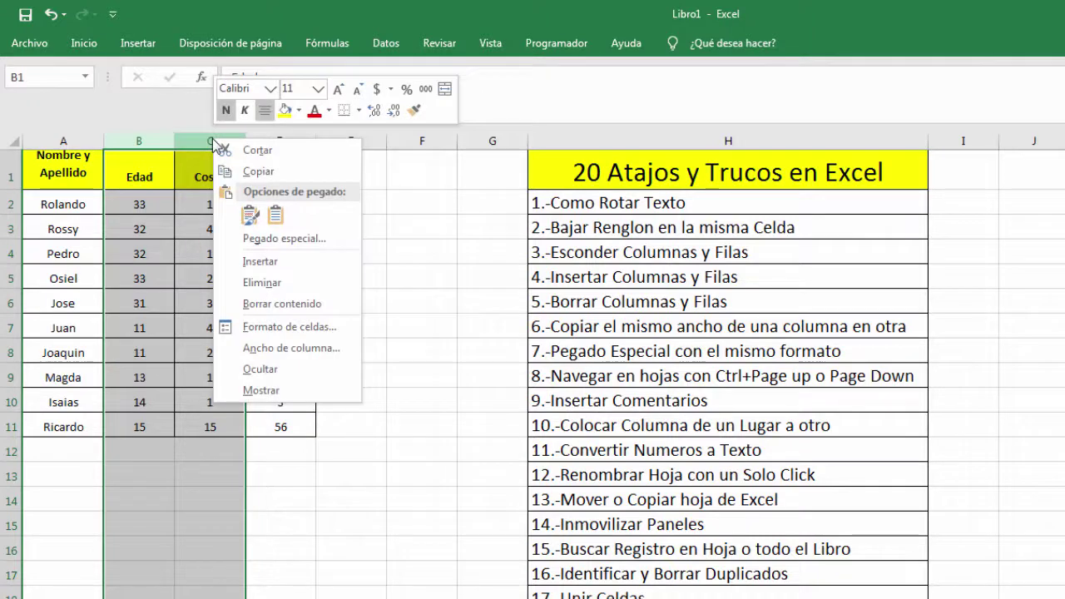
click(263, 371)
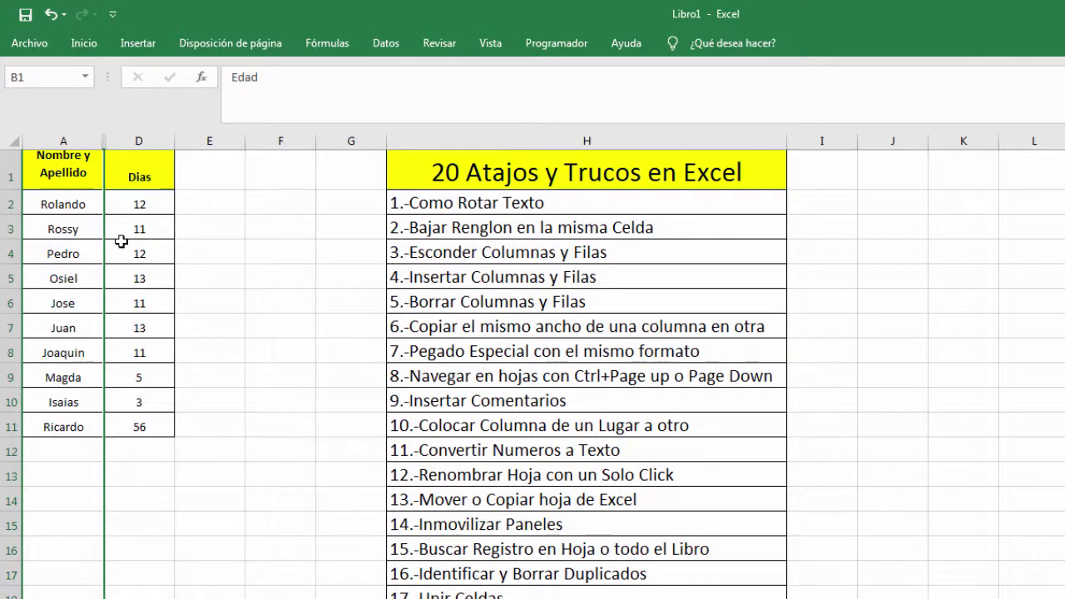
click(121, 243)
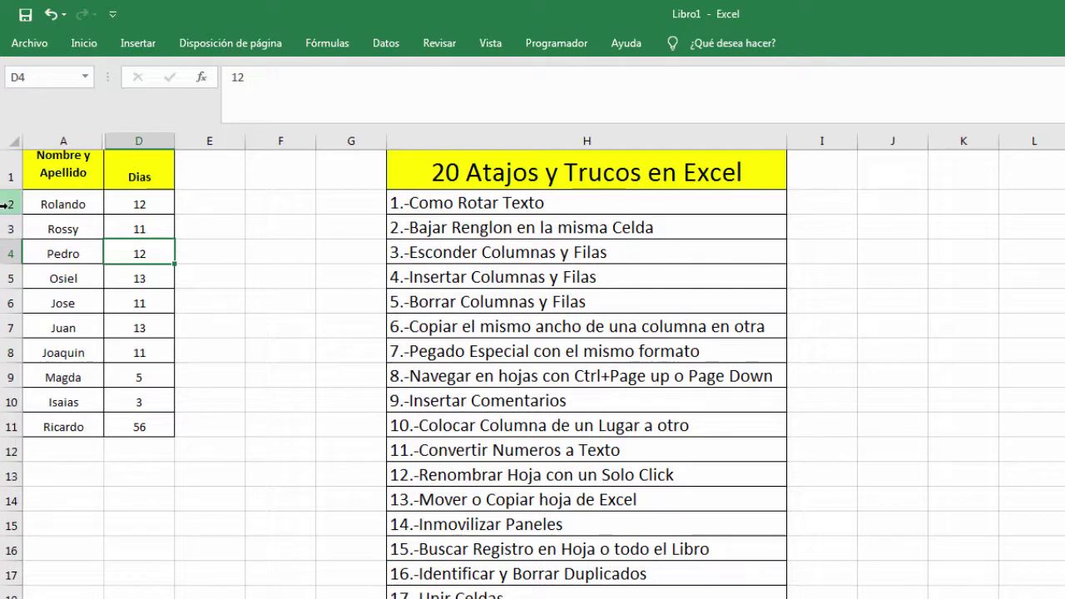
drag(7, 204, 9, 278)
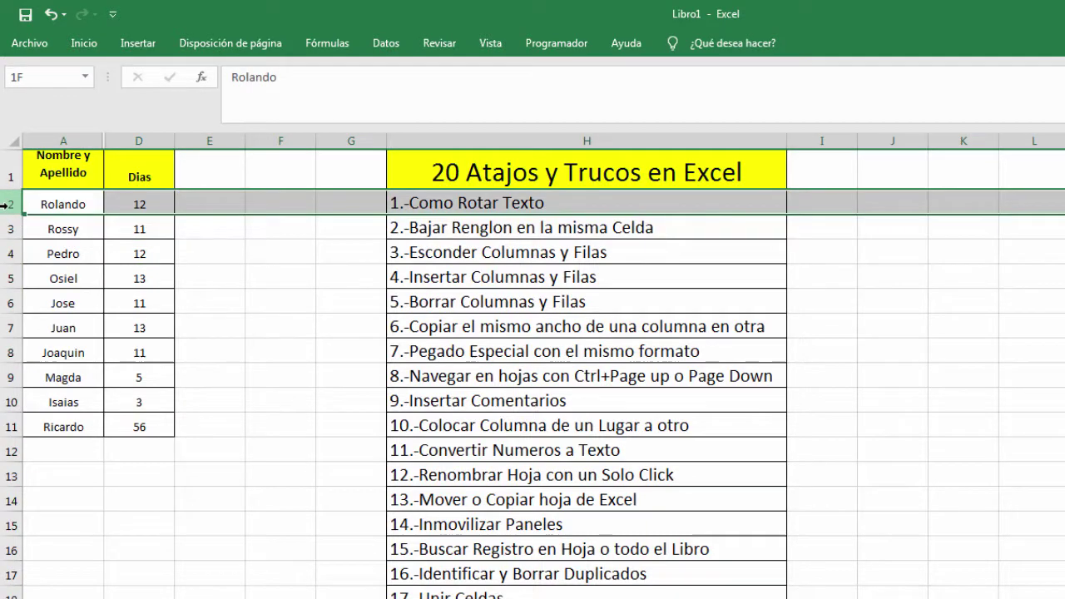
right_click(14, 255)
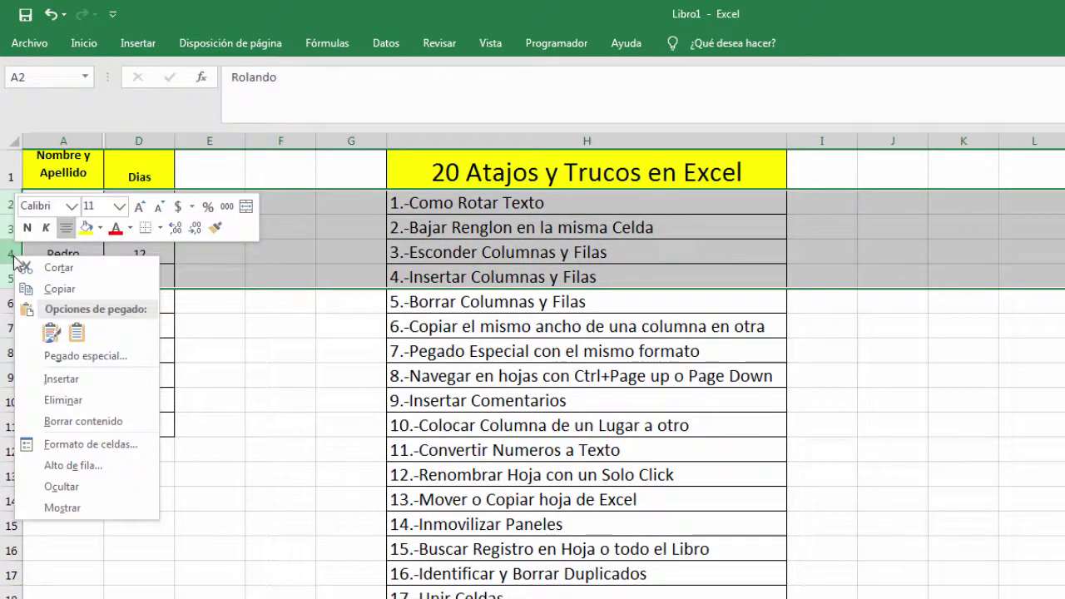
click(69, 488)
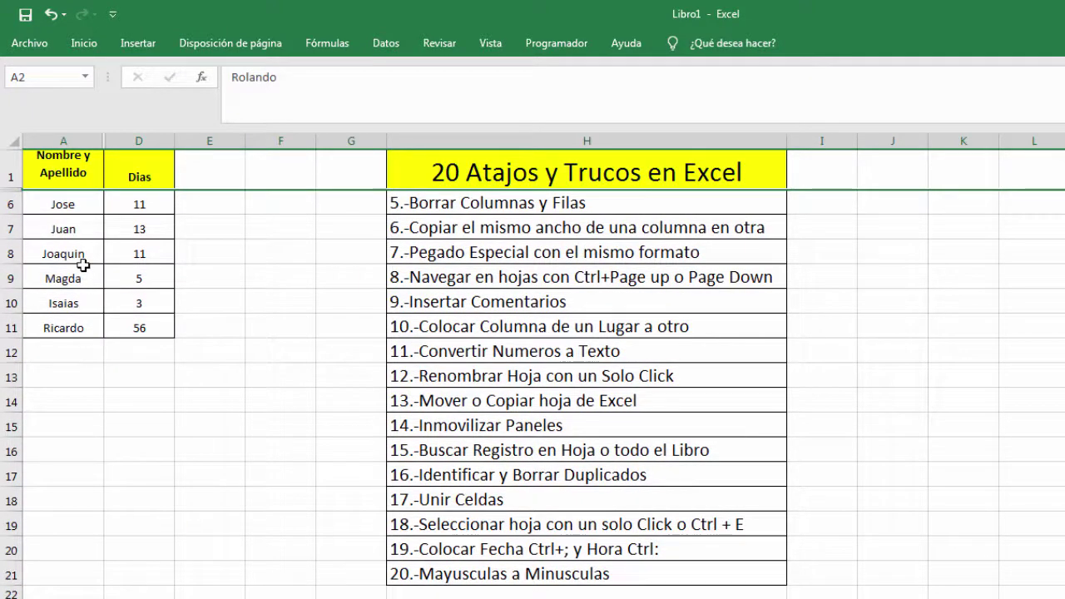
click(65, 217)
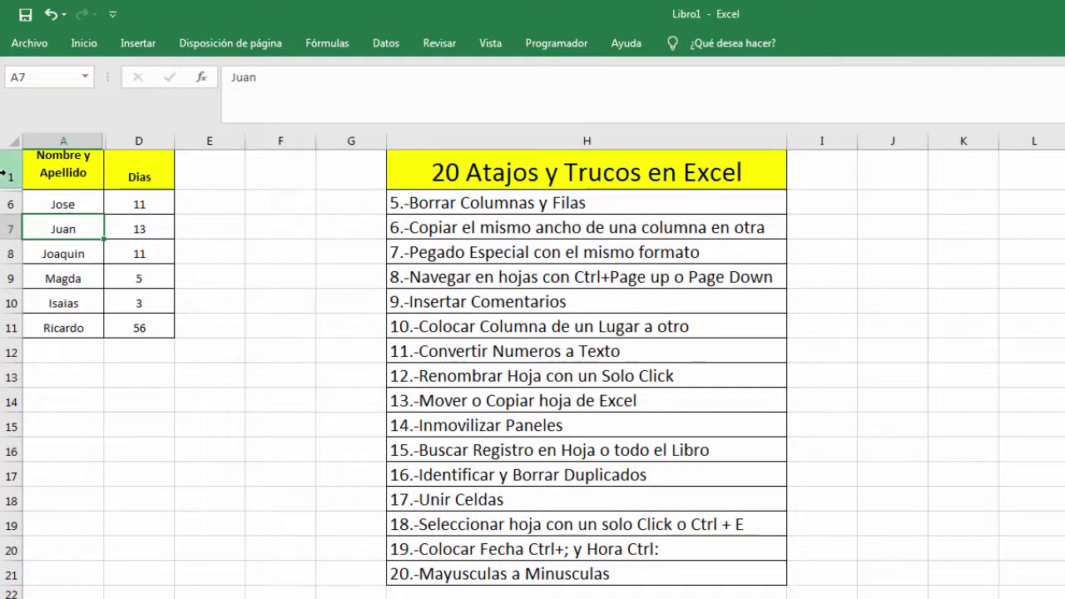
drag(3, 173, 12, 205)
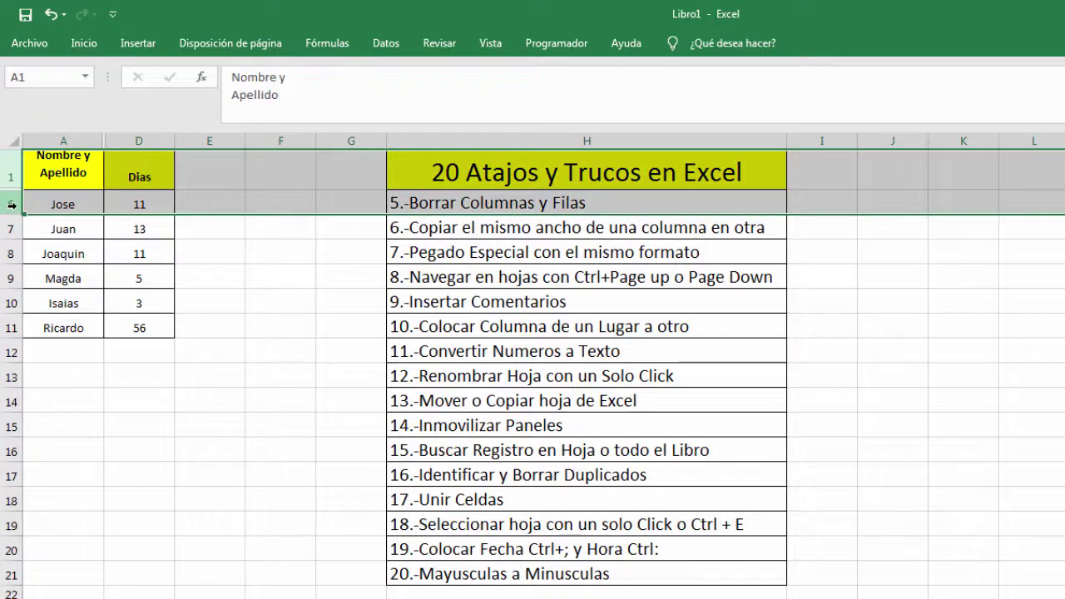
right_click(12, 205)
click(70, 459)
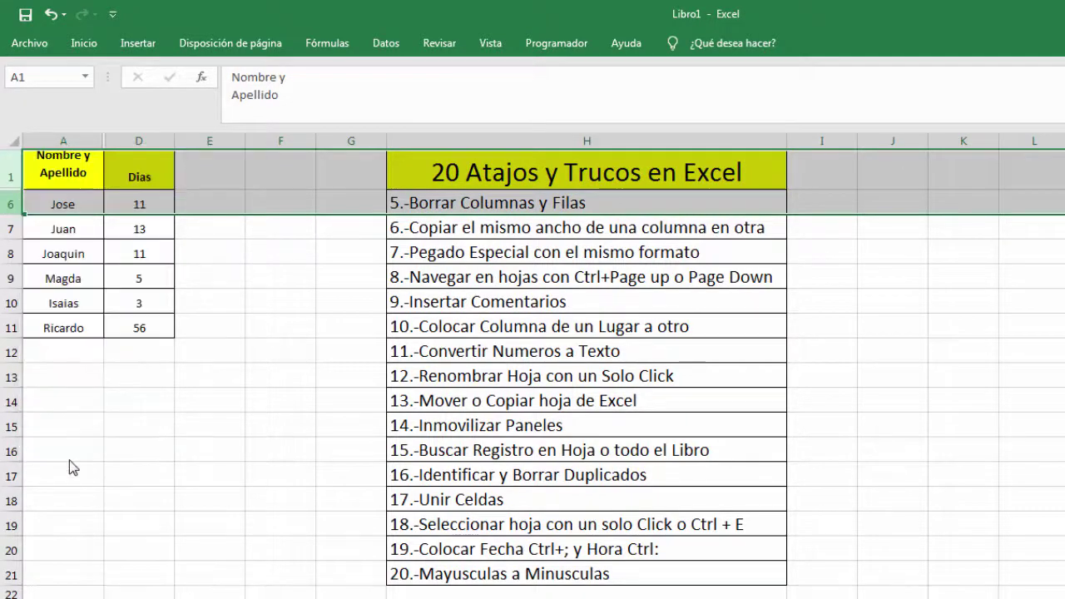
click(98, 201)
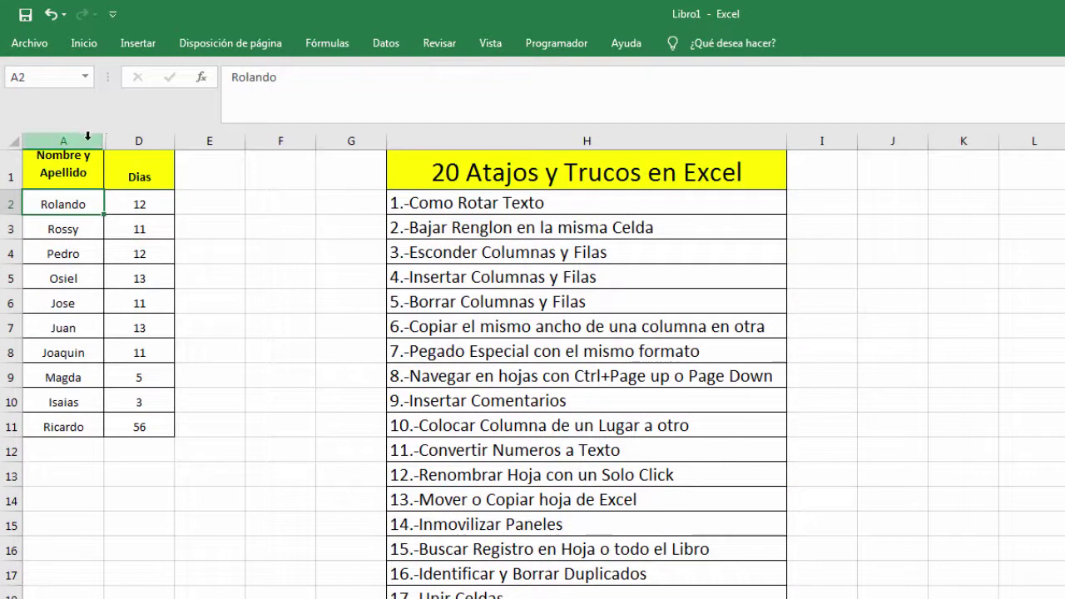
drag(87, 136, 129, 138)
right_click(132, 141)
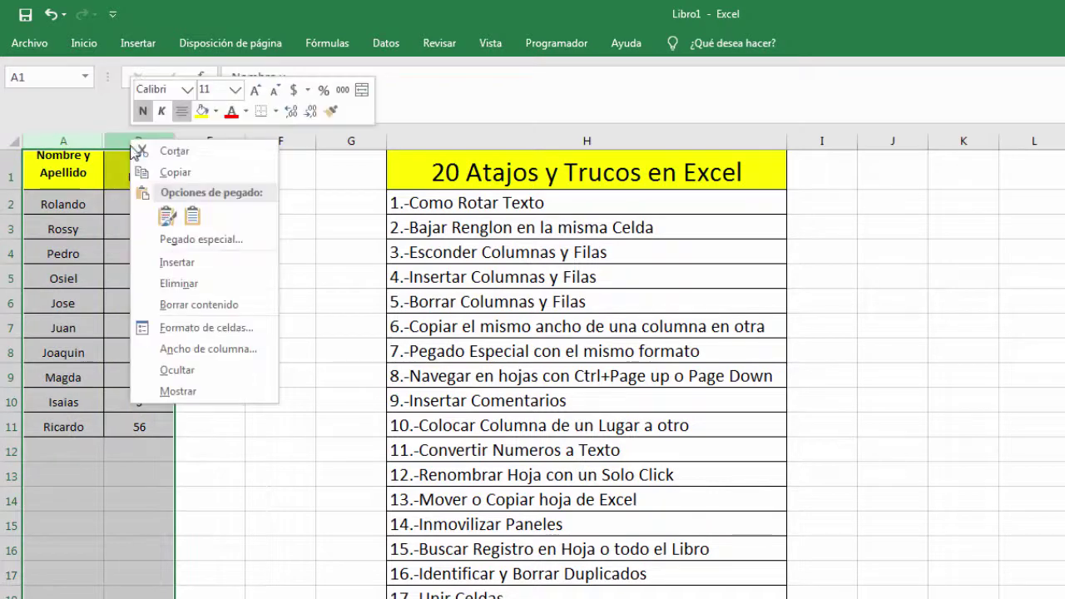
click(166, 393)
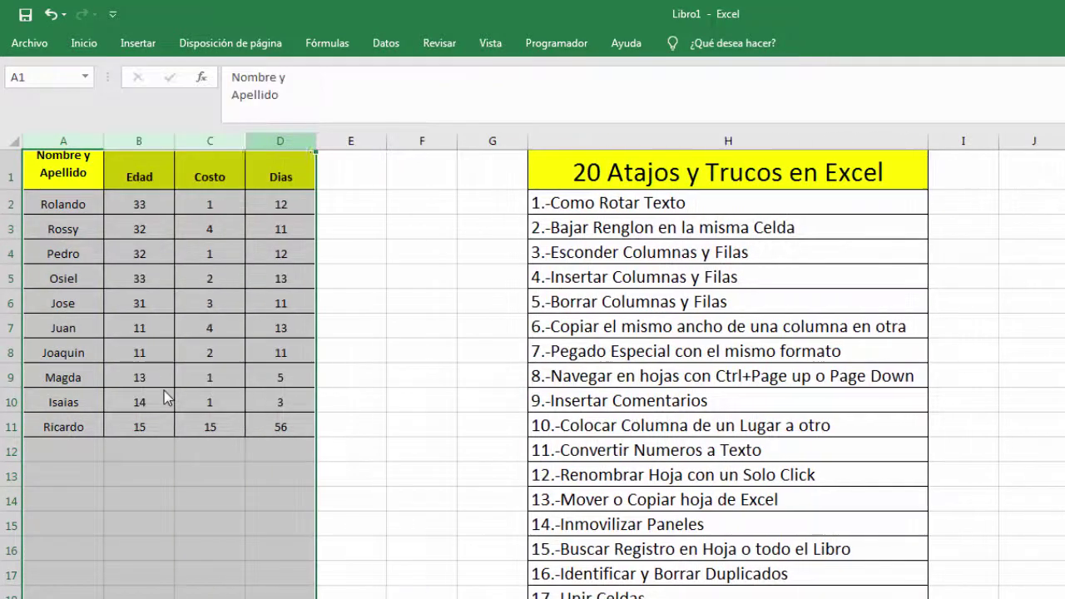
click(125, 256)
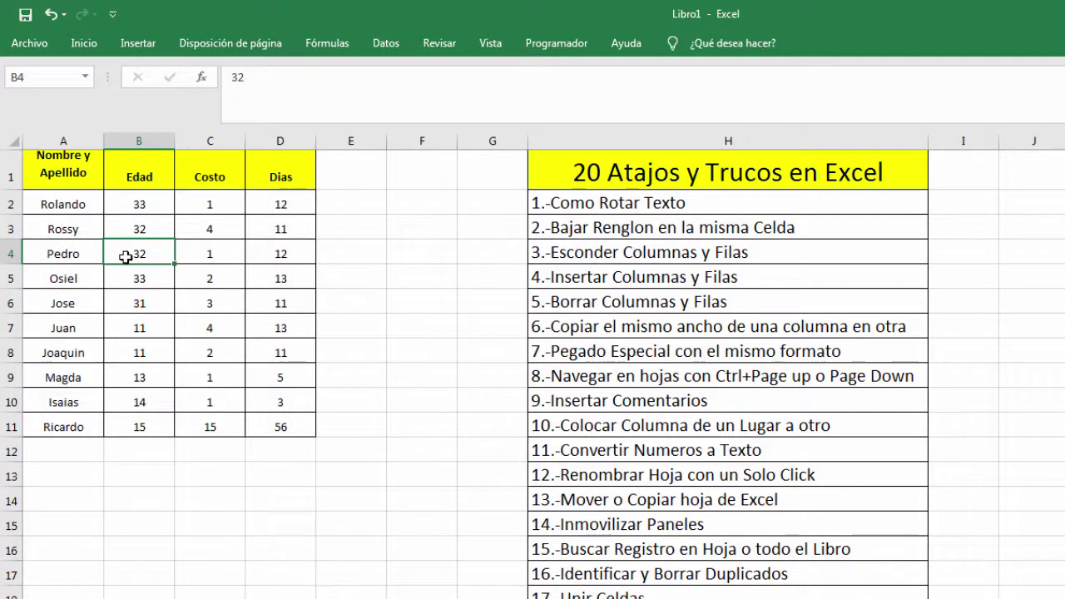
click(156, 140)
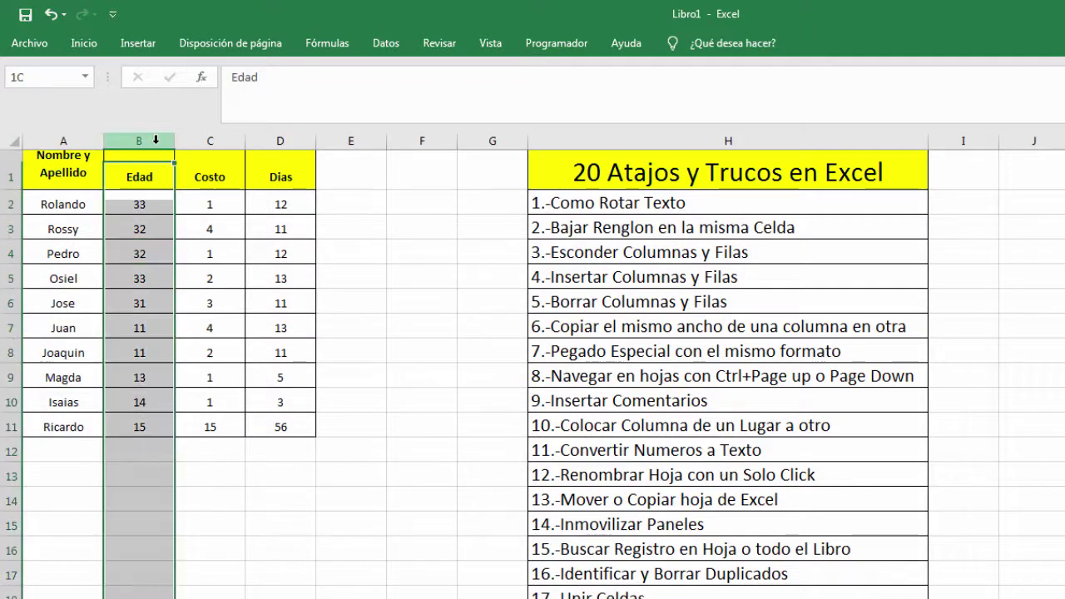
right_click(154, 137)
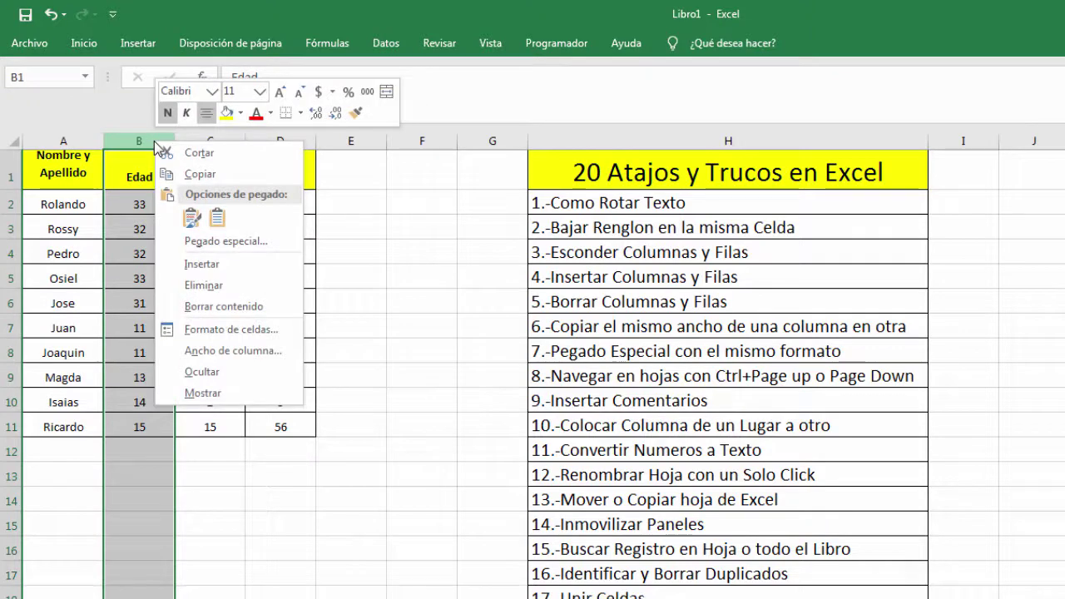
click(200, 263)
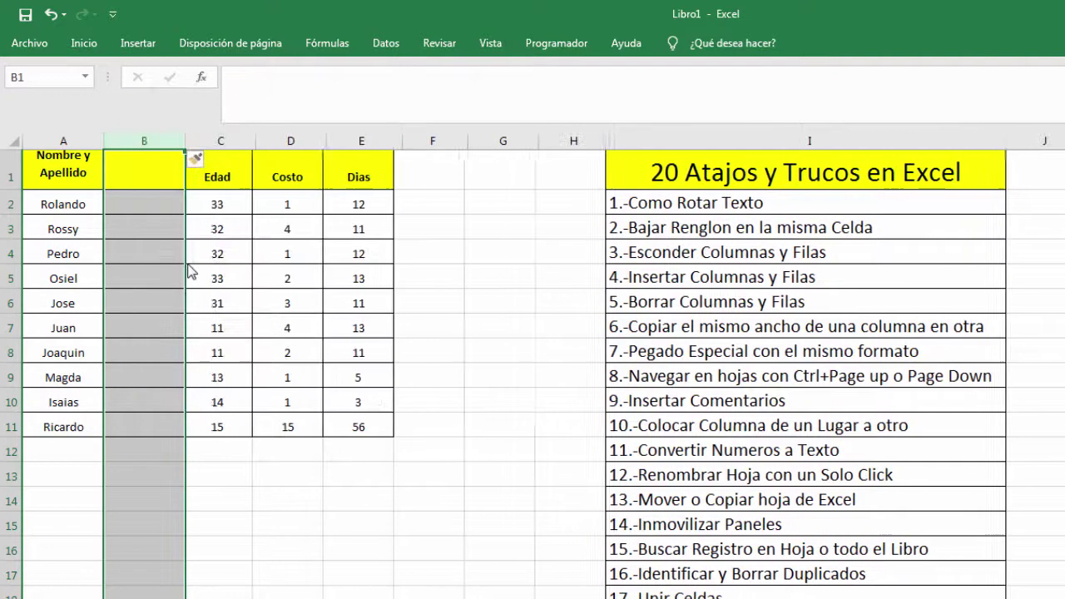
click(151, 201)
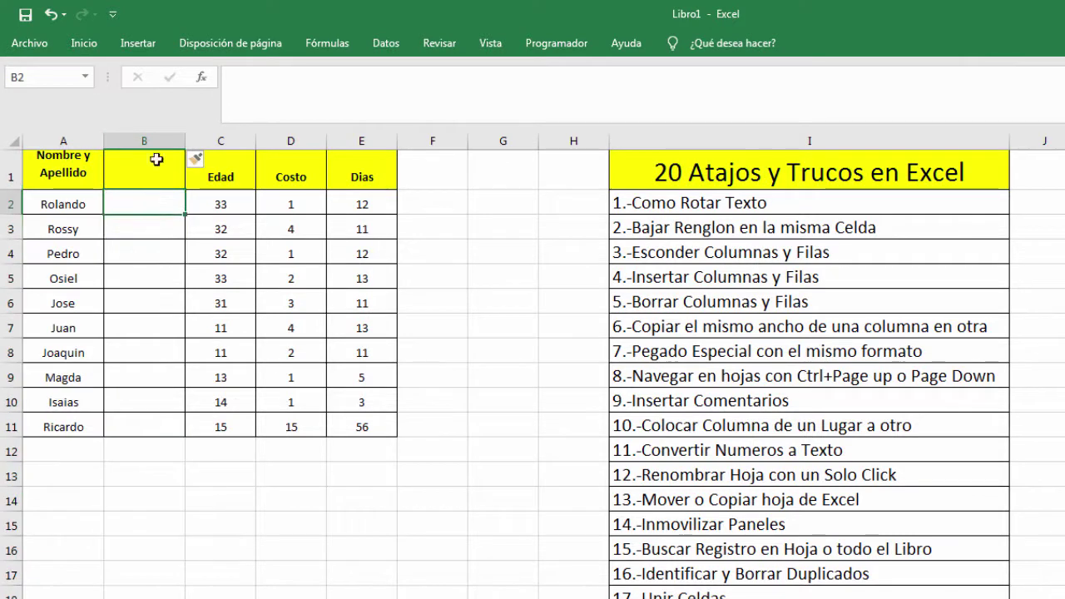
click(152, 138)
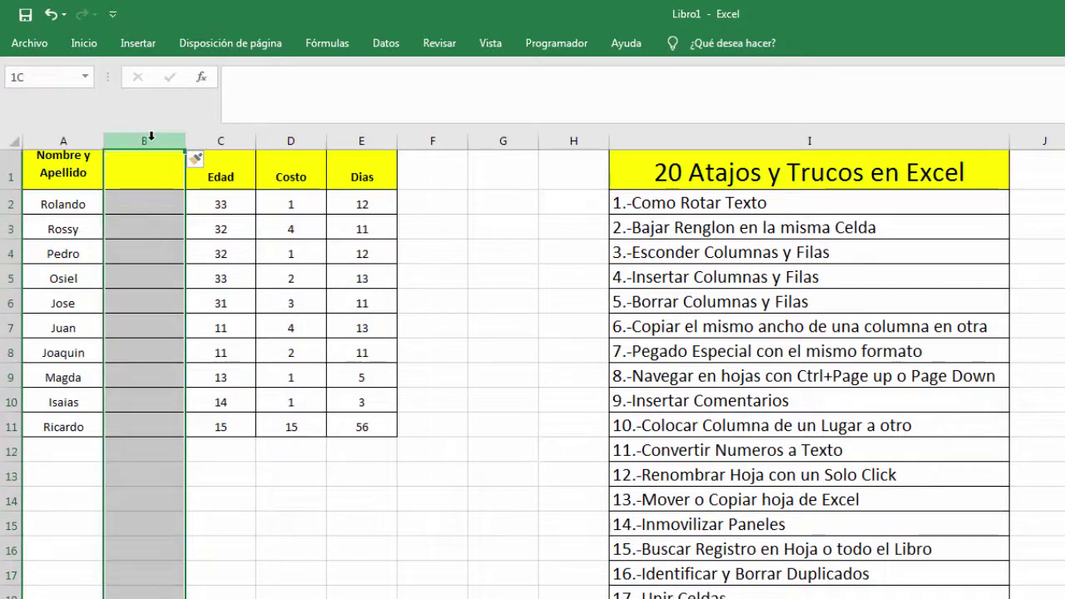
drag(151, 137, 289, 142)
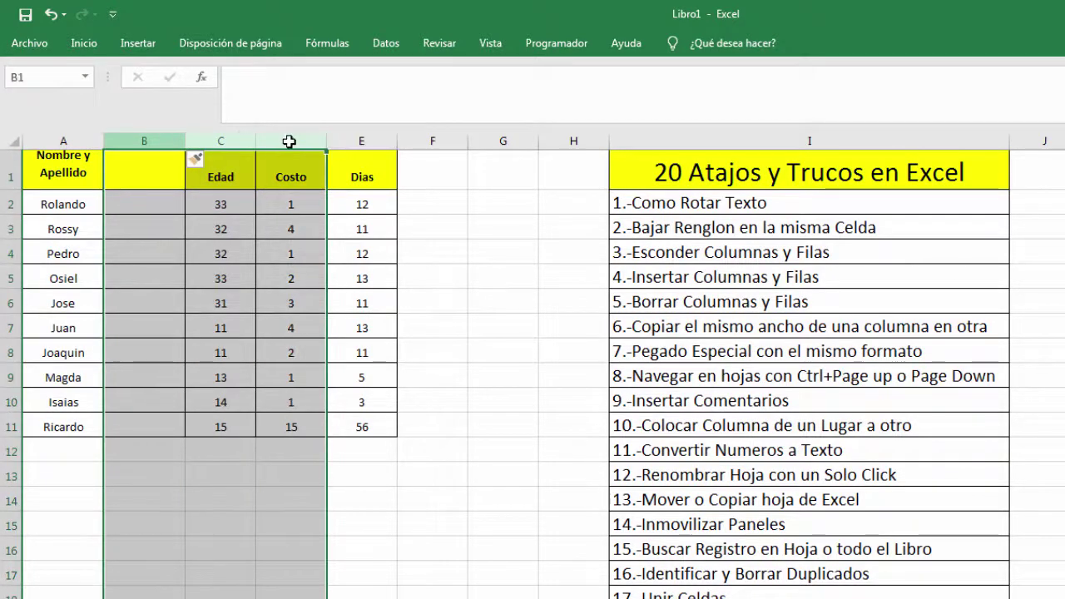
right_click(290, 145)
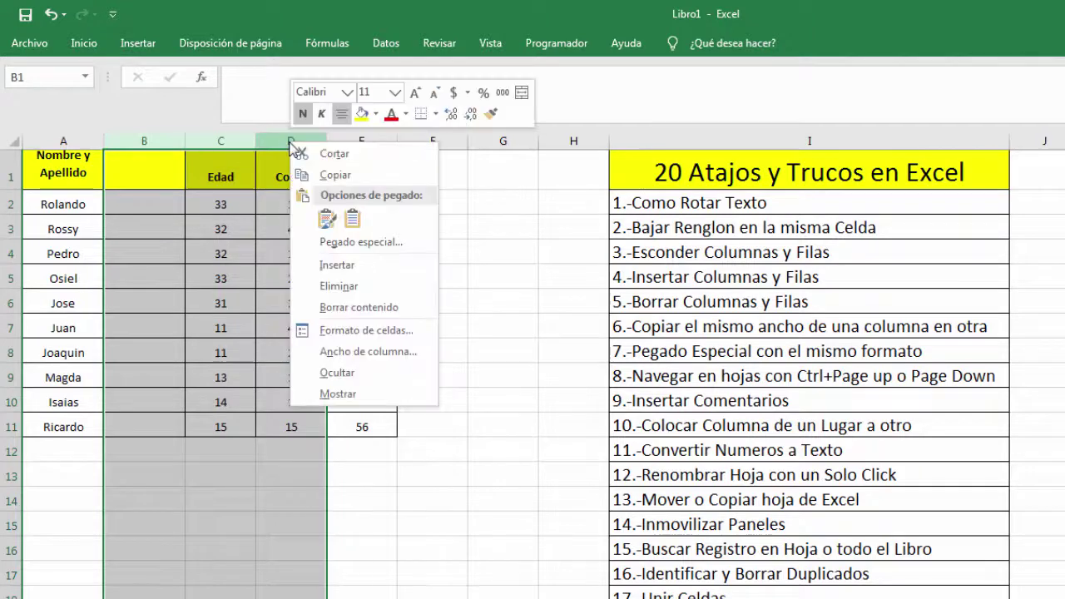
click(333, 265)
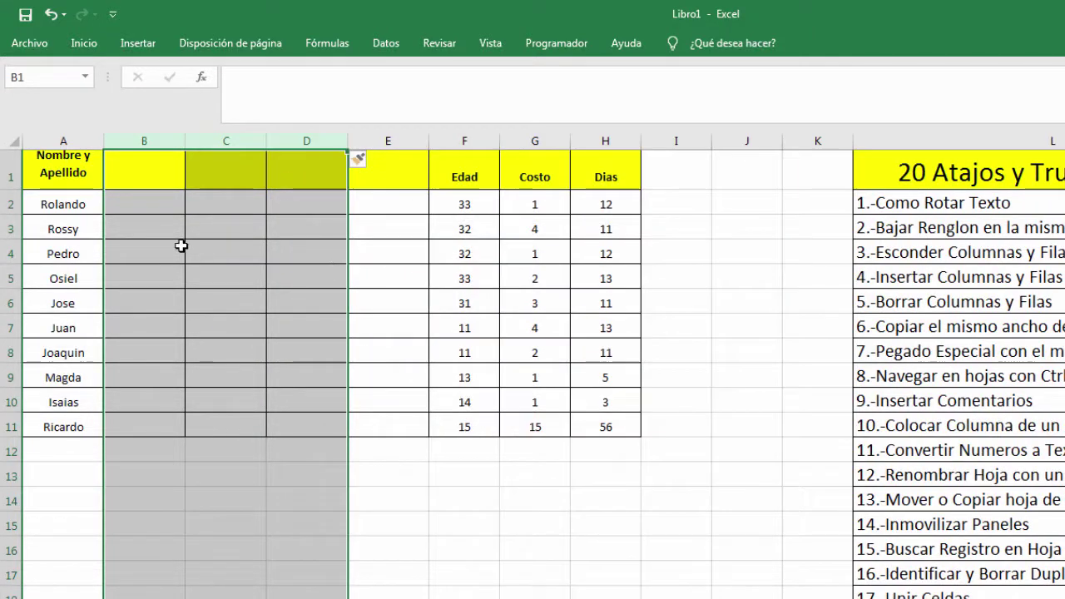
click(179, 246)
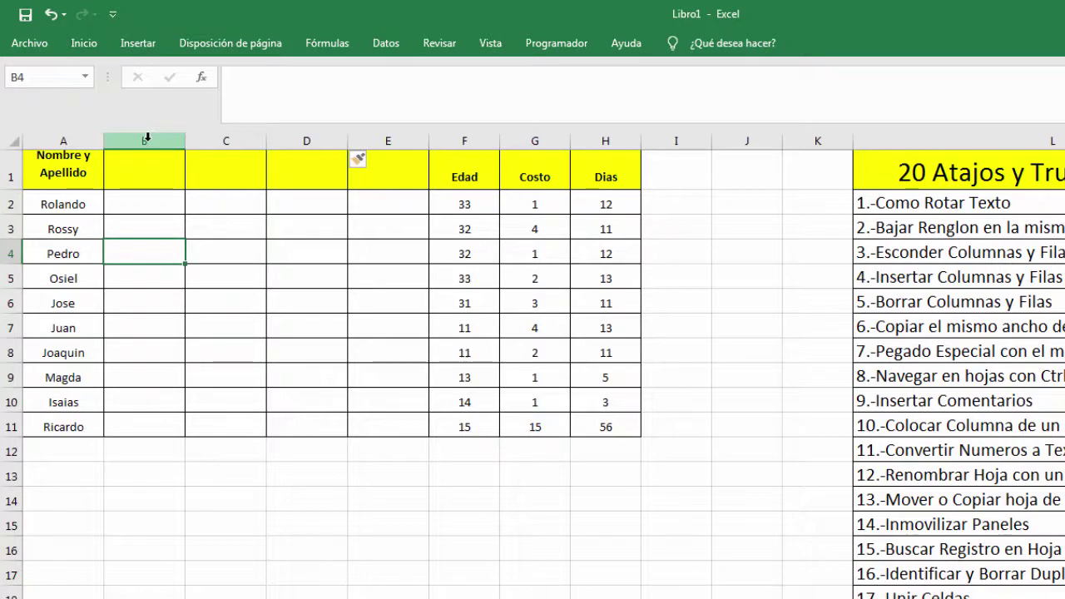
drag(146, 138, 378, 136)
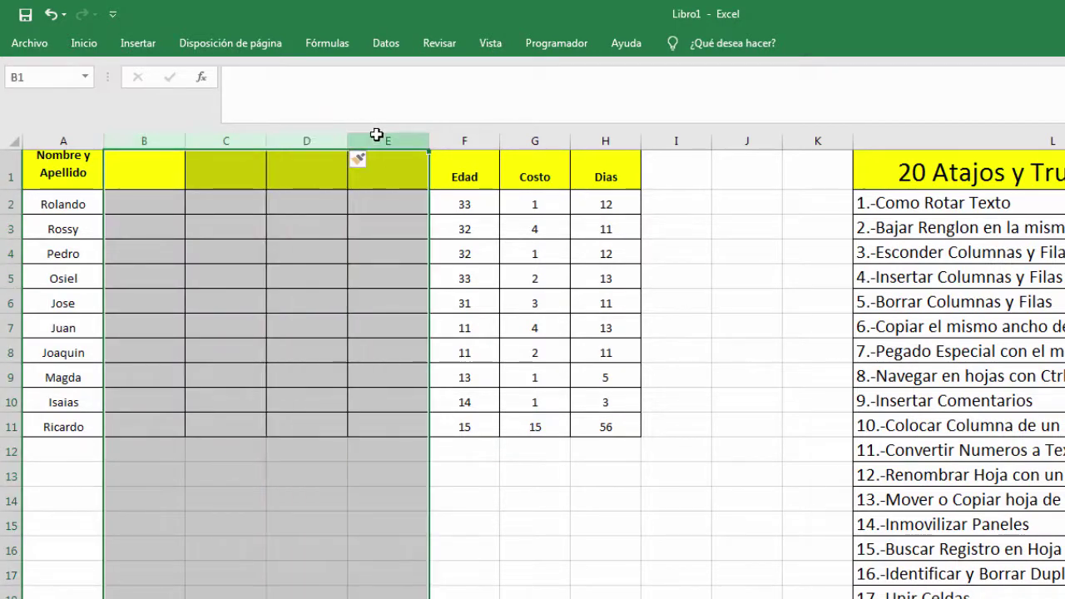
right_click(378, 138)
click(422, 281)
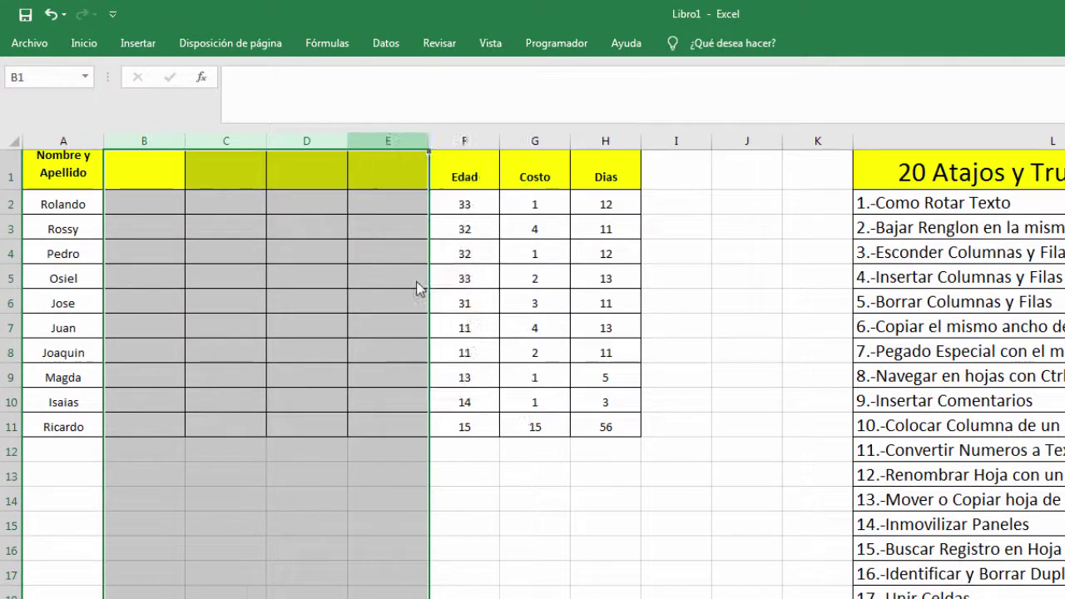
click(162, 224)
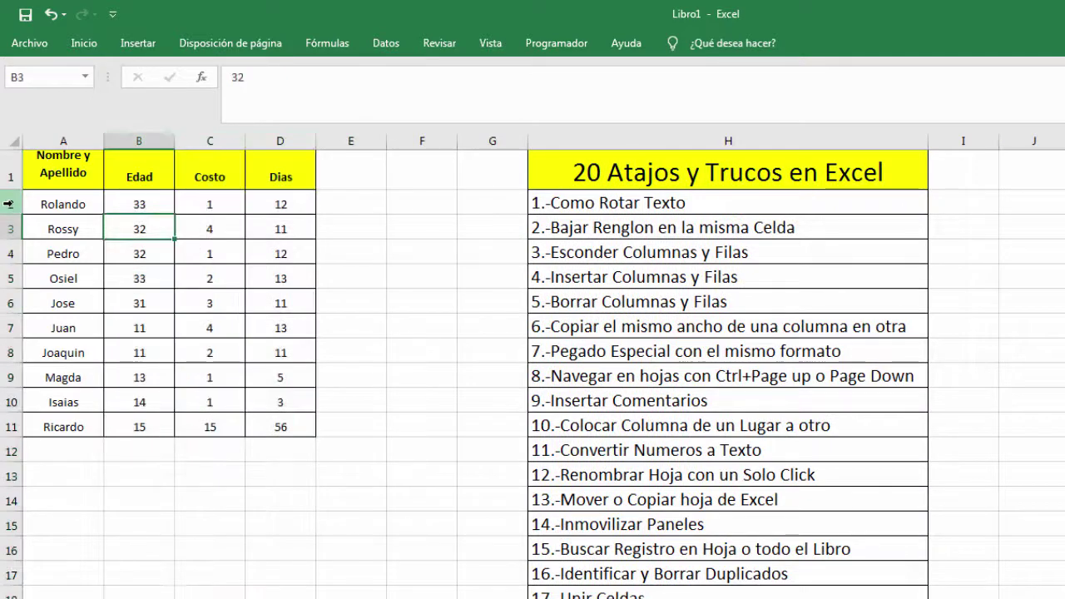
drag(12, 205, 13, 275)
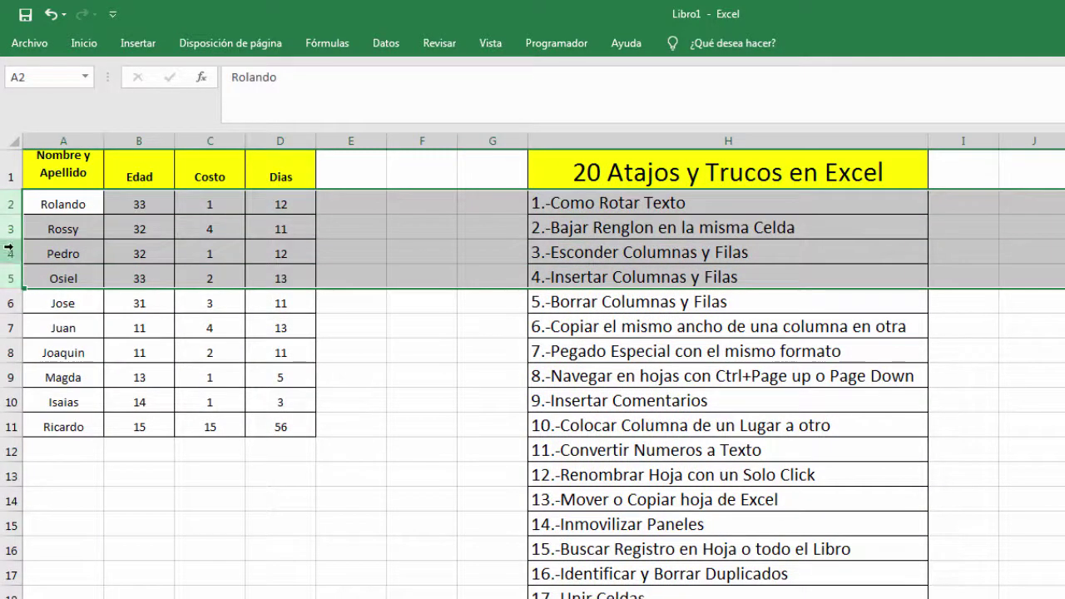
right_click(13, 251)
click(61, 375)
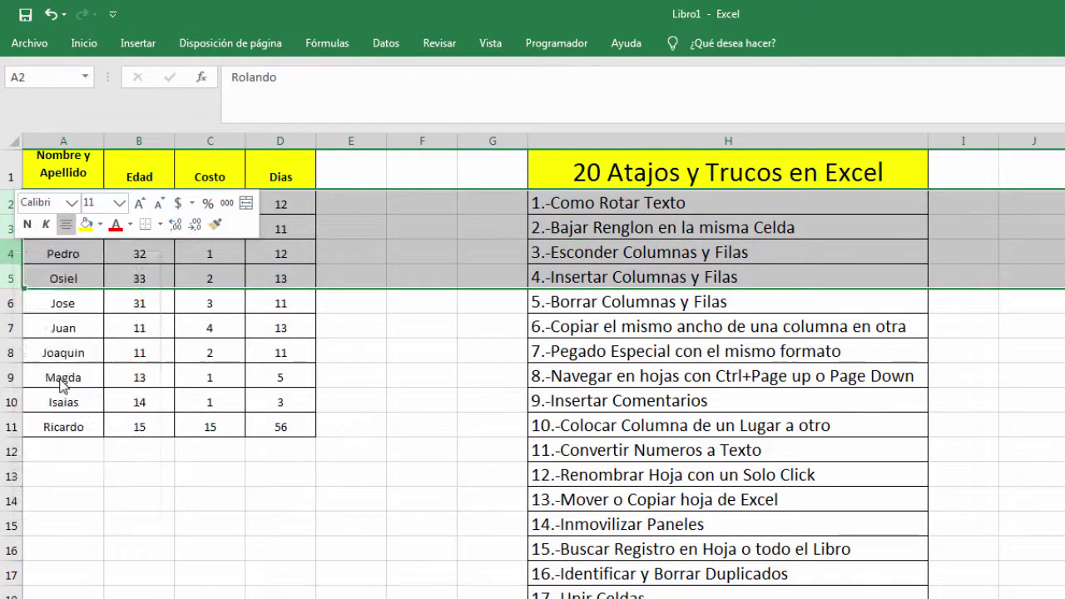
right_click(9, 215)
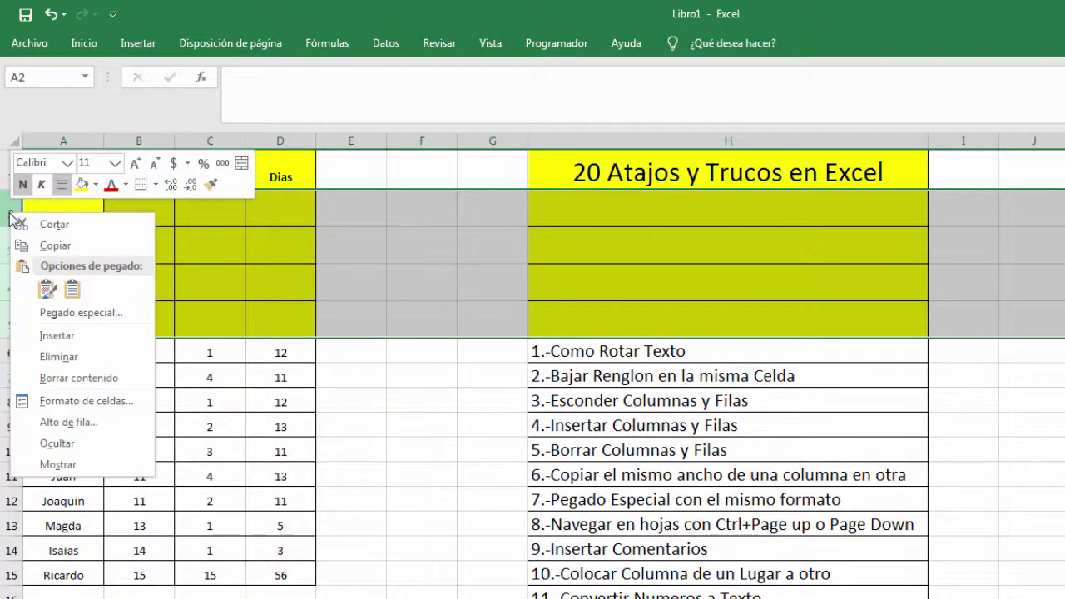
click(52, 357)
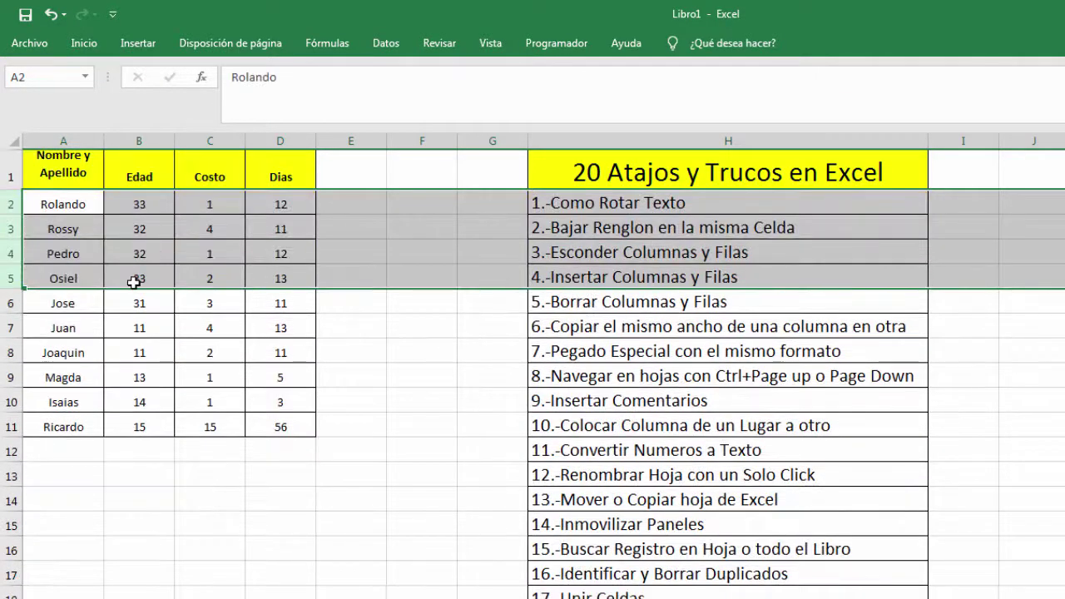
click(157, 271)
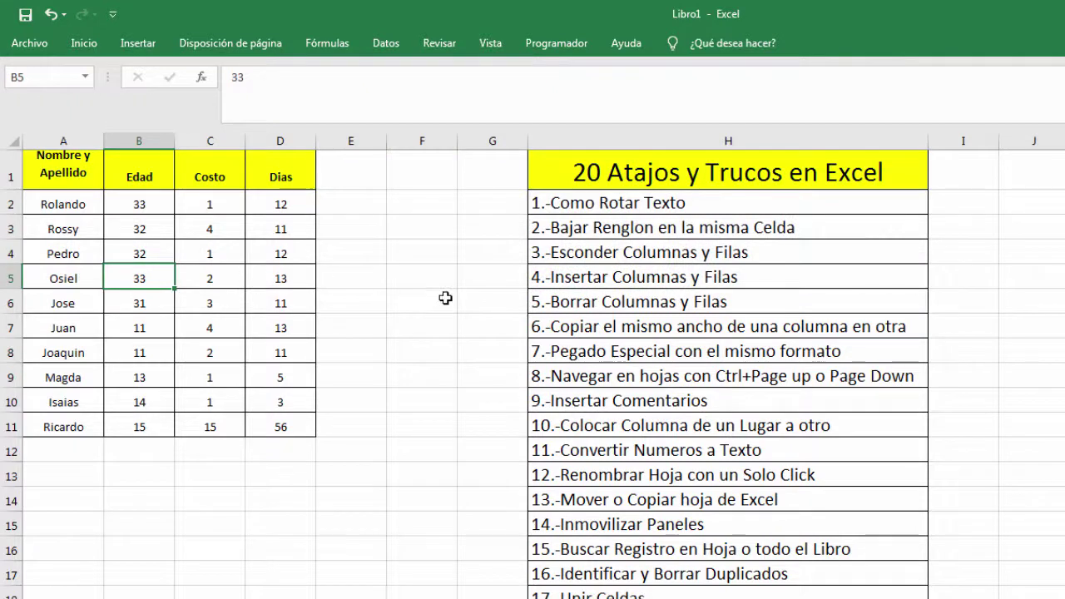
click(549, 277)
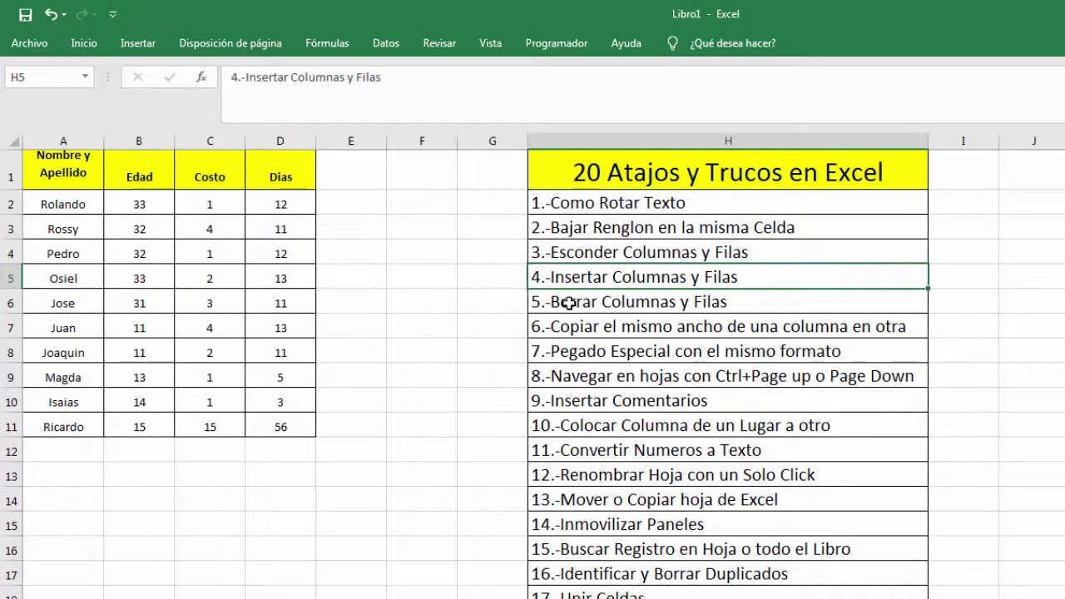
Step: Move to the column-width trick and widen the Dias column D to 23.43
click(567, 303)
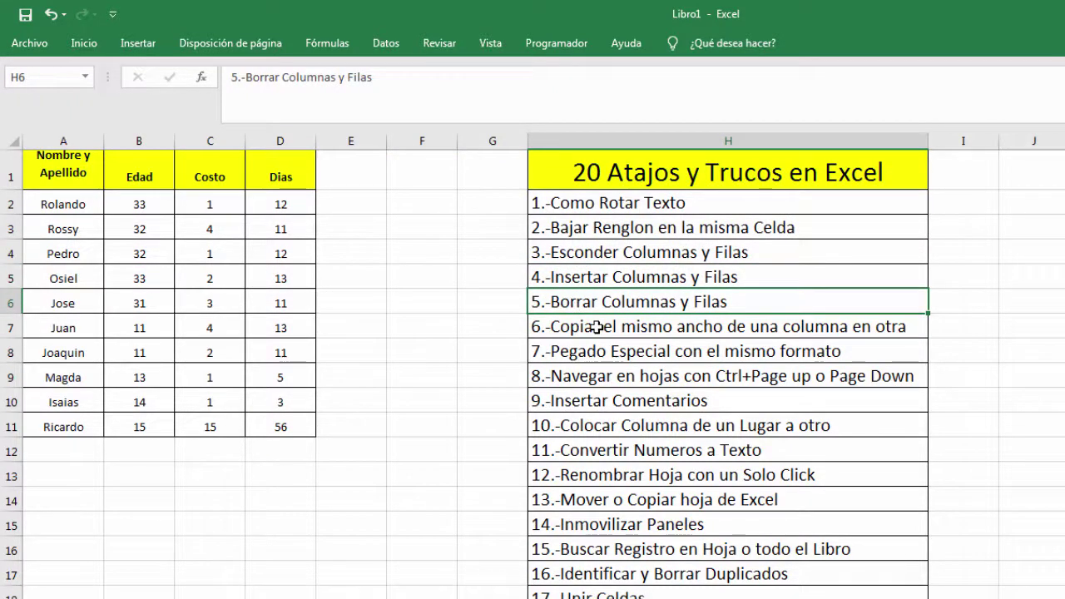
click(548, 331)
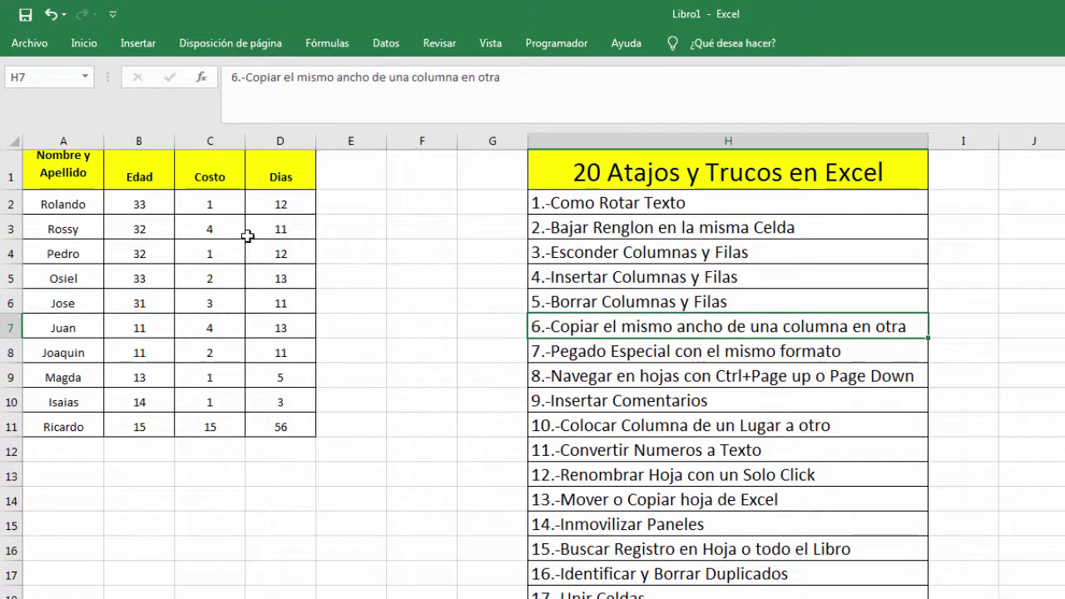
drag(316, 141, 429, 148)
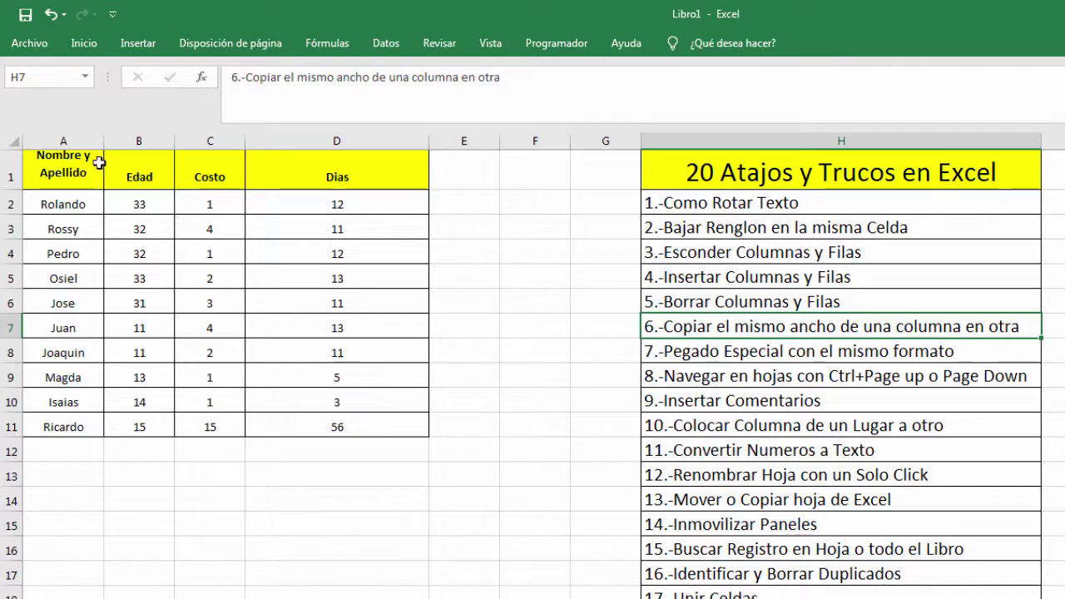
Step: Copy column D and paste only its column width onto the Edad column B
click(306, 144)
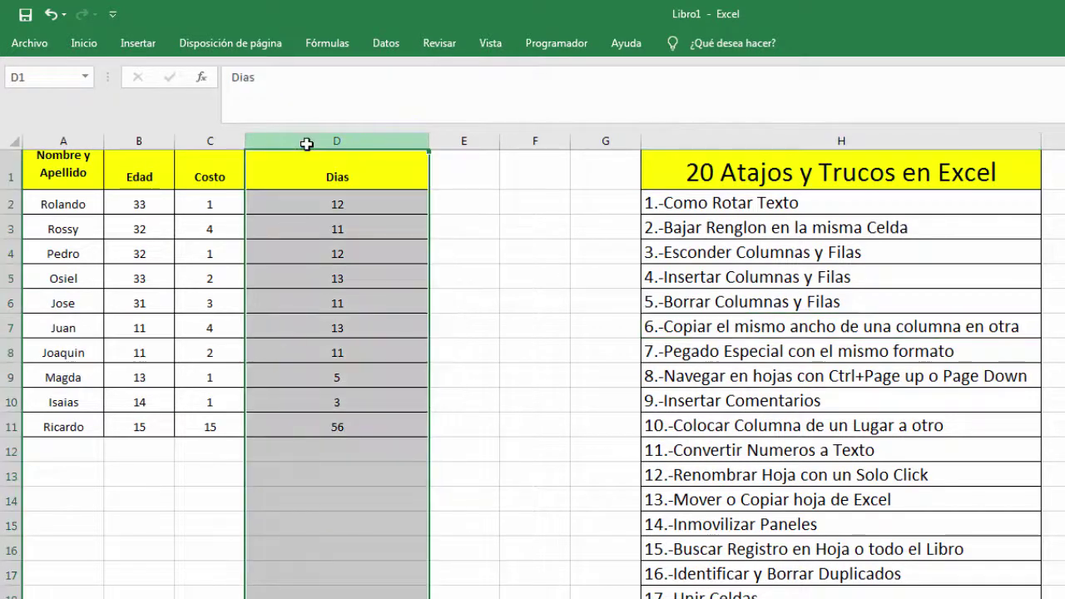
right_click(307, 146)
click(353, 177)
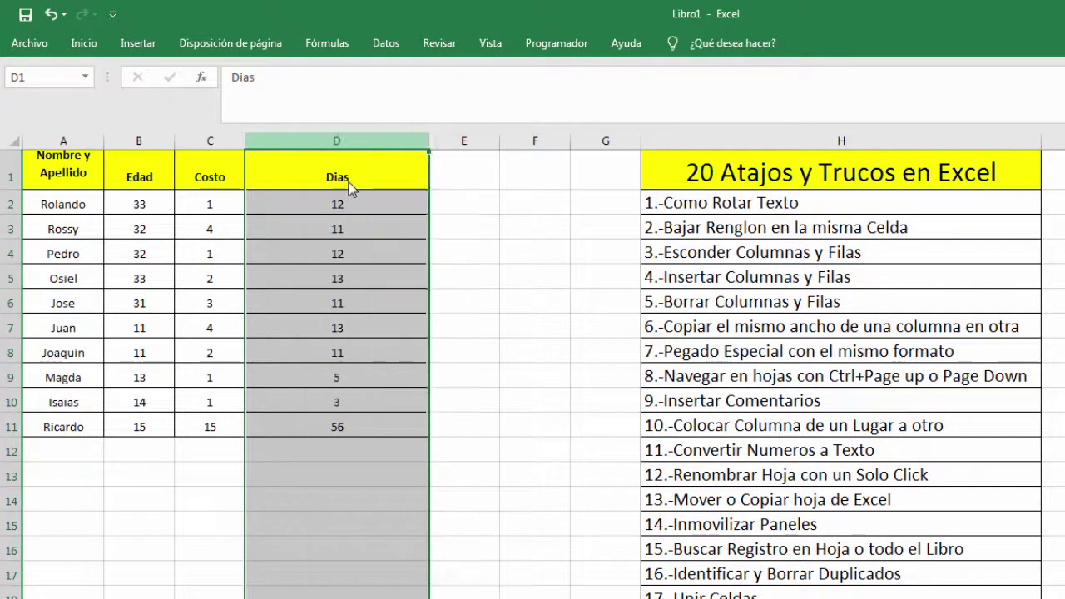
click(154, 138)
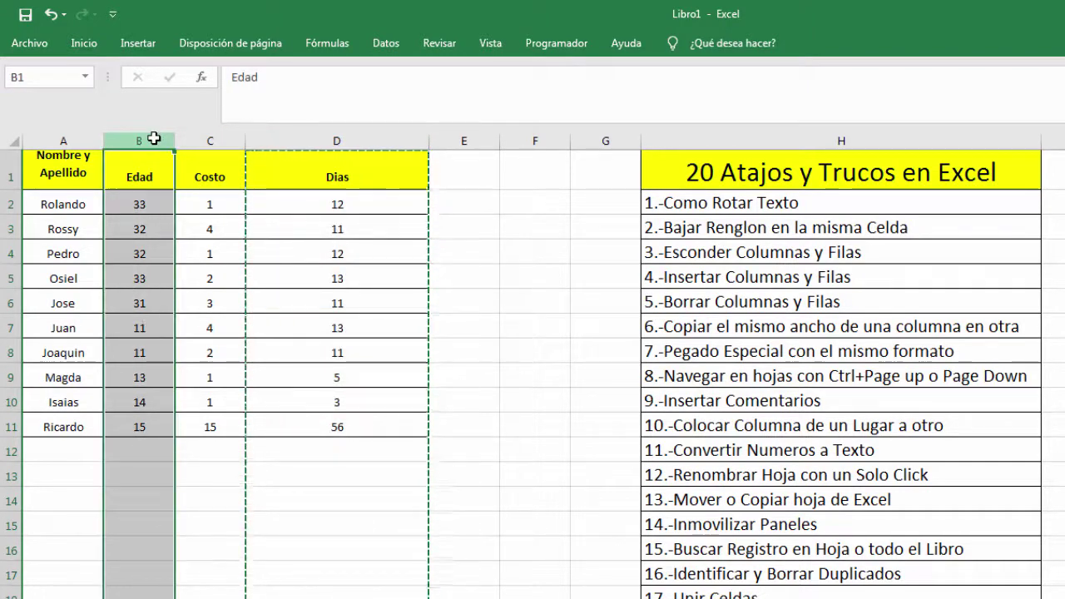
right_click(156, 140)
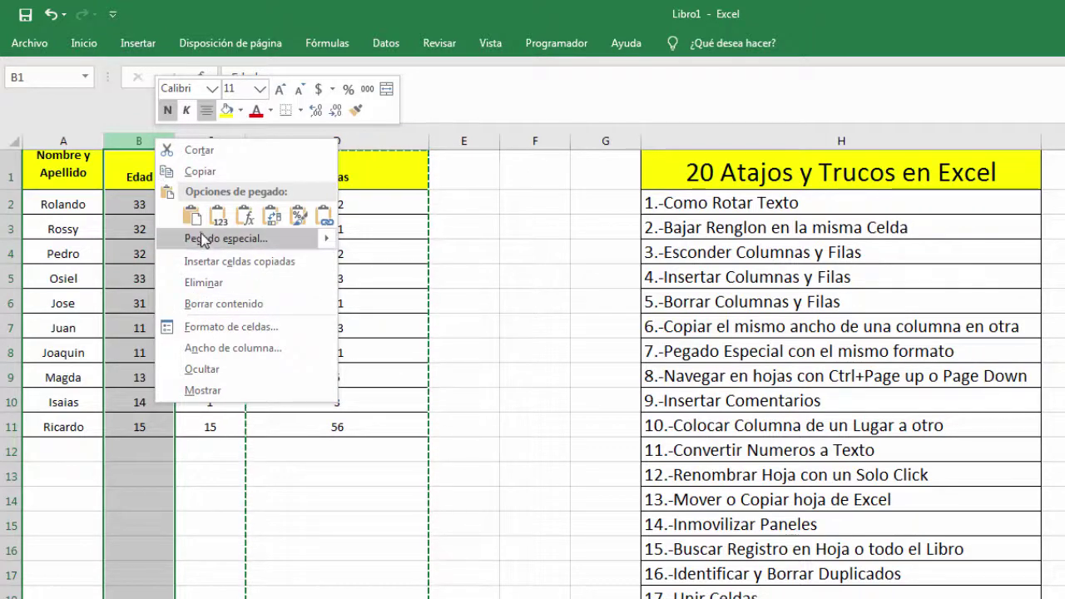
click(205, 240)
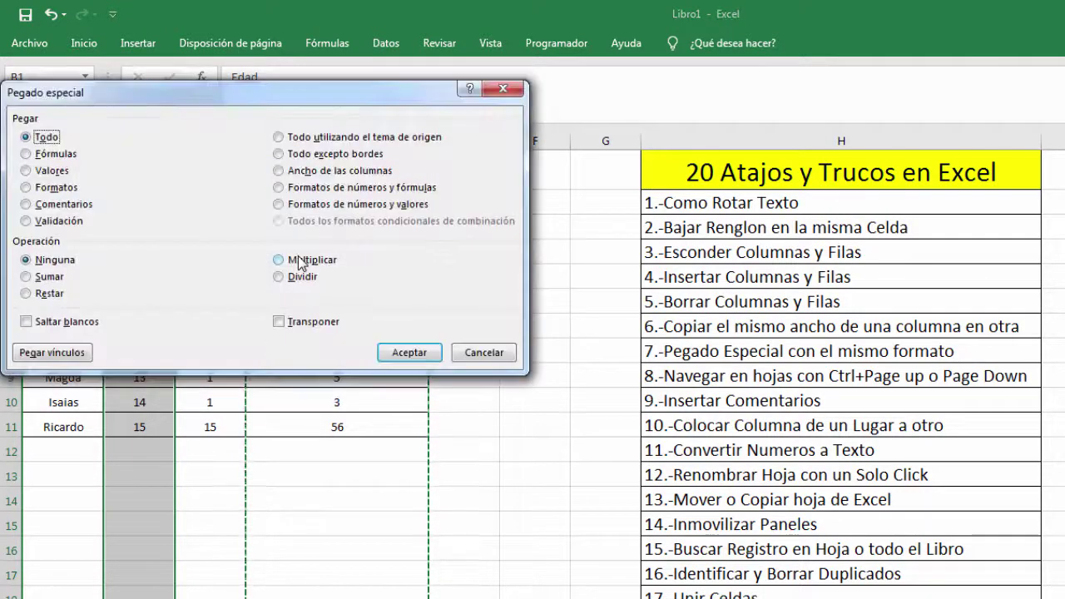
click(312, 172)
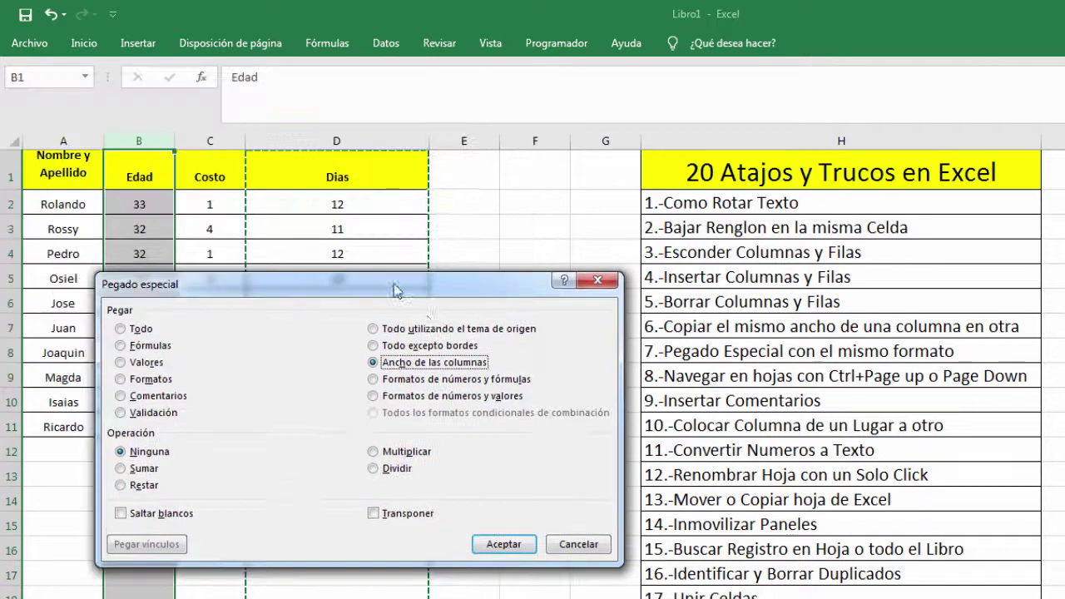
drag(304, 88, 468, 315)
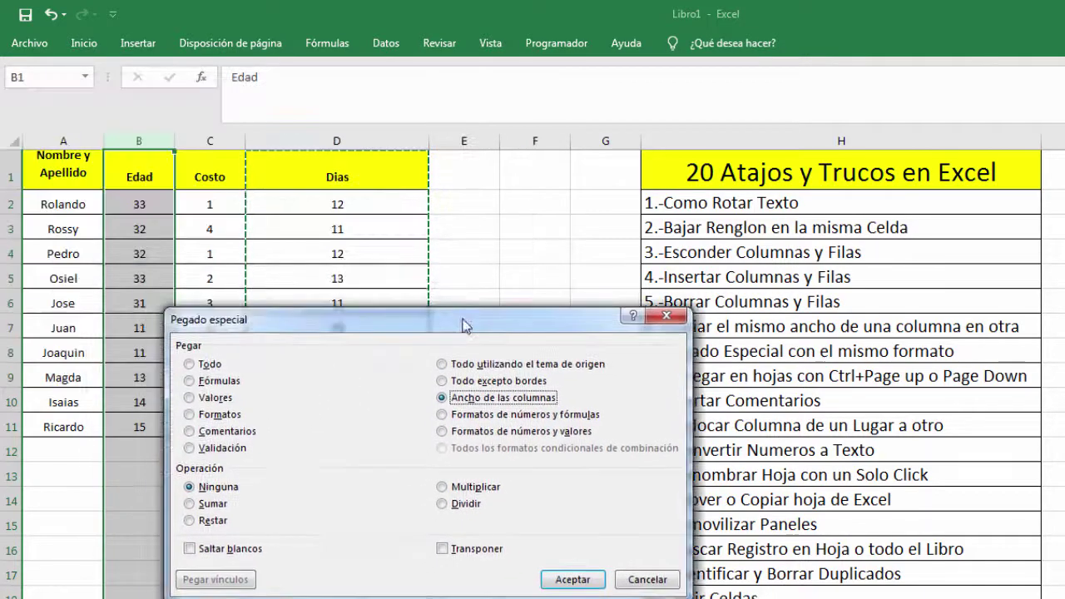
click(573, 579)
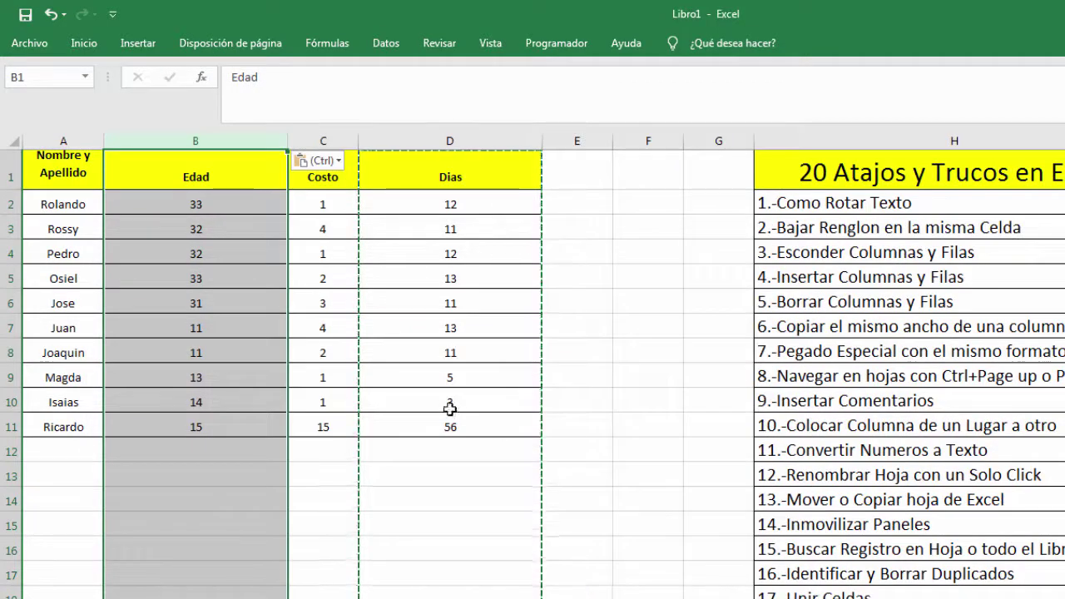
Step: Select various table cells to check the result, ending on the Edad header B1
click(229, 302)
drag(245, 231, 452, 238)
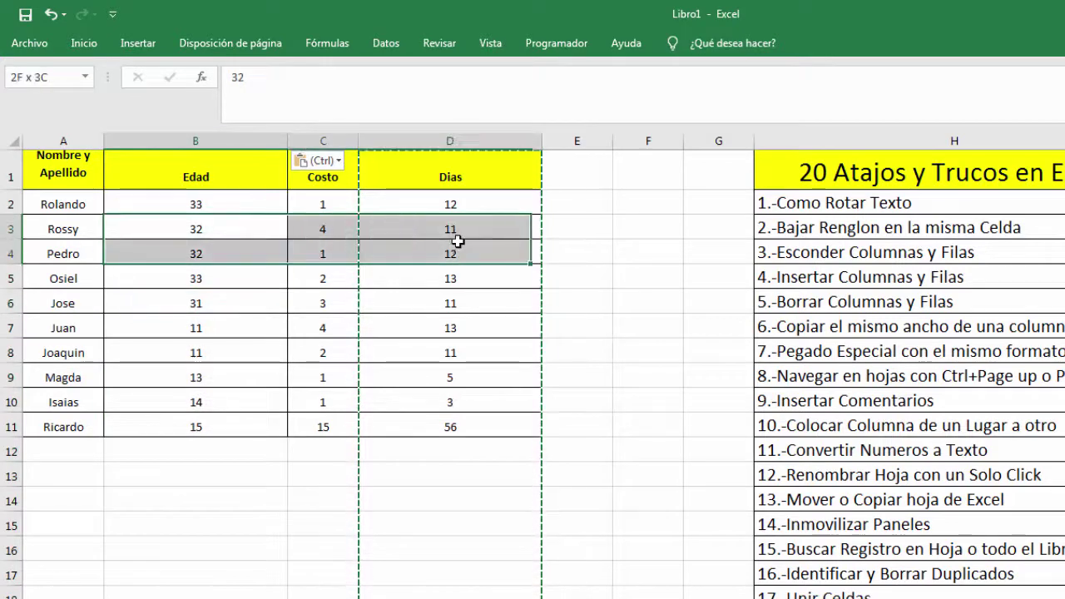
drag(415, 328, 416, 333)
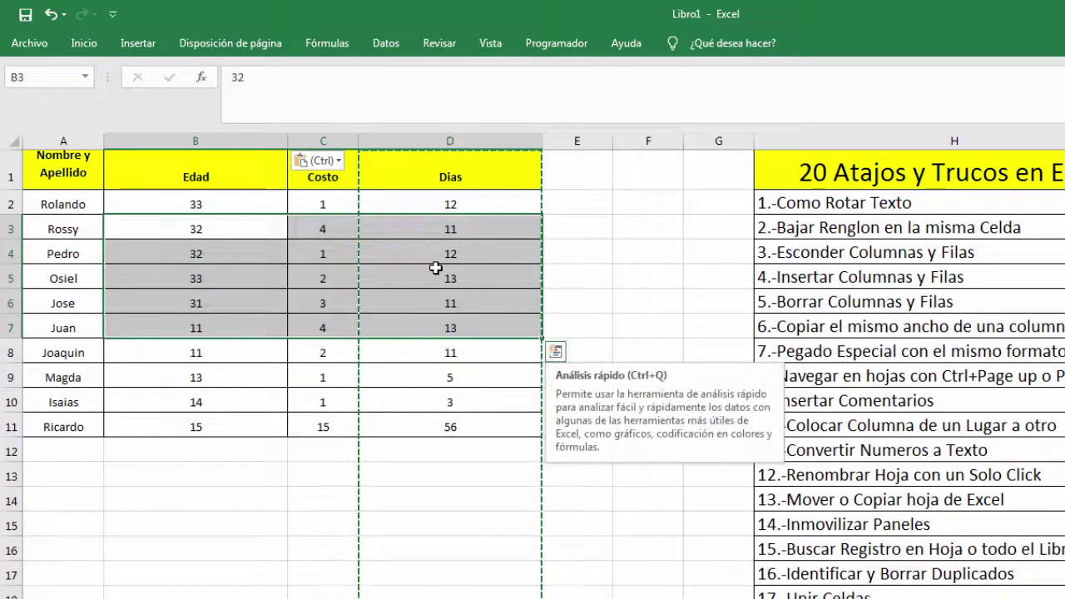
click(435, 275)
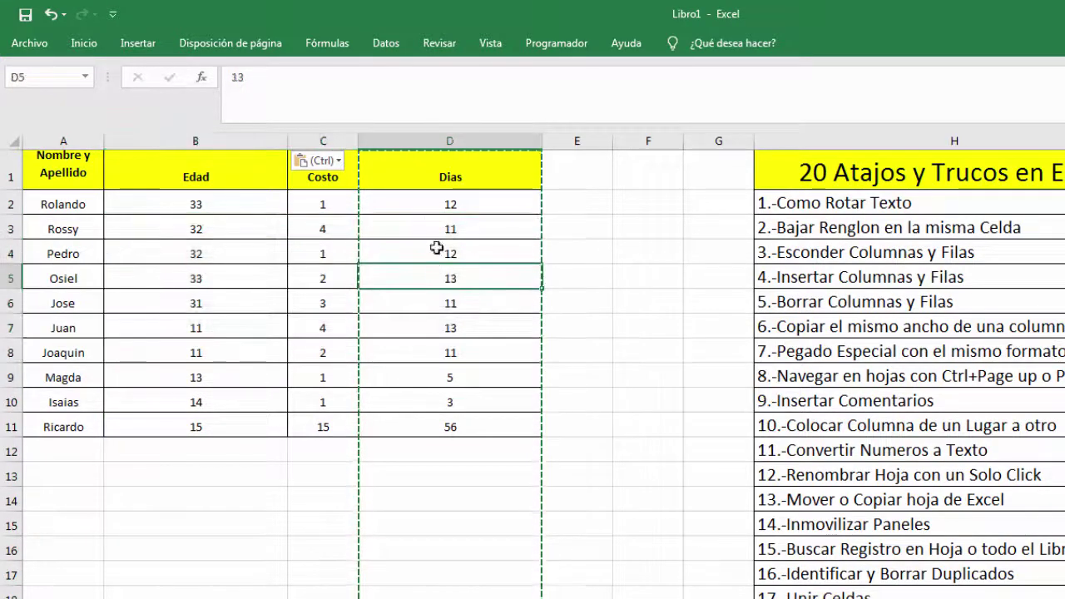
click(393, 207)
click(385, 270)
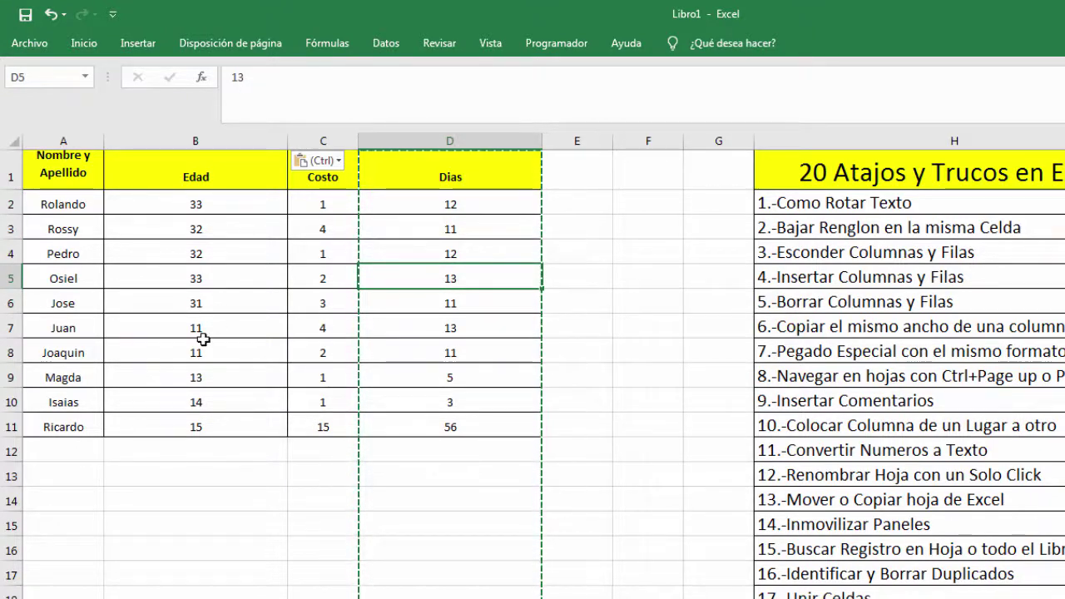
click(158, 298)
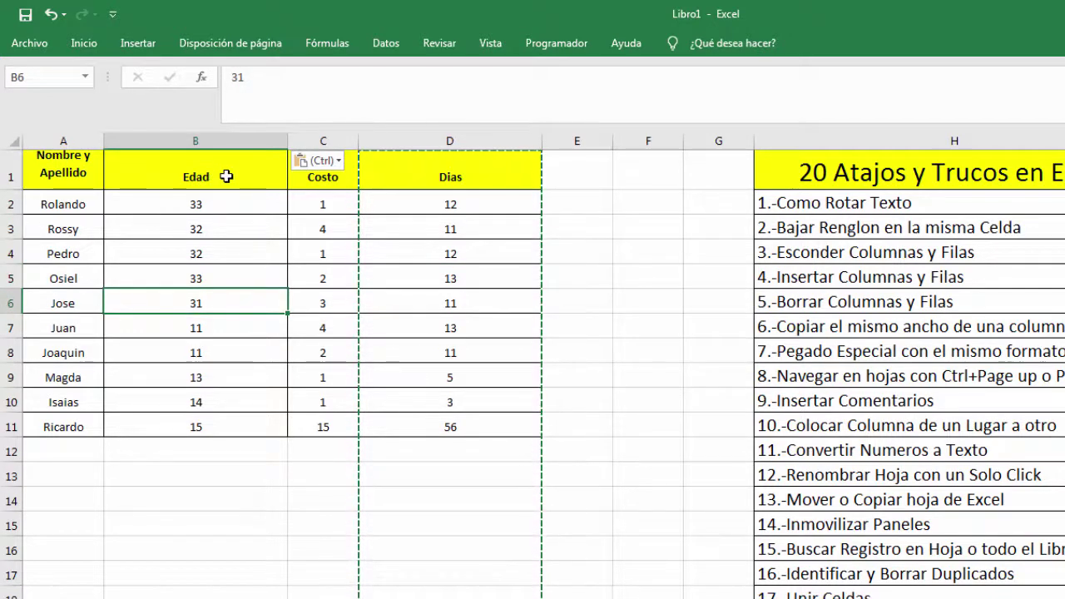
click(198, 326)
text(11)
click(190, 163)
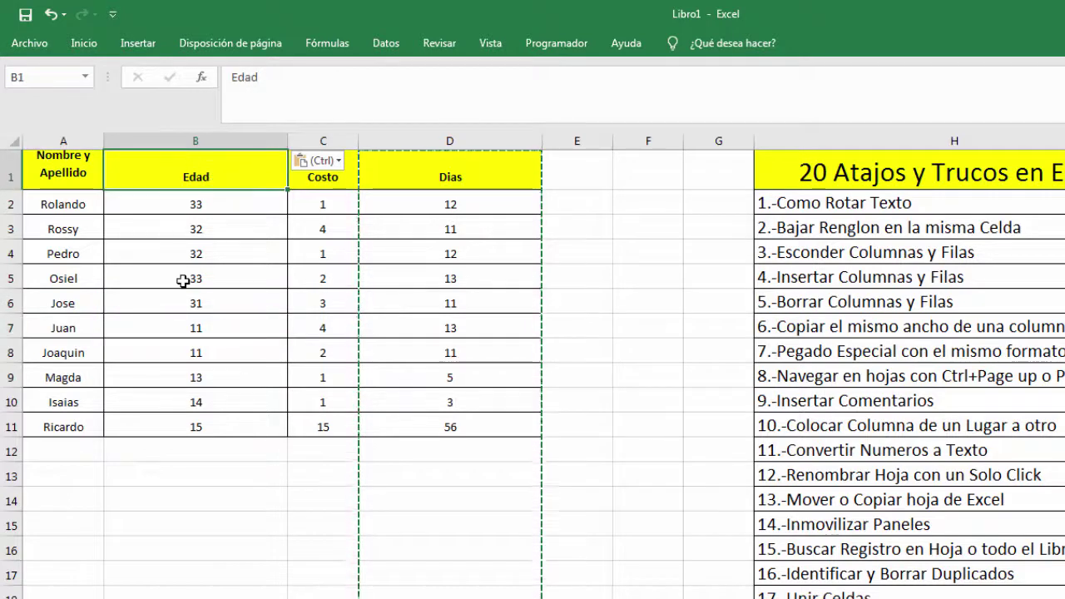
Step: Copy the Edad header's bold yellow formatting onto Osiel cell A5 with Copiar formato
click(185, 279)
click(191, 171)
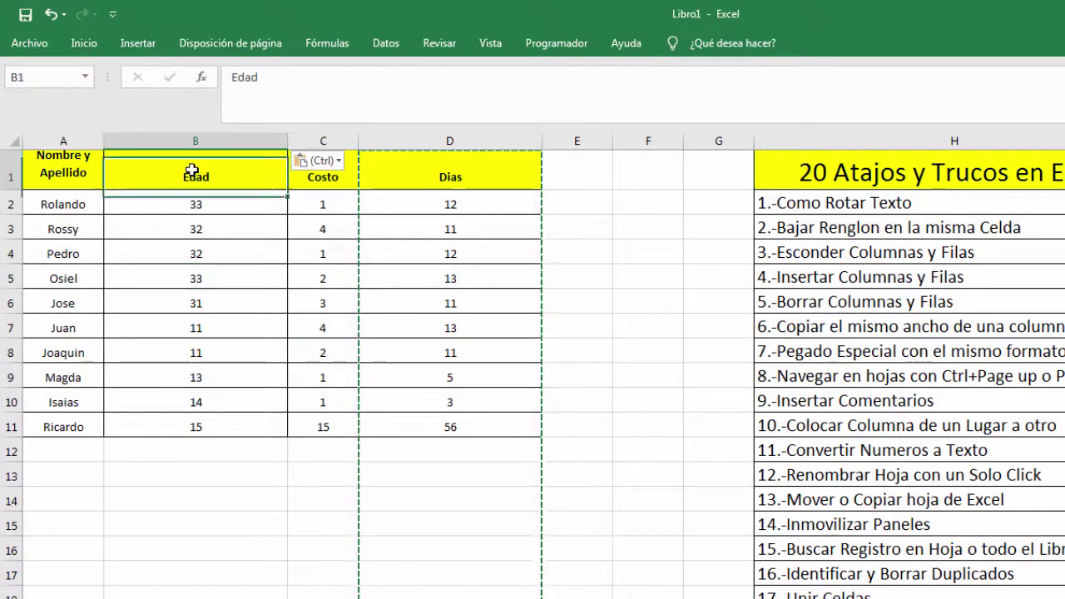
click(93, 47)
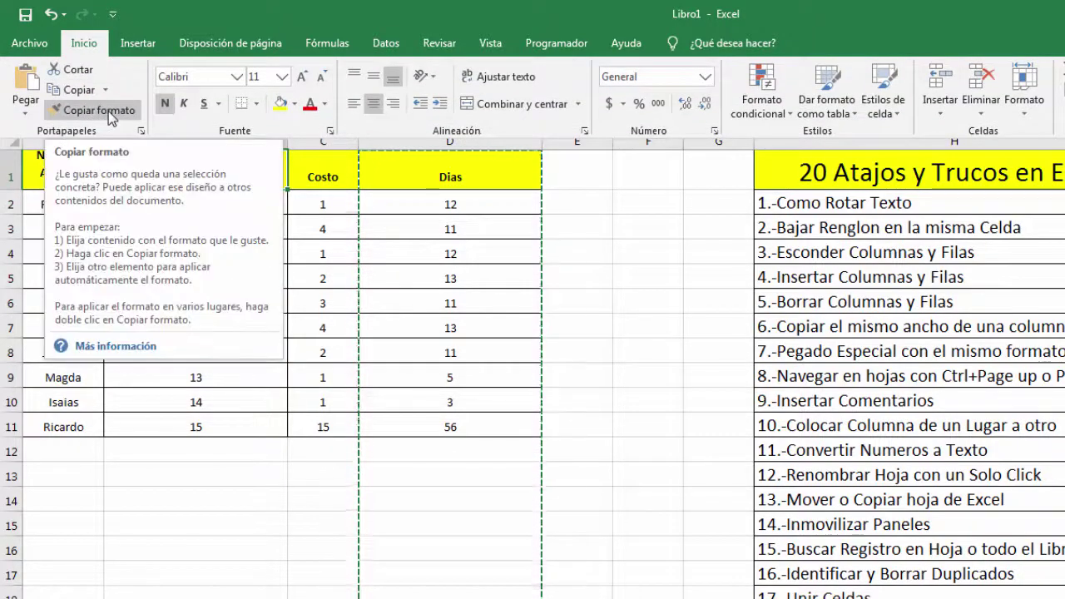
click(106, 110)
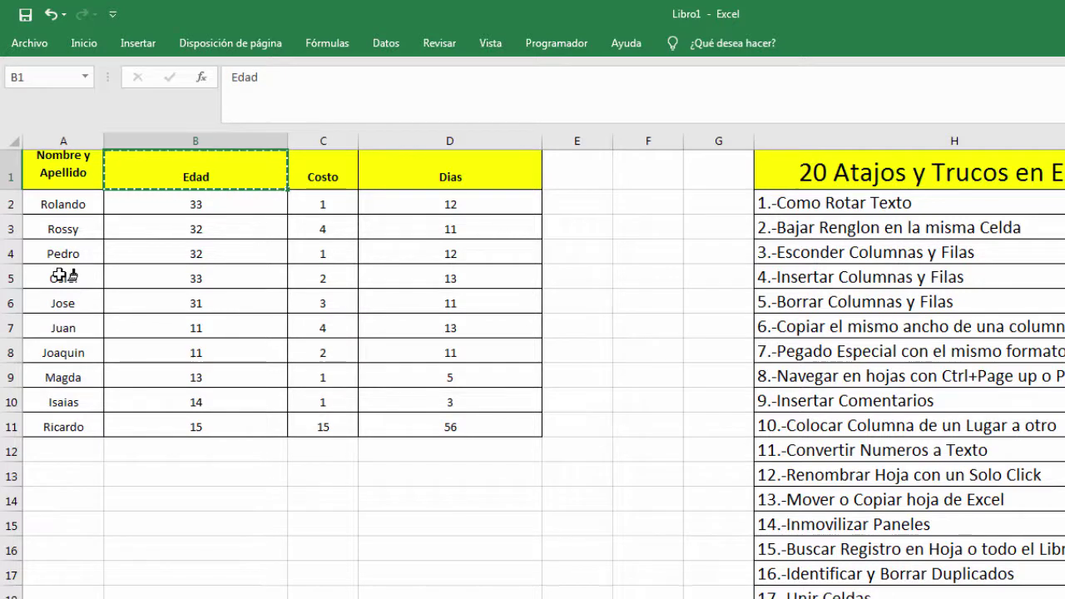
click(60, 274)
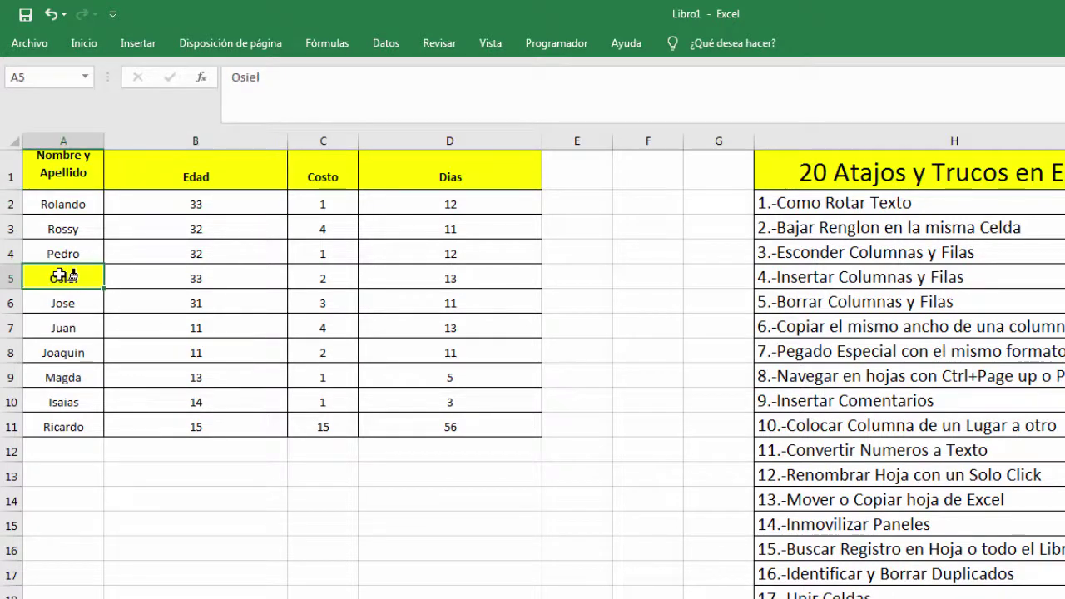
click(72, 297)
click(73, 279)
click(161, 173)
click(71, 277)
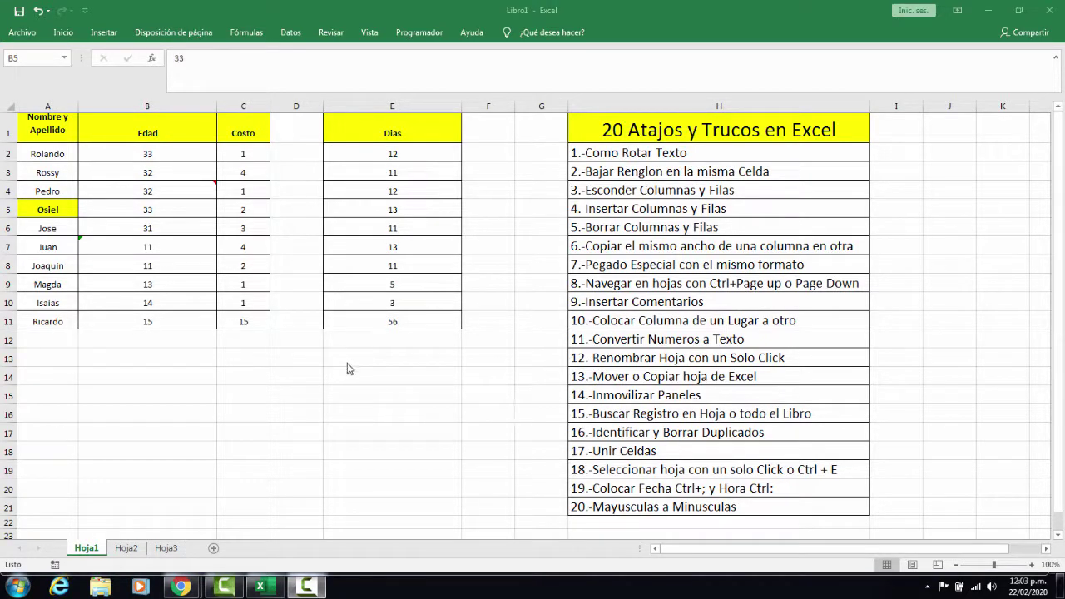
click(372, 374)
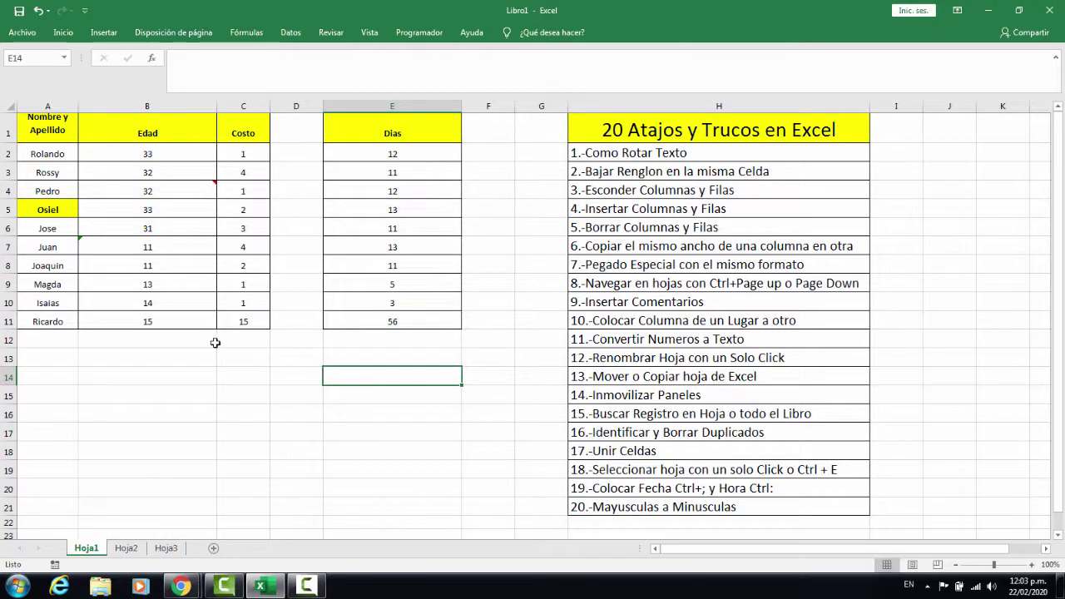
click(169, 358)
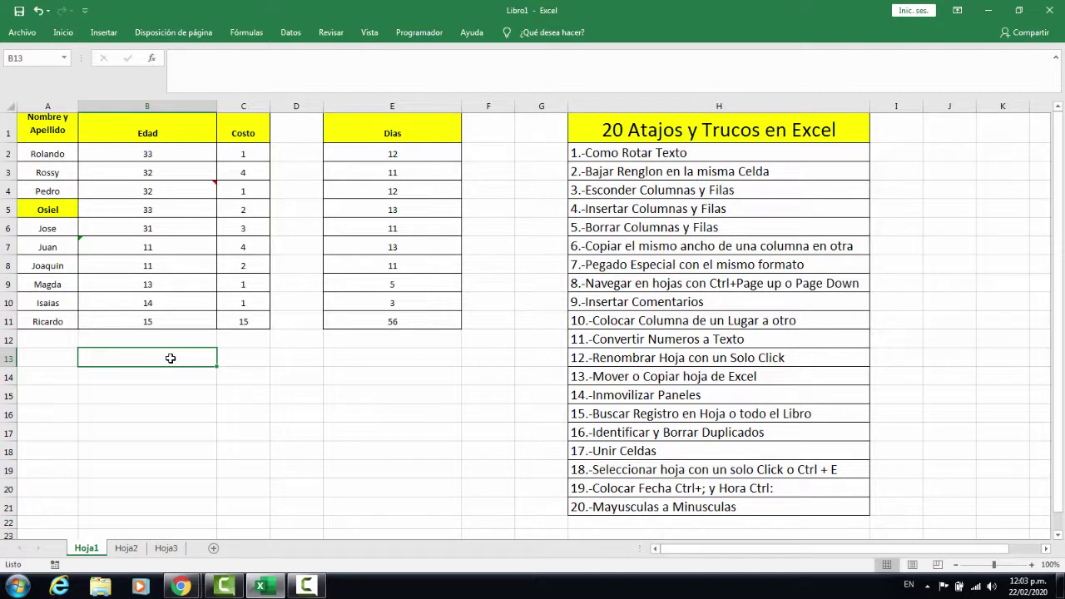
key(ctrl+Right)
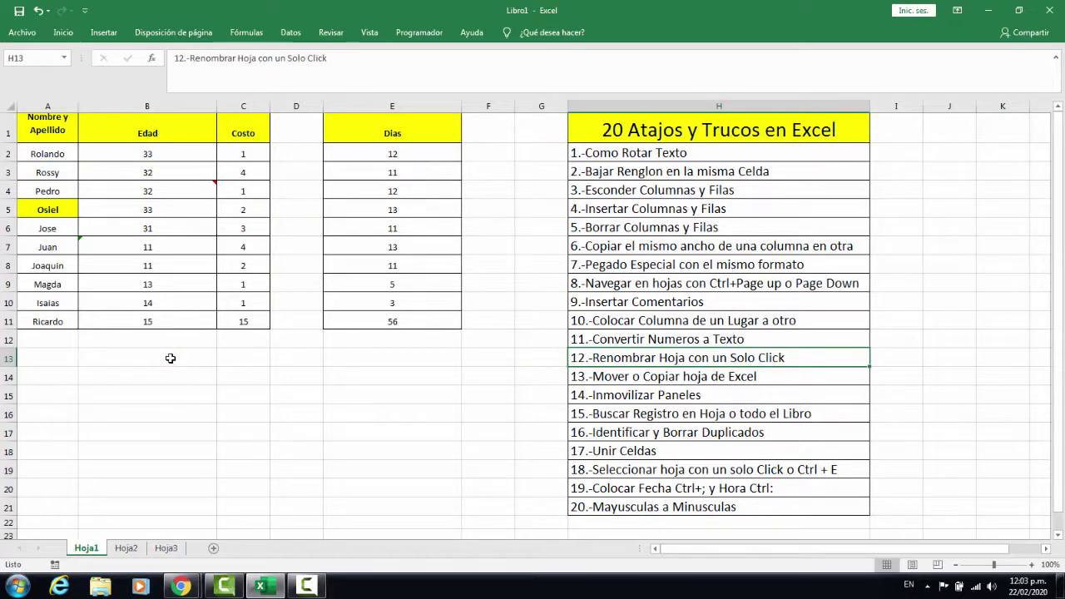
key(ctrl+Page_Down)
key(ctrl+Page_Down)
key(ctrl+Page_Up)
key(ctrl+Page_Up)
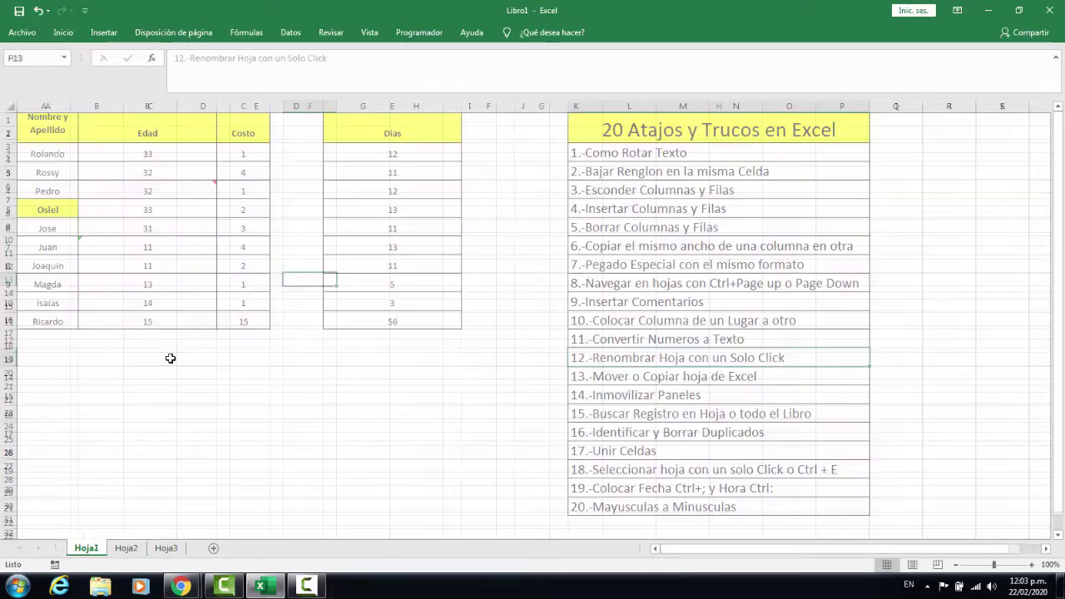
click(197, 380)
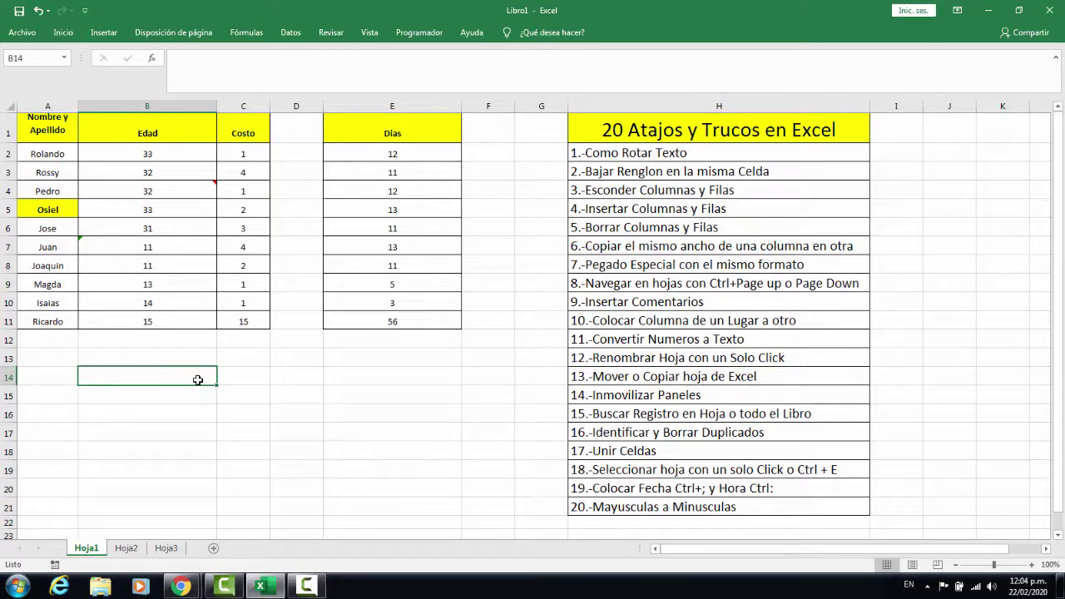
click(391, 284)
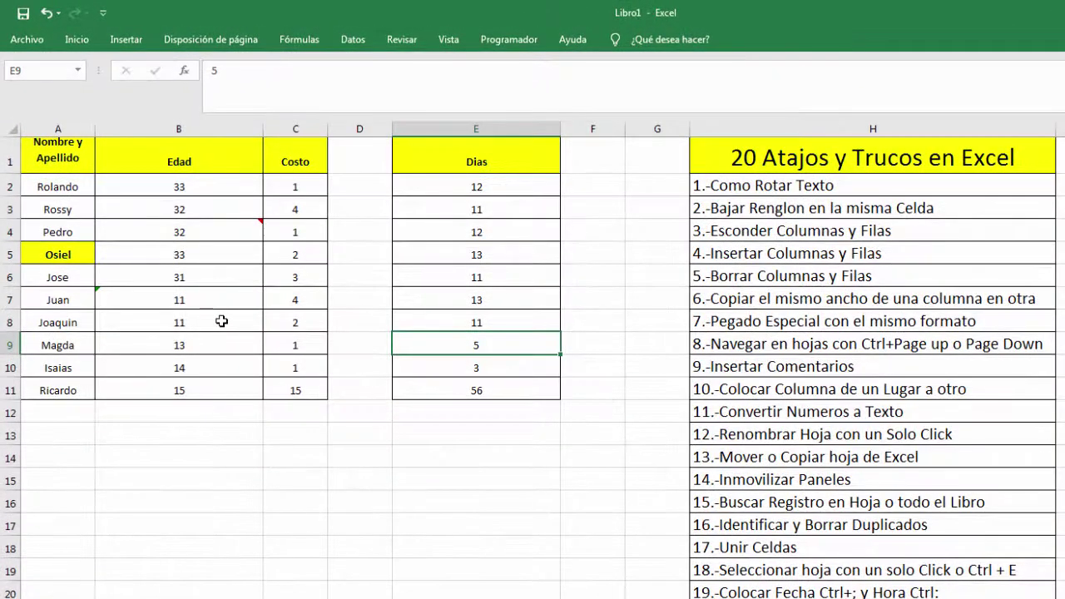
Step: Add a comment reading 'Hola!' to cell B8, then select the Dias column E
click(222, 322)
right_click(221, 321)
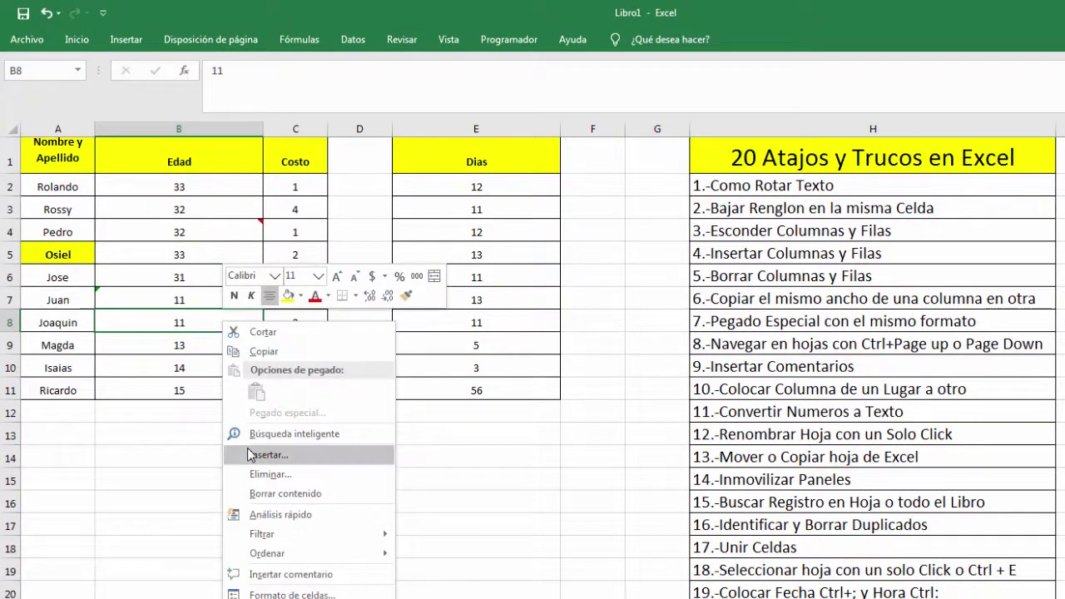
click(296, 574)
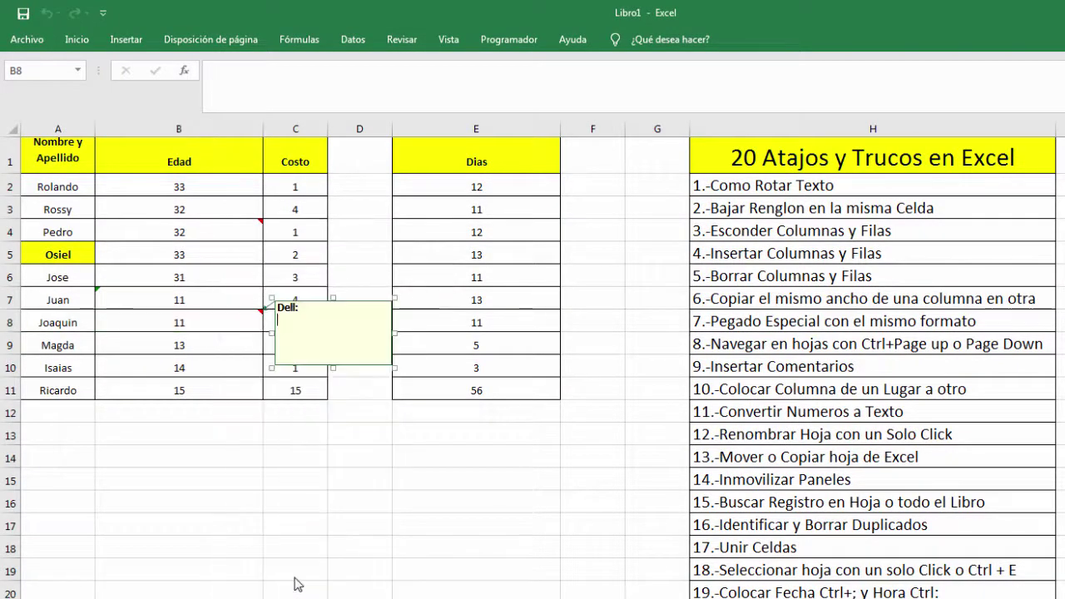
text(Hola!)
click(174, 371)
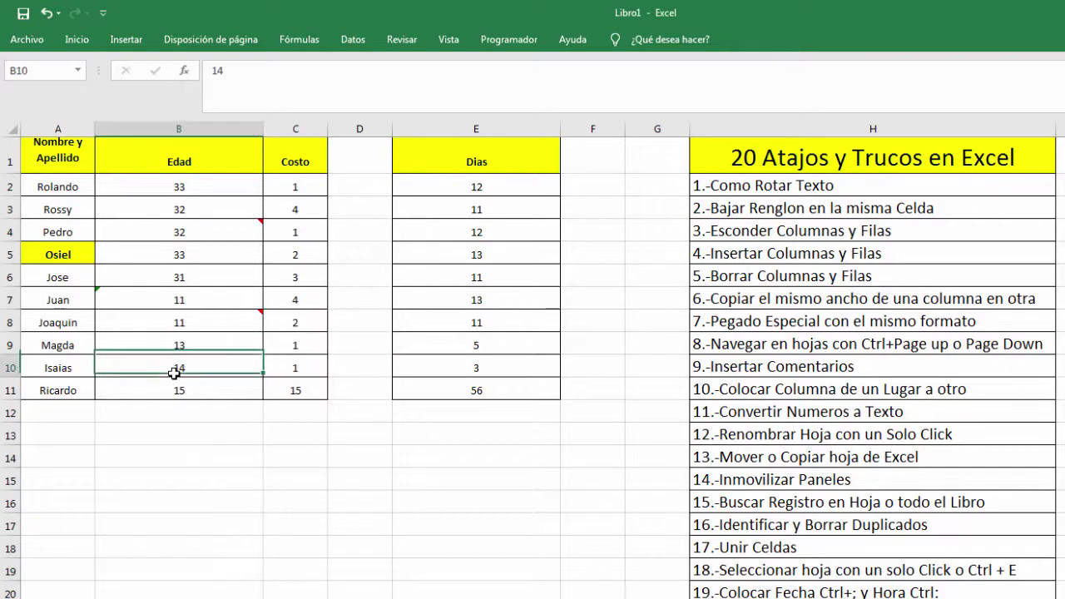
mouse_move(243, 319)
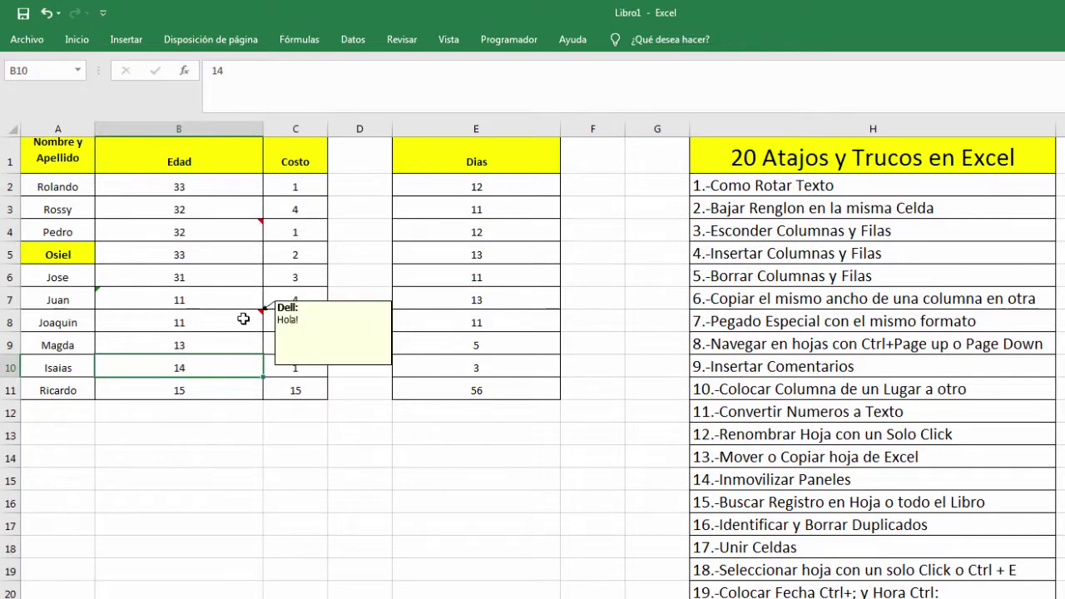
click(243, 319)
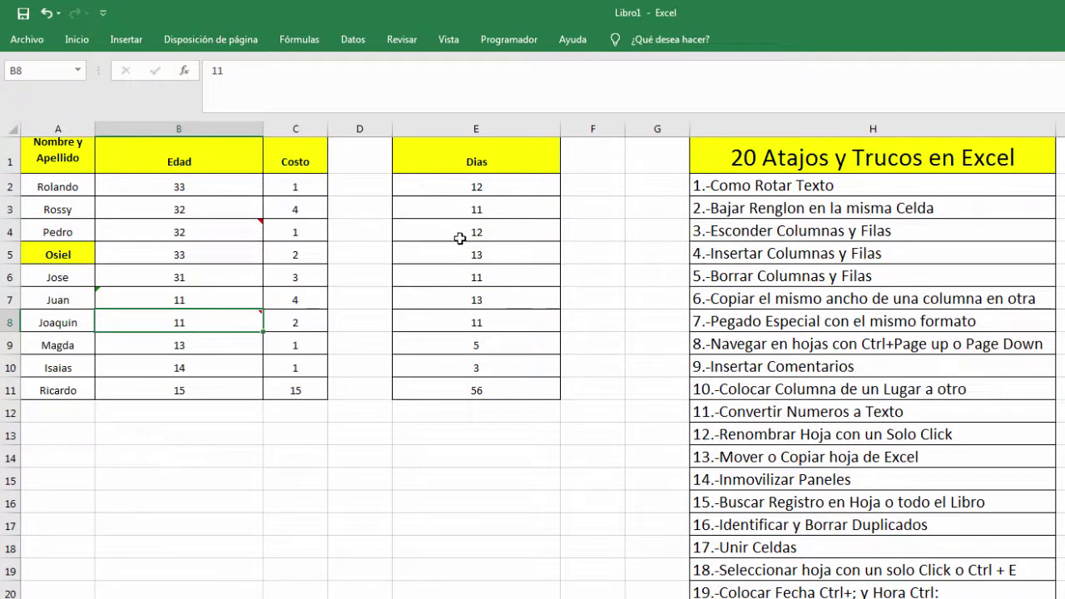
click(471, 145)
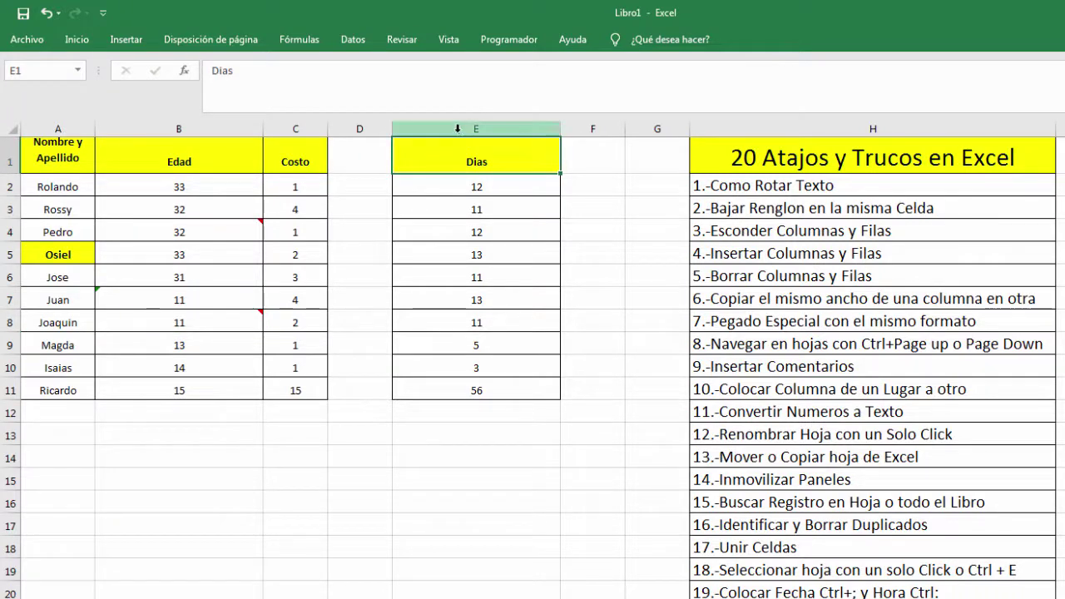
click(456, 128)
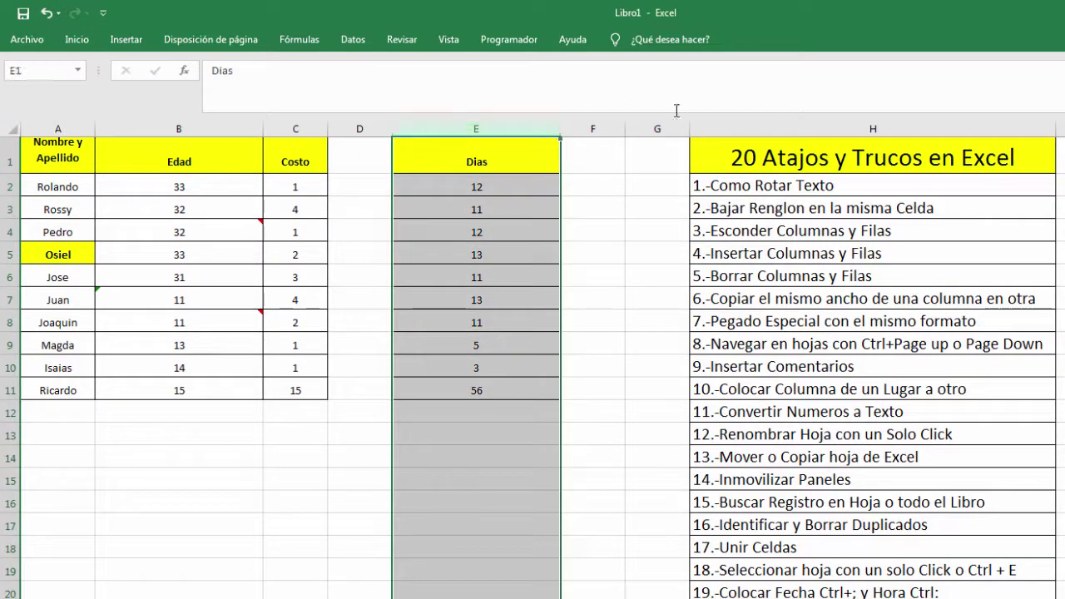
click(496, 158)
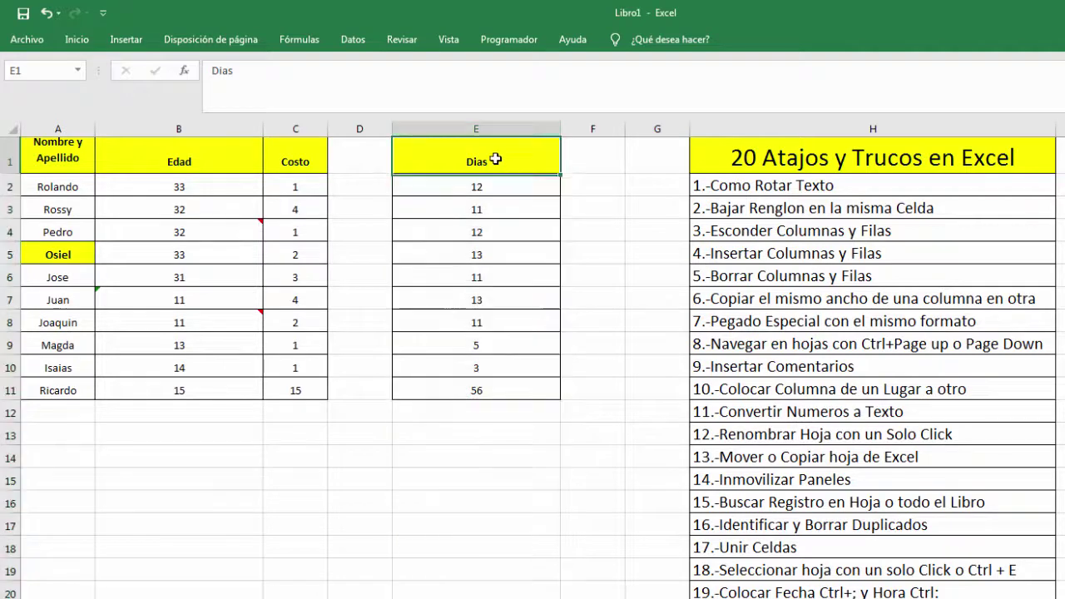
click(482, 128)
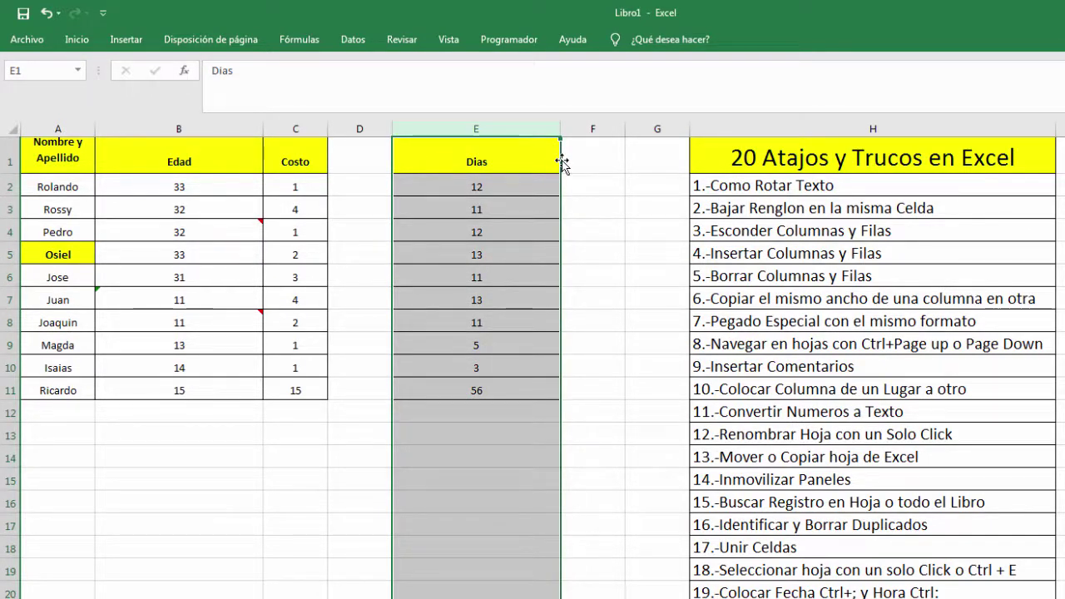
drag(562, 163, 657, 162)
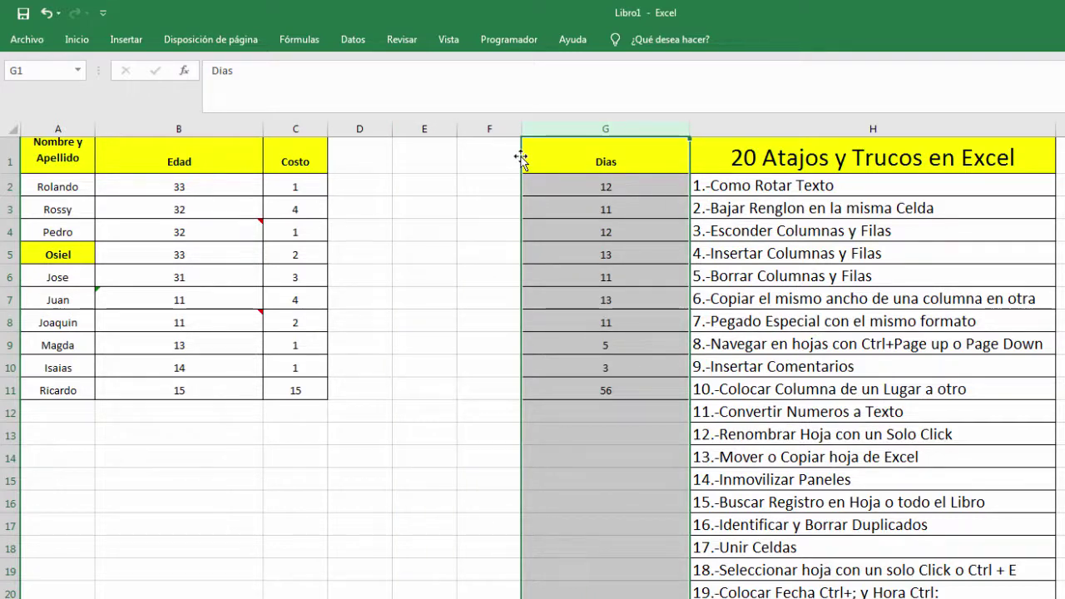
drag(520, 159, 442, 167)
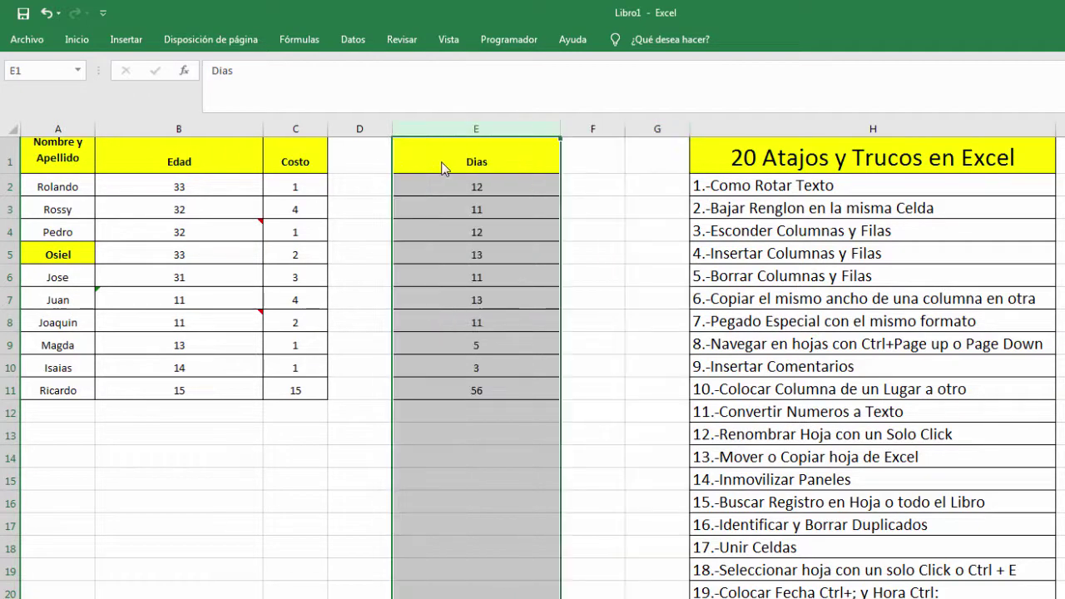
click(500, 207)
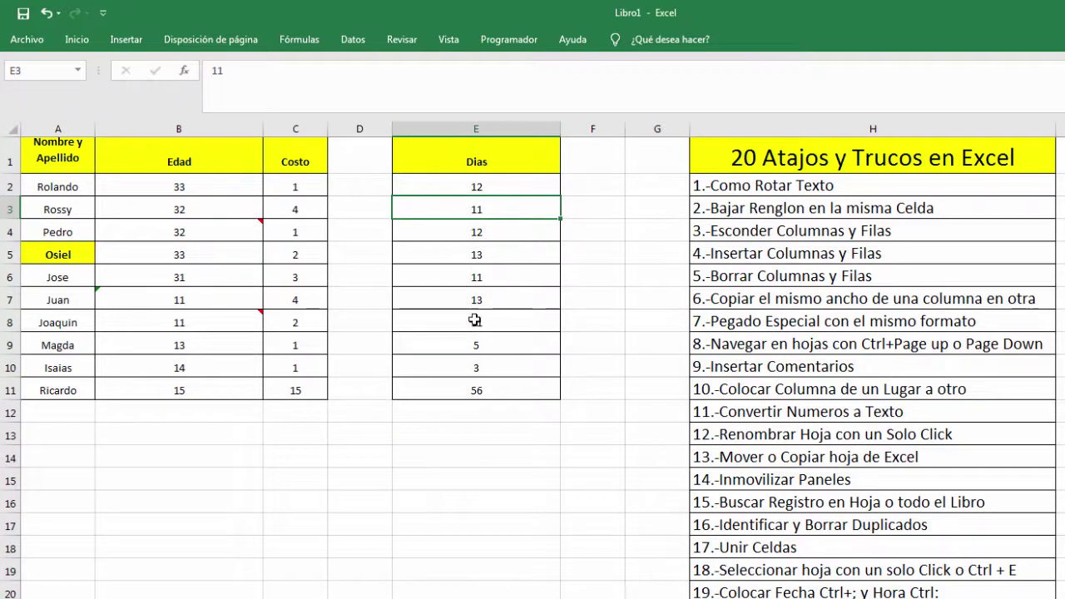
Step: Prefix the 13 in E5 with an apostrophe so it is stored as text
click(456, 253)
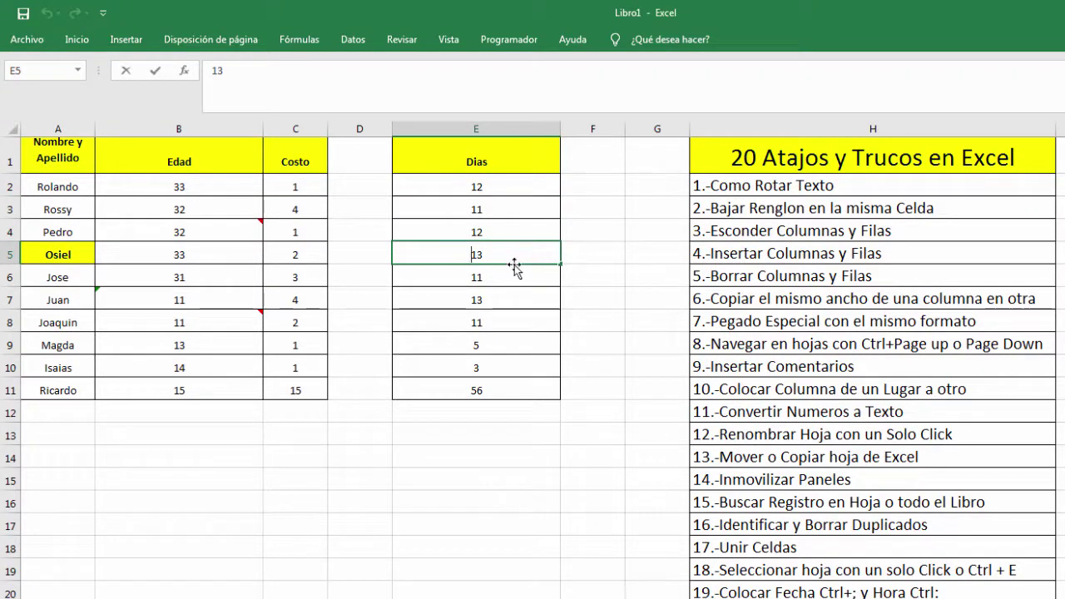
text(')
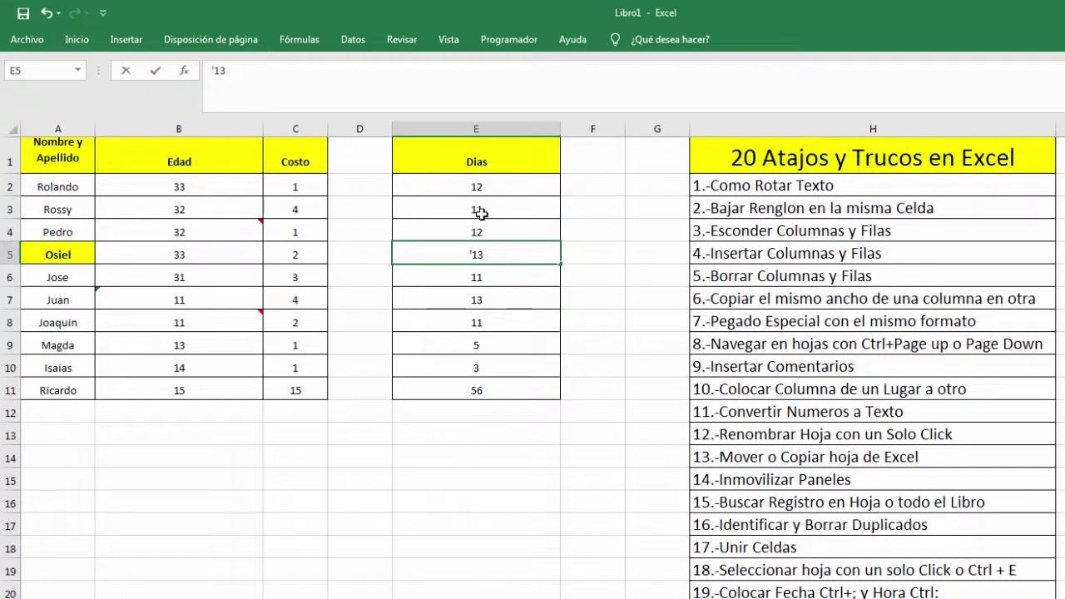
click(481, 215)
click(464, 258)
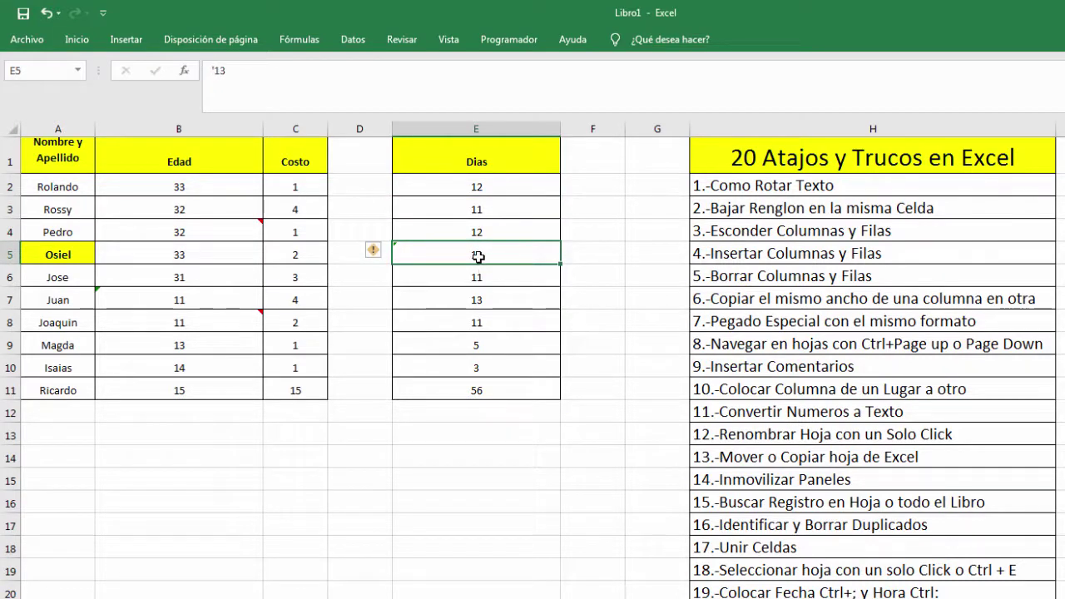
click(466, 321)
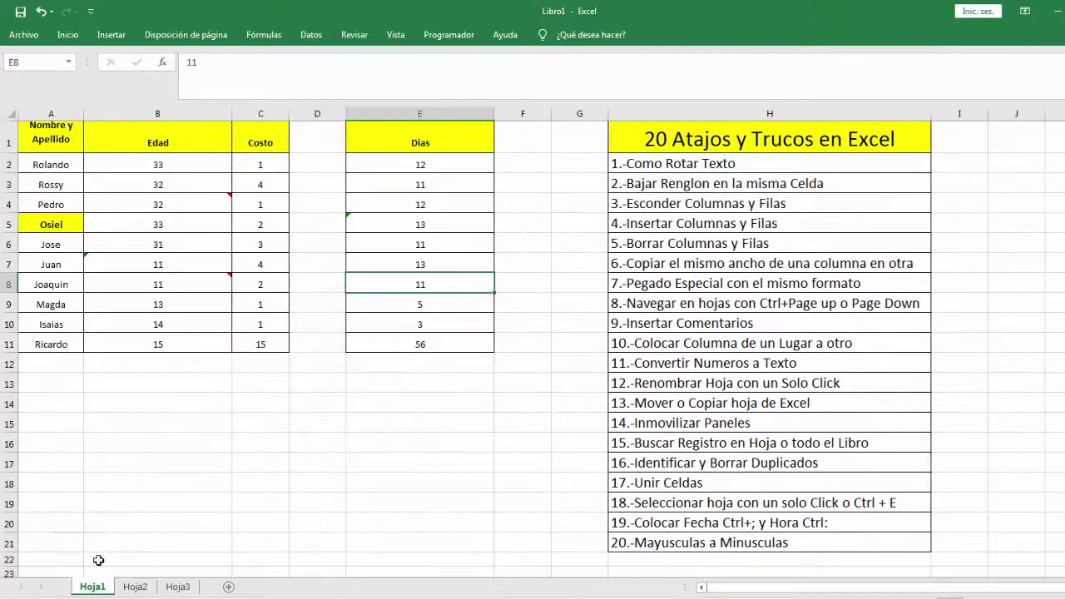
Step: Rename the Hoja1 sheet tab to '20 atajos', fixing a typo along the way
click(119, 509)
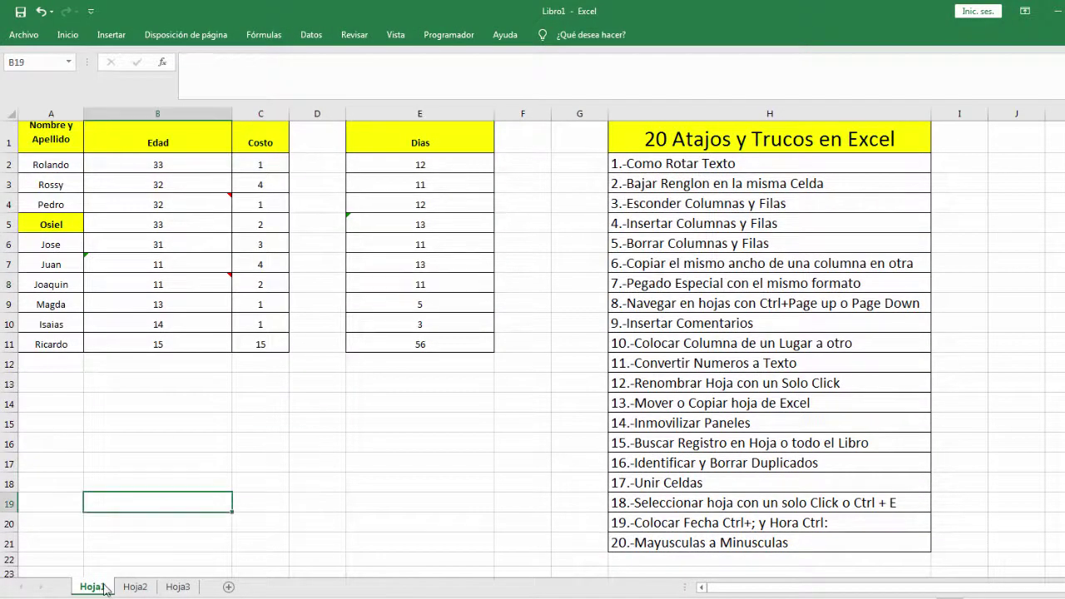
double_click(101, 587)
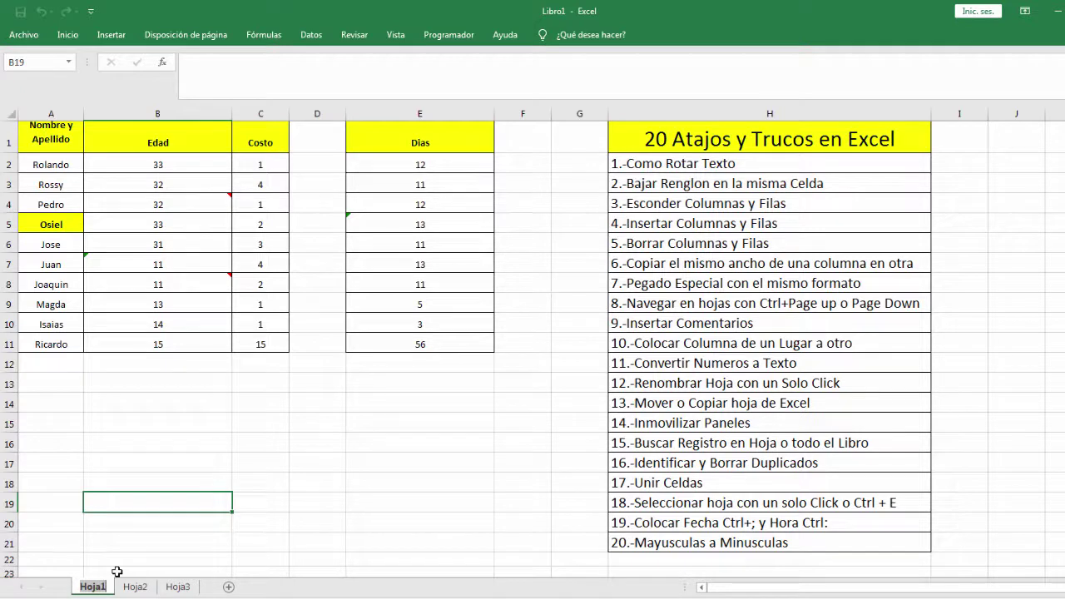
key(alt+h)
text(or20)
key(Return)
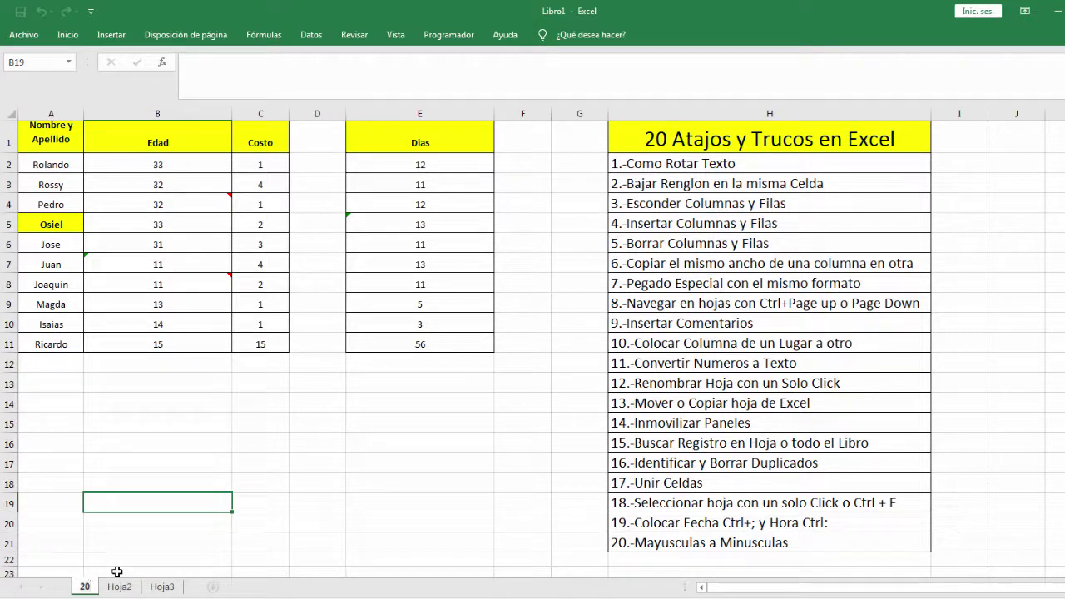
key(Return)
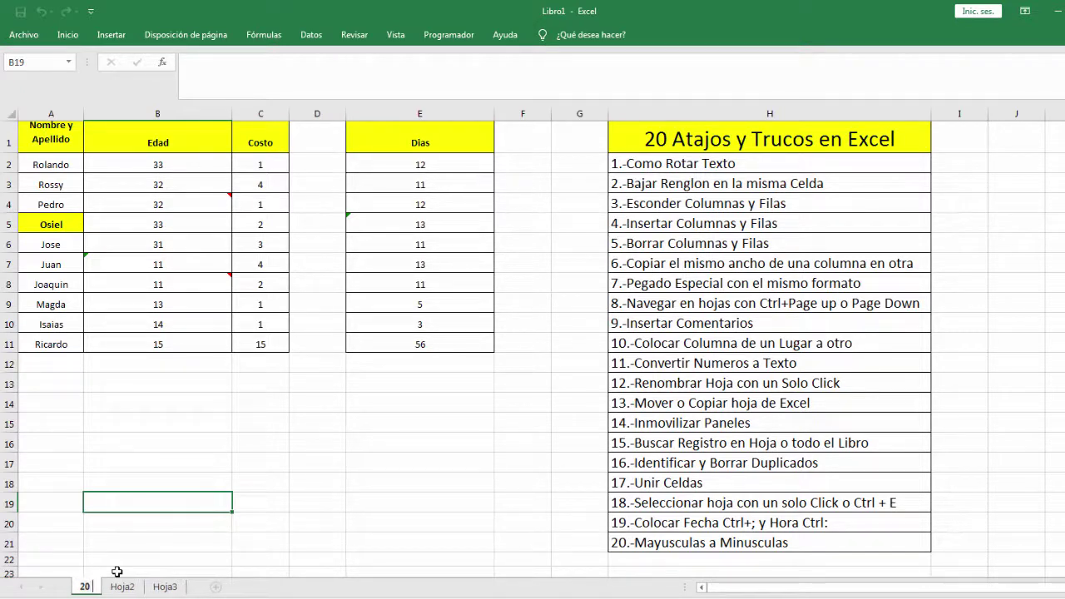
text(a)
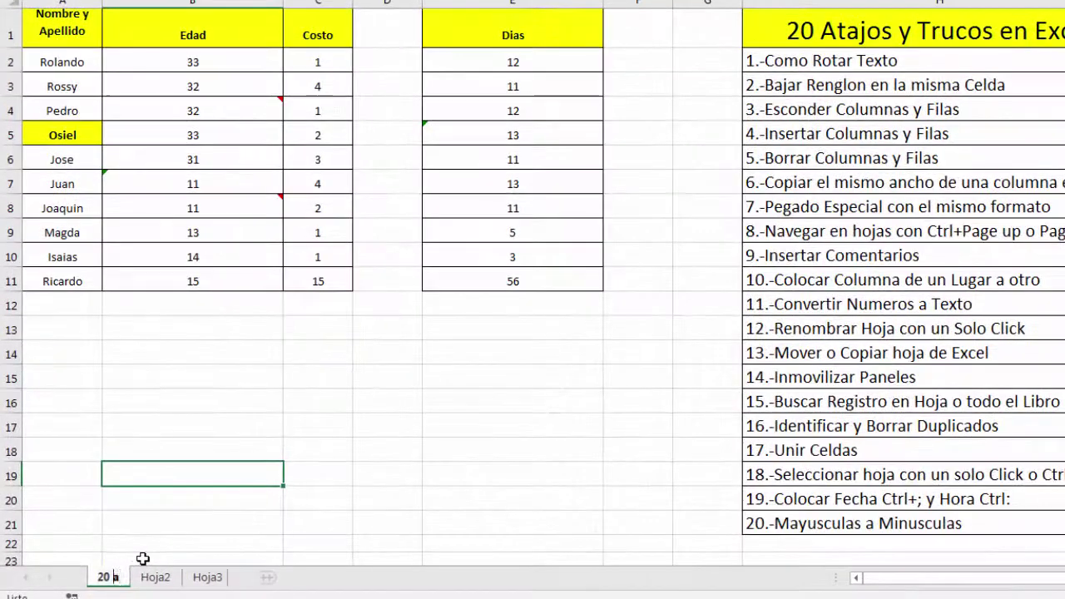
text(tsjo)
key(Return)
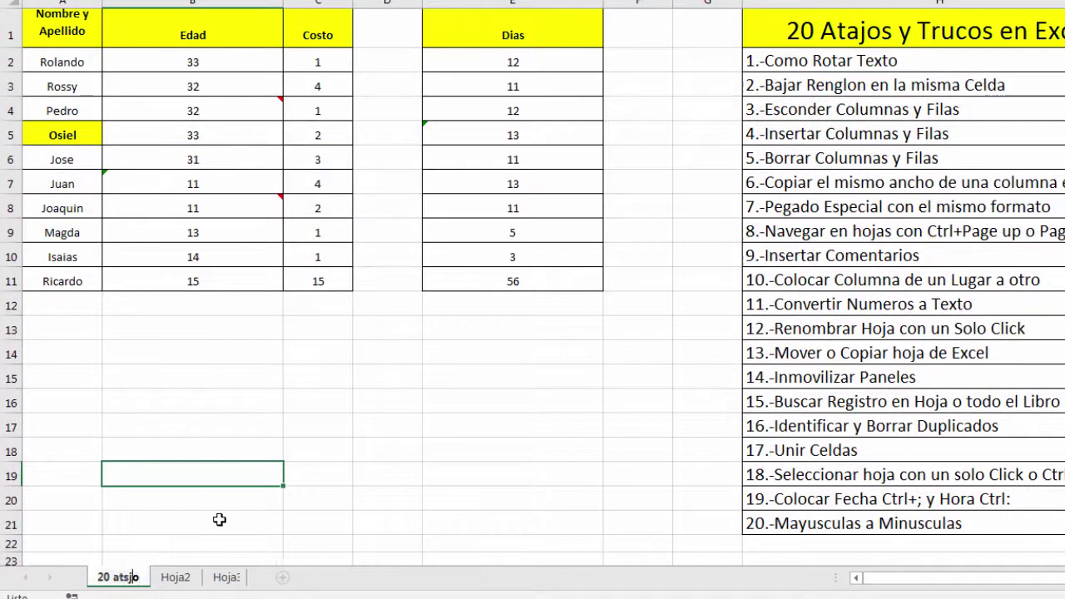
key(BackSpace)
key(BackSpace)
key(BackSpace)
text(ajos)
key(Return)
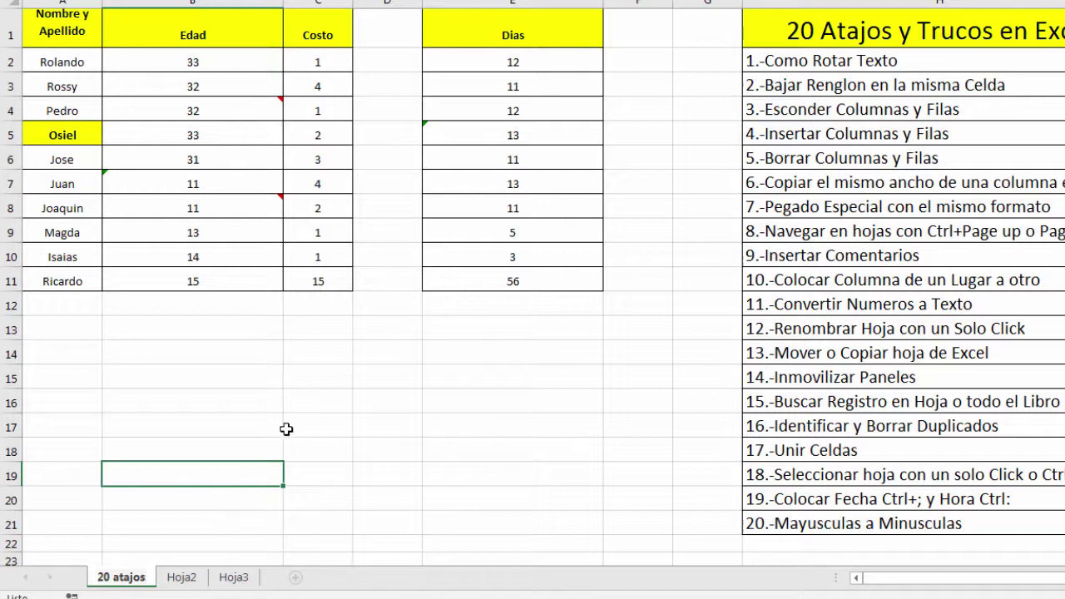
click(446, 331)
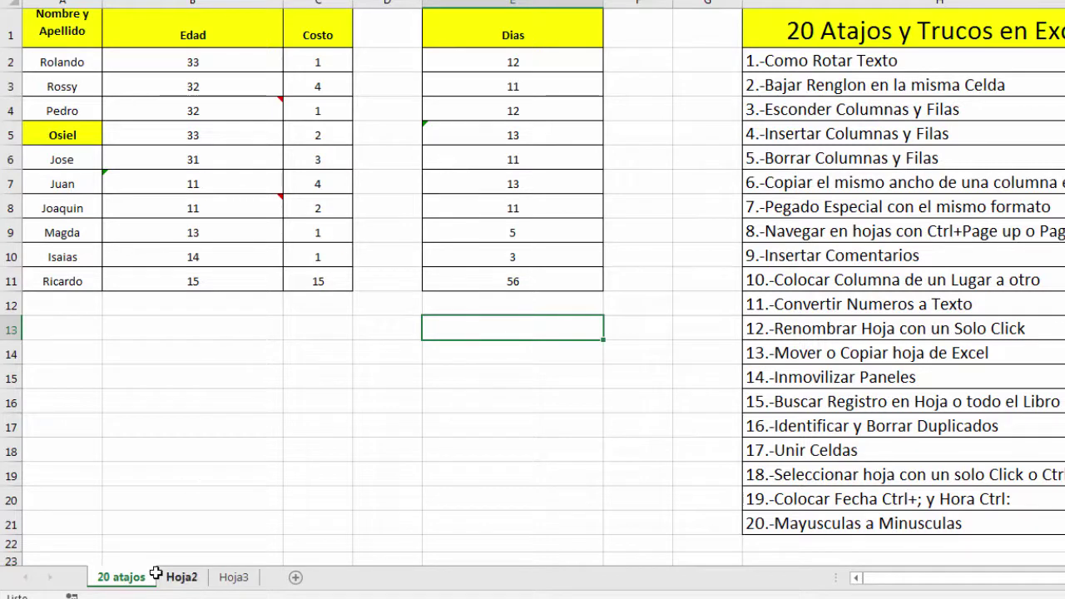
click(221, 114)
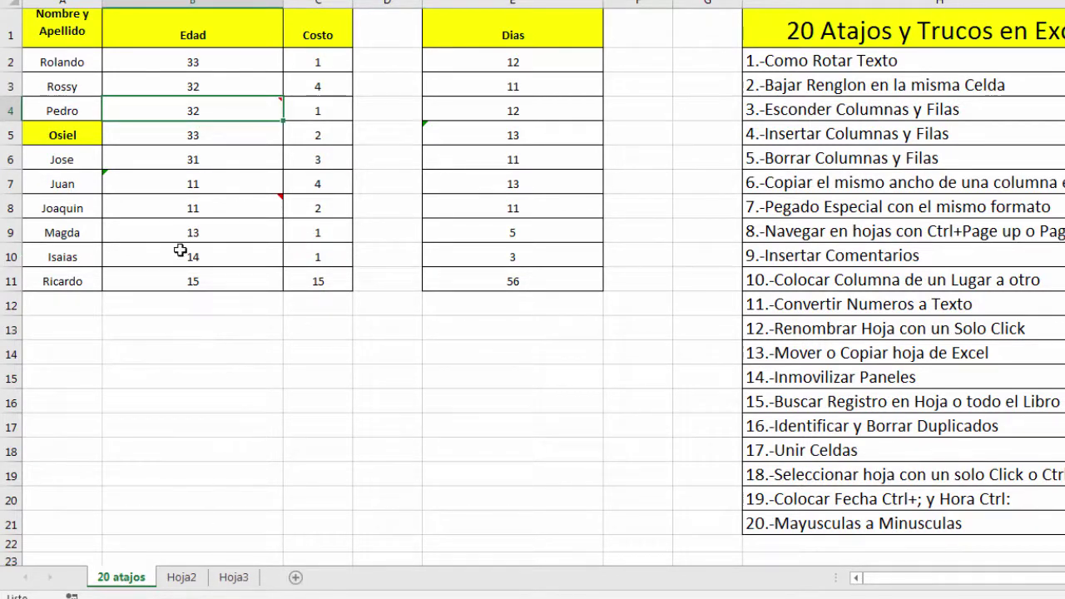
click(192, 207)
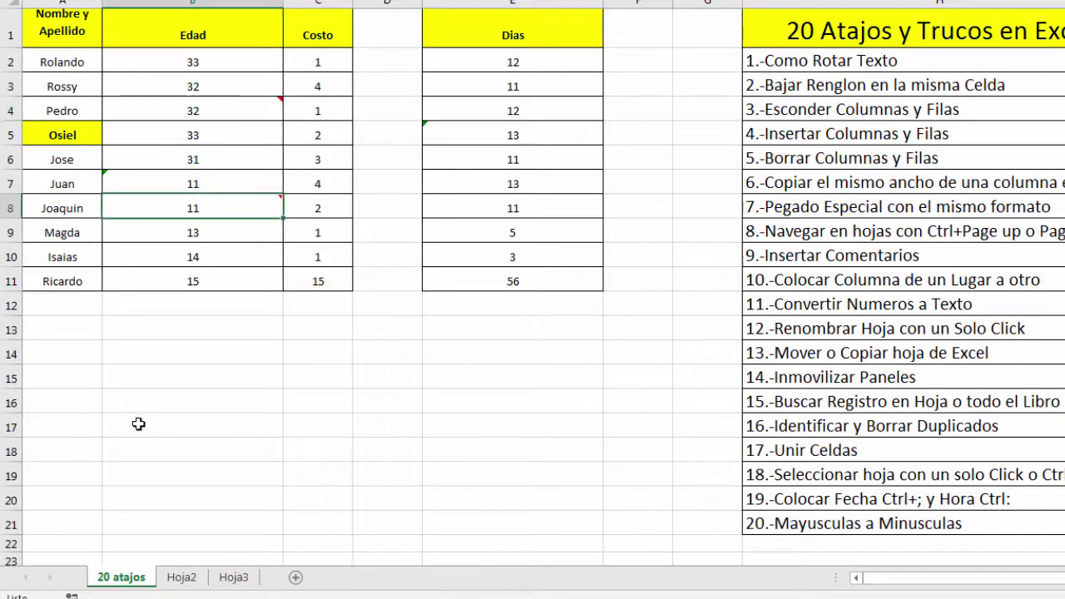
right_click(131, 581)
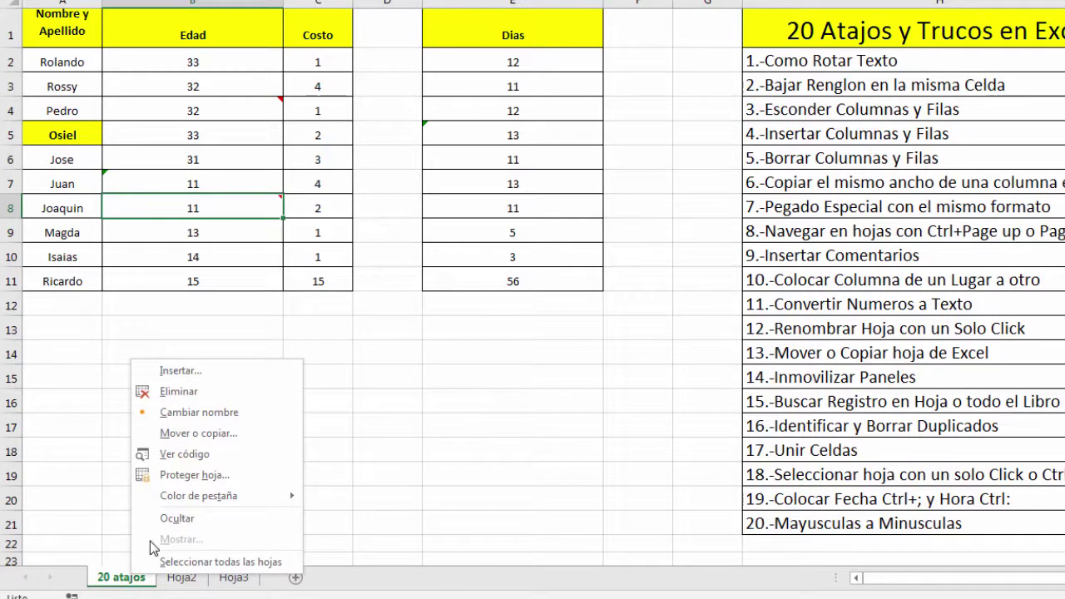
click(222, 434)
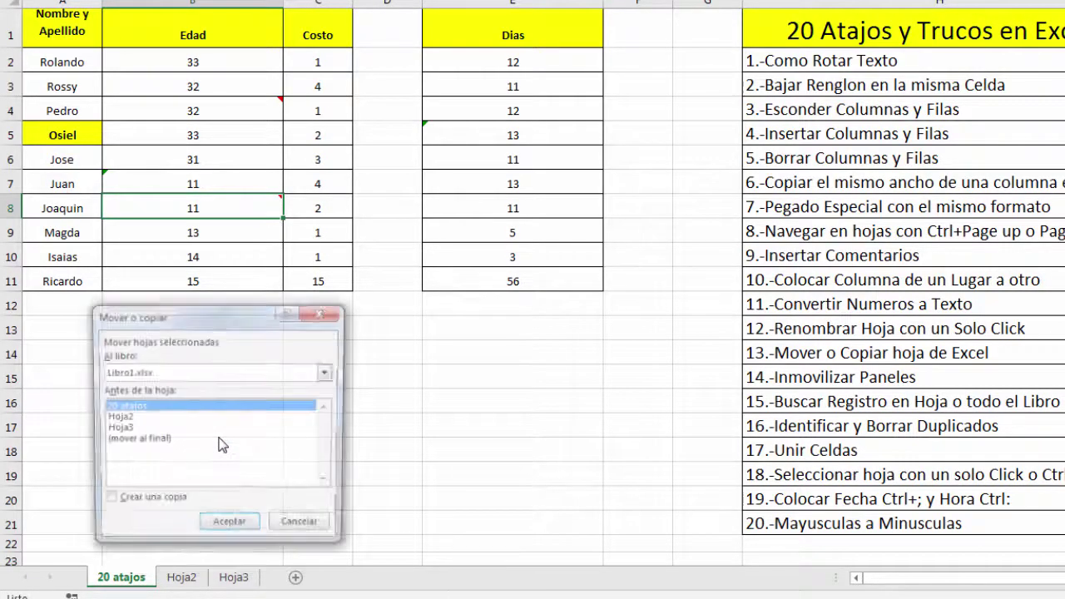
drag(200, 316, 464, 213)
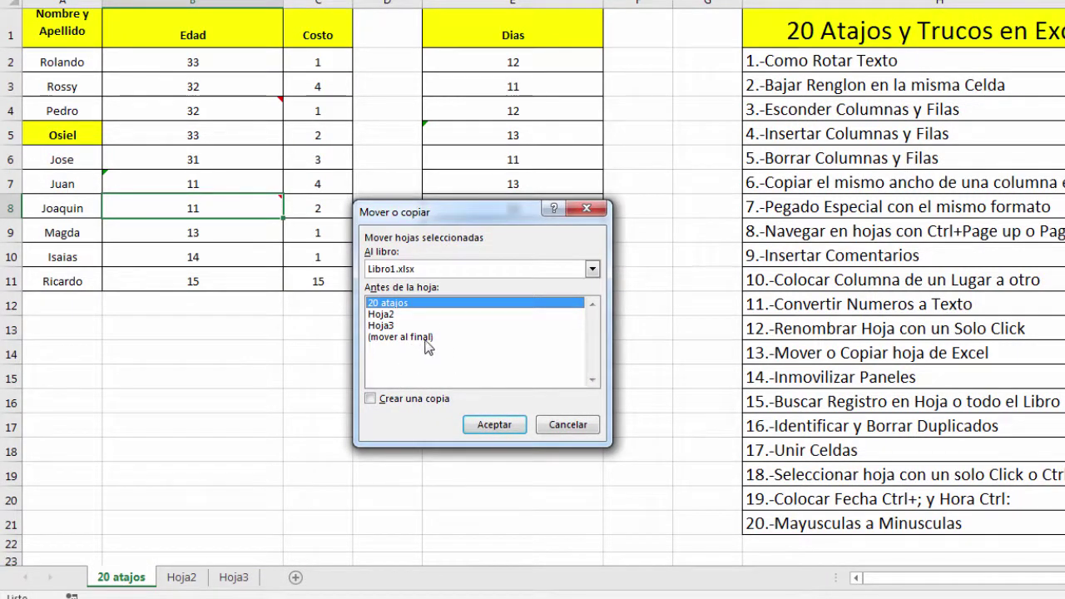
click(400, 339)
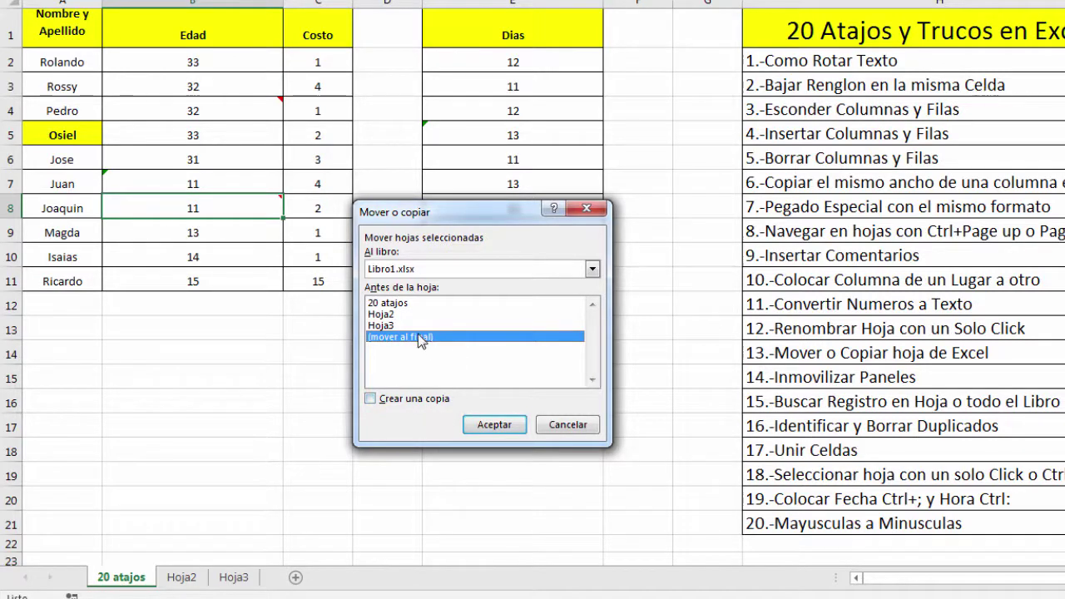
click(487, 430)
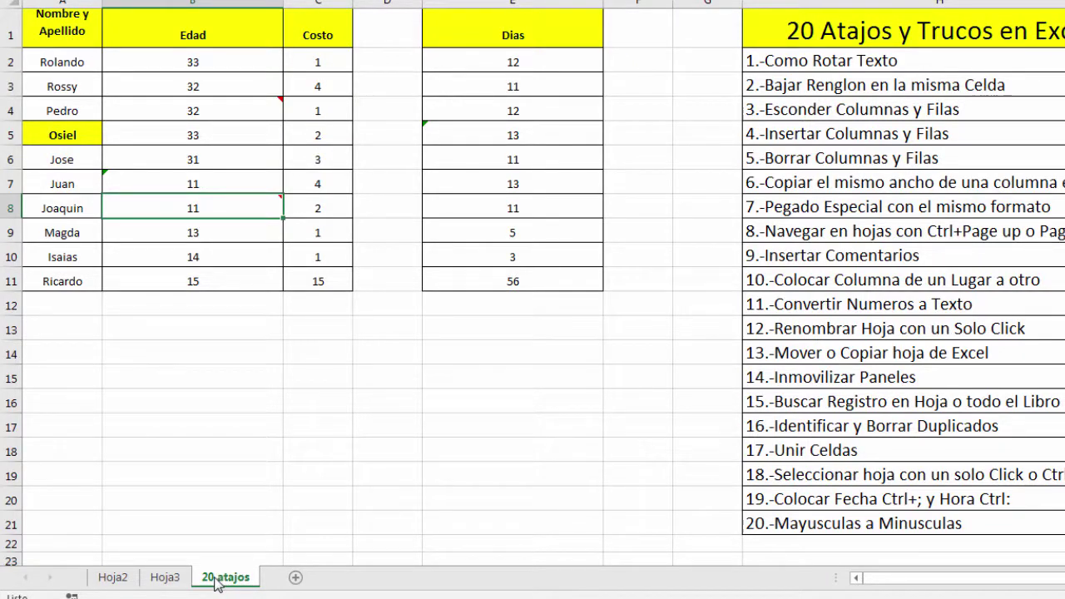
drag(238, 580, 115, 580)
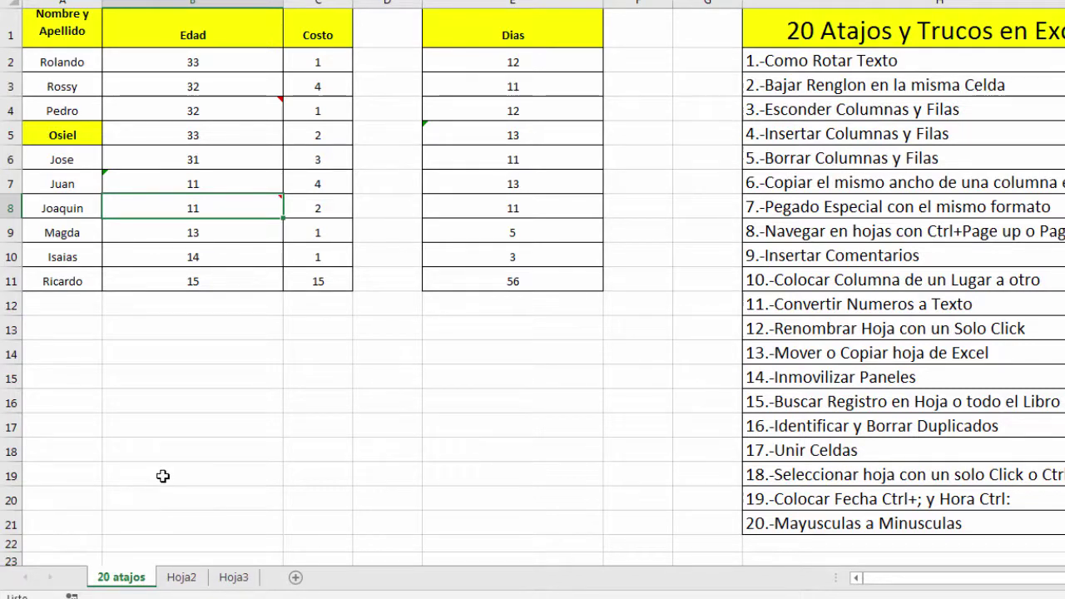
right_click(129, 582)
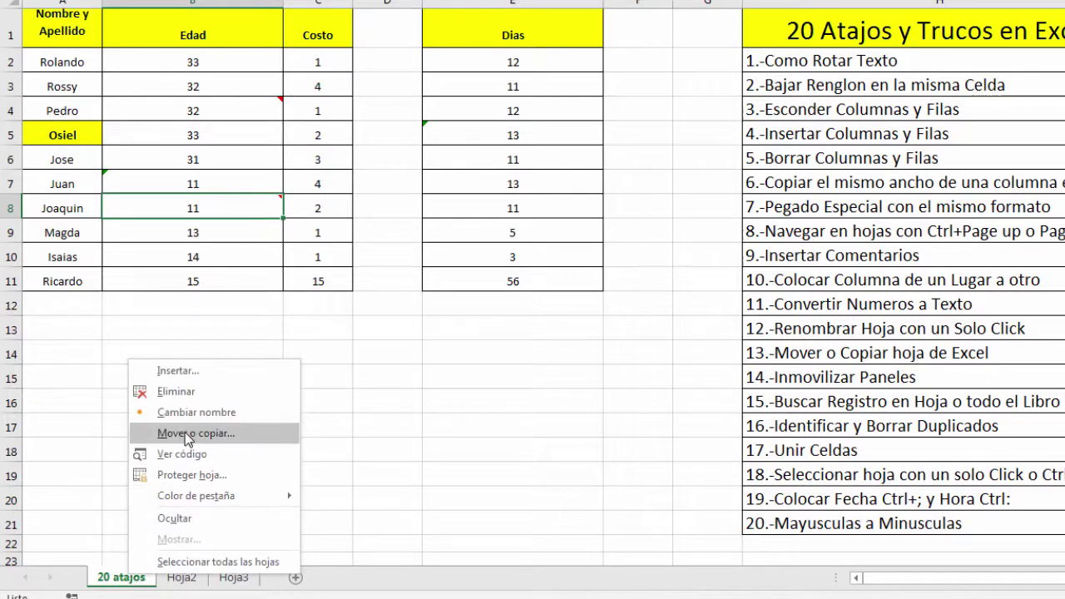
click(185, 431)
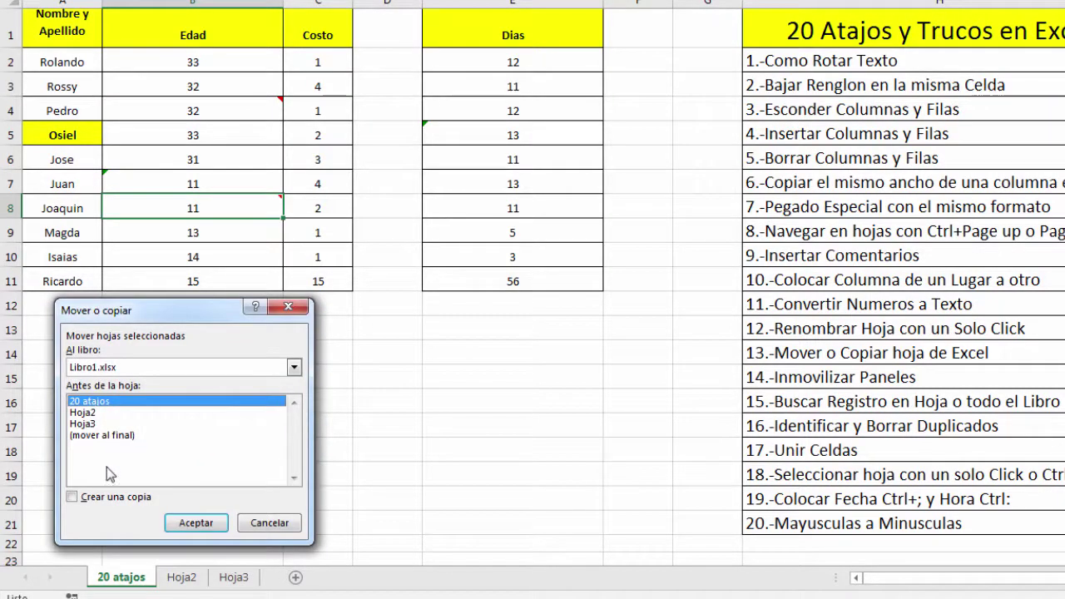
click(117, 498)
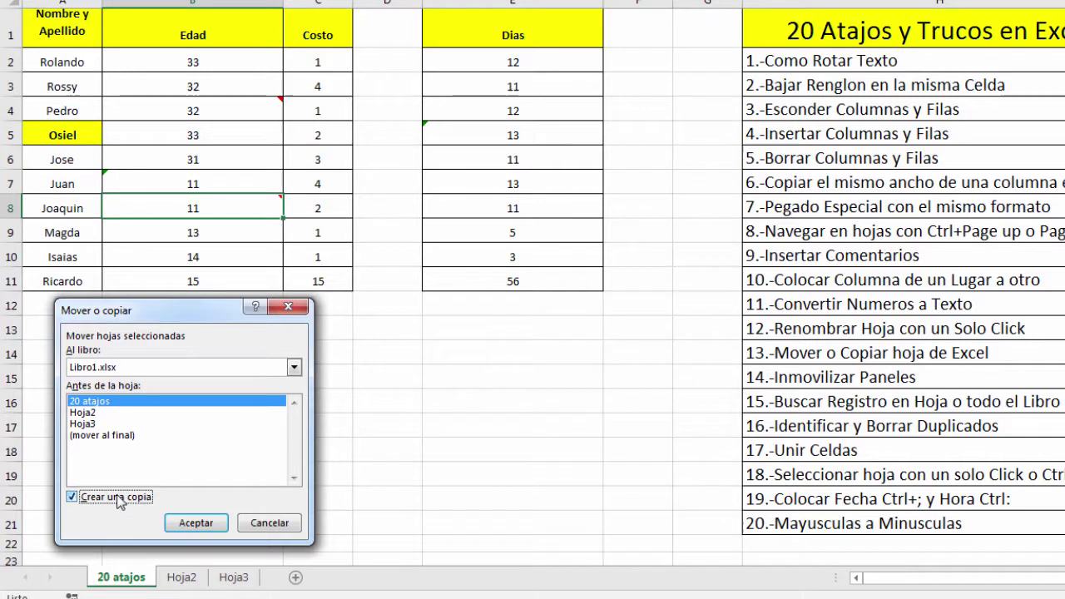
click(187, 522)
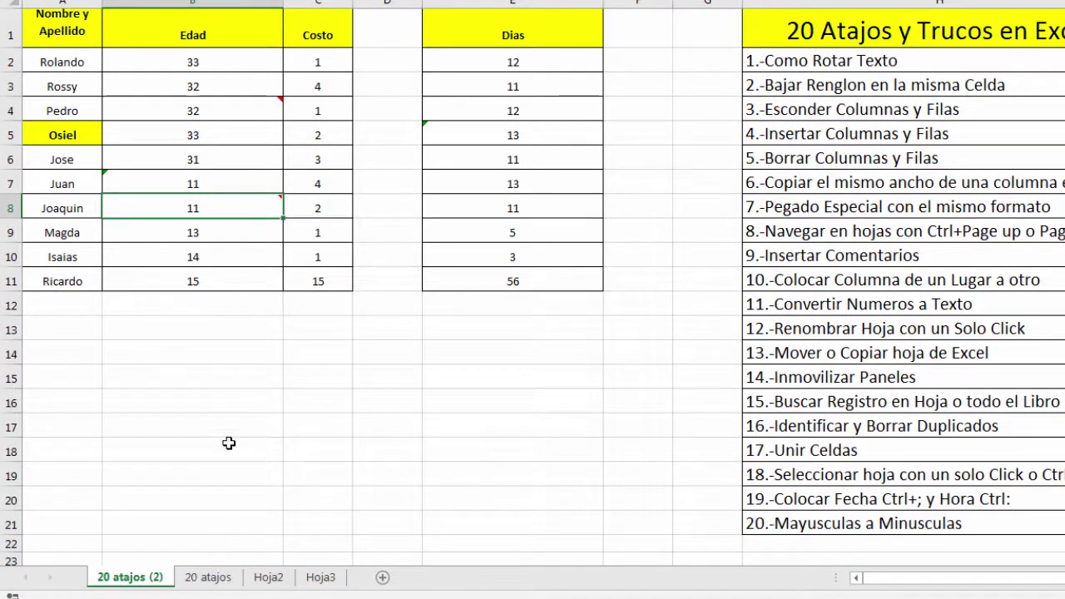
right_click(141, 574)
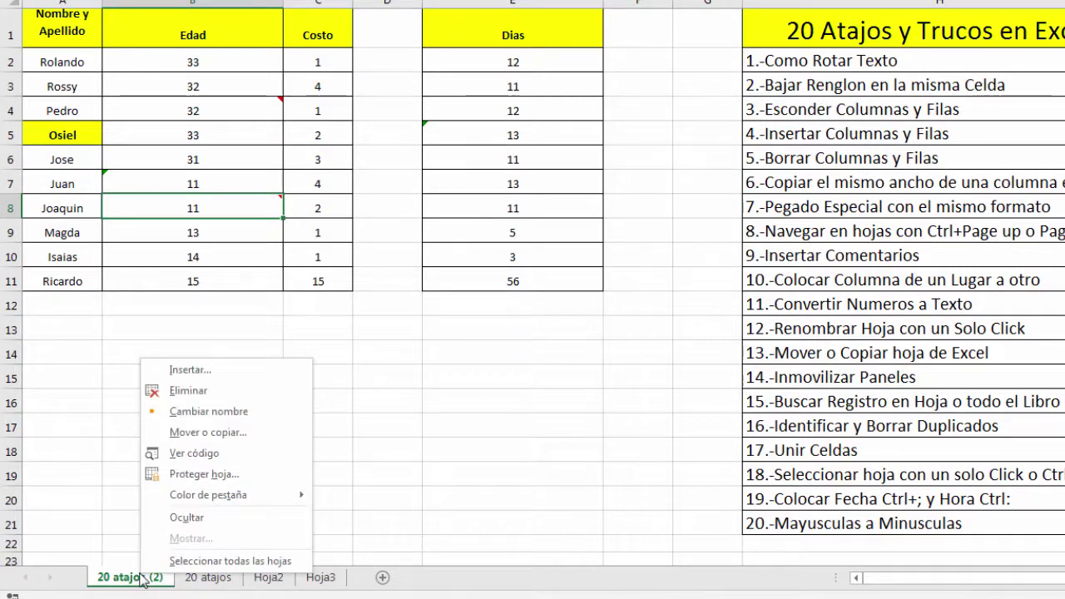
click(188, 391)
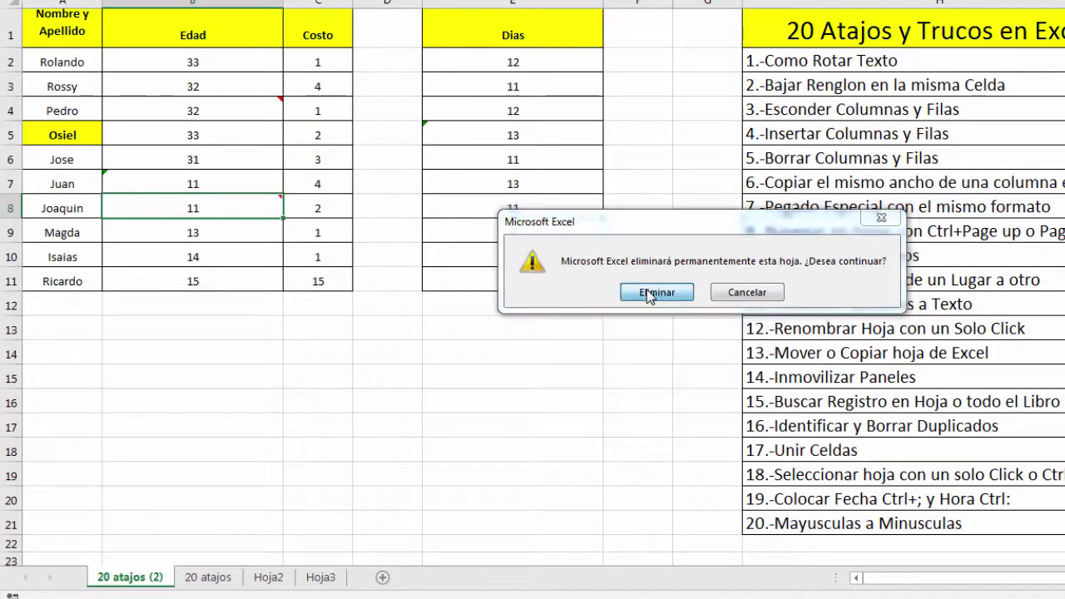
click(648, 292)
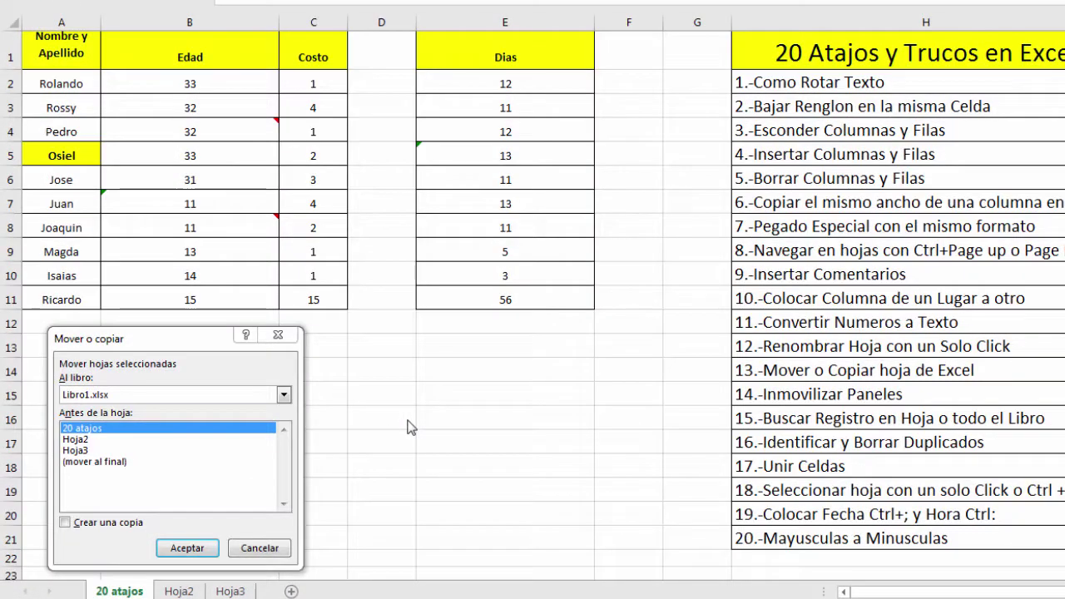
click(284, 396)
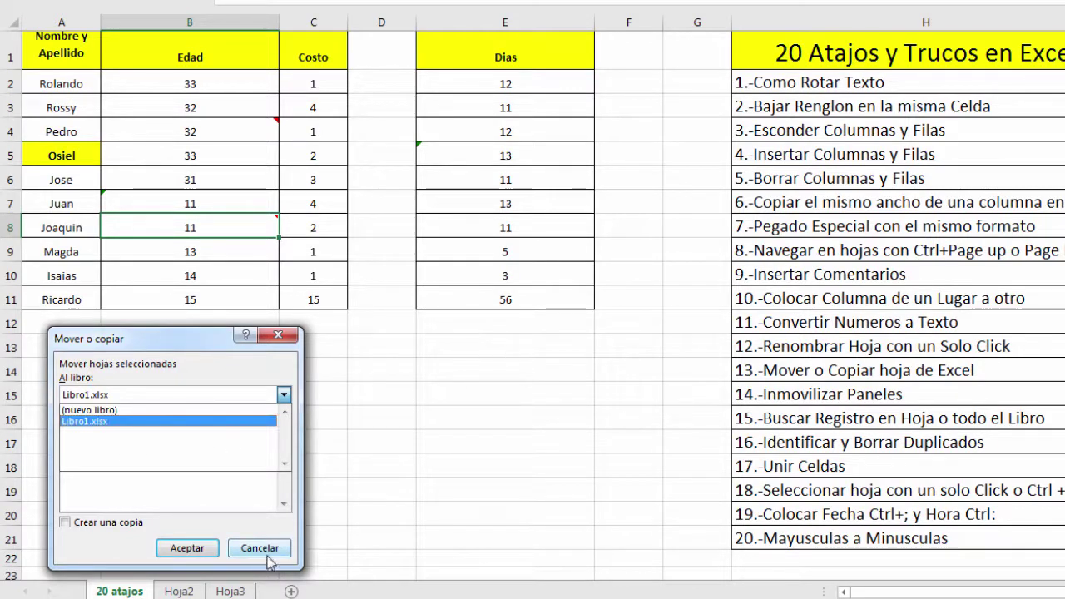
click(265, 549)
click(265, 549)
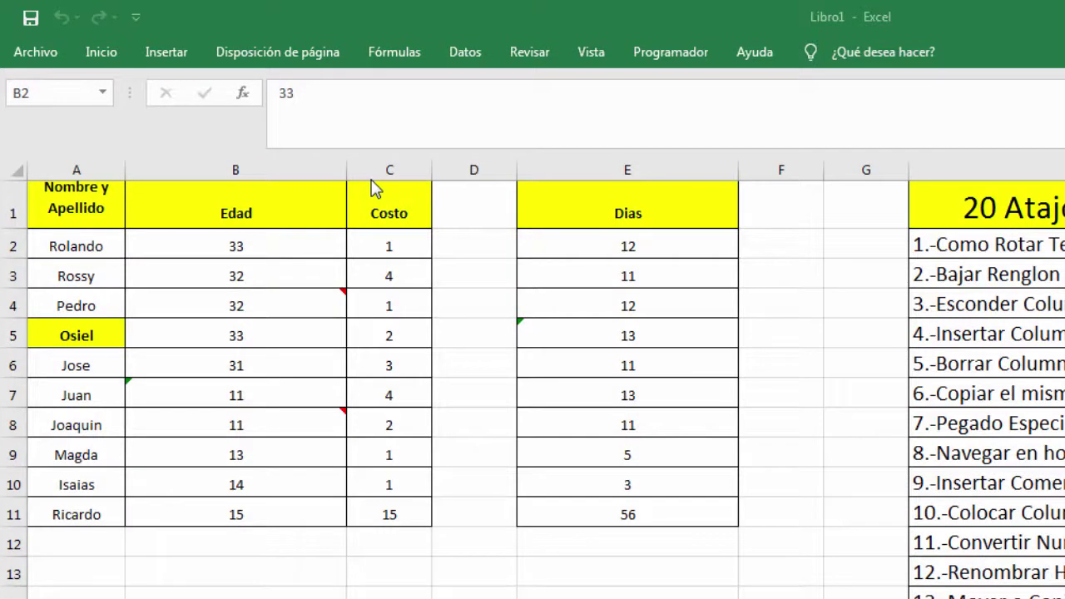
Step: Freeze panes at B2 so row 1 and column A stay visible, checking by scrolling
click(268, 251)
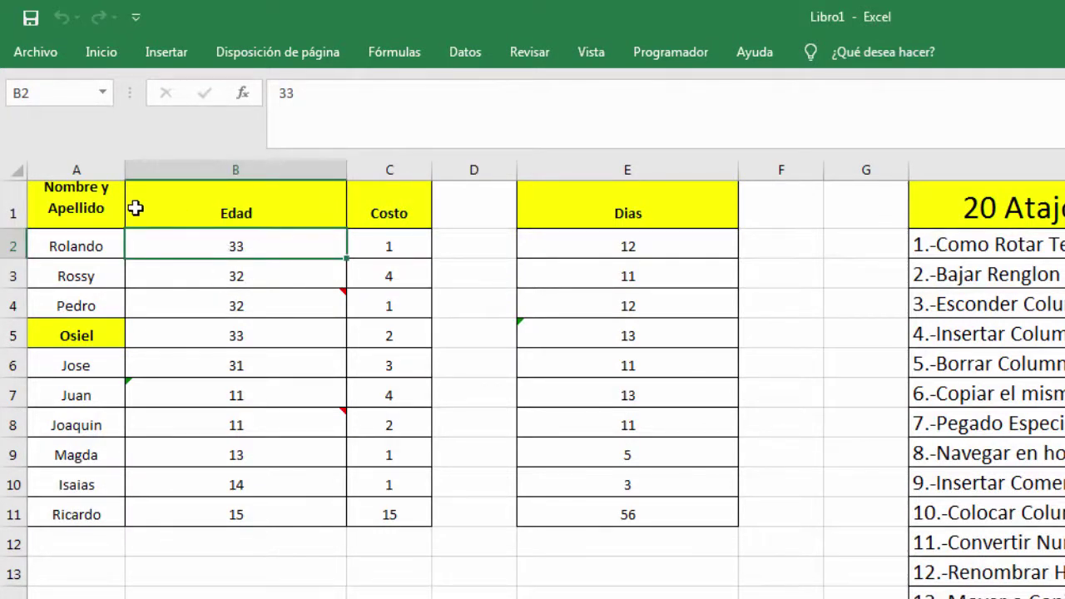
click(65, 209)
click(187, 204)
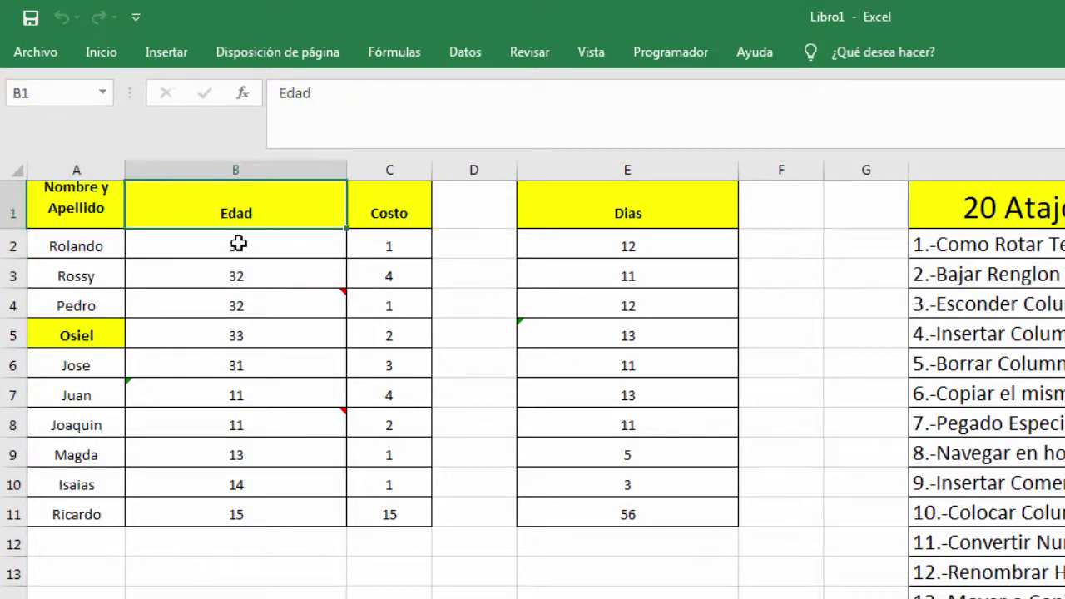
click(241, 242)
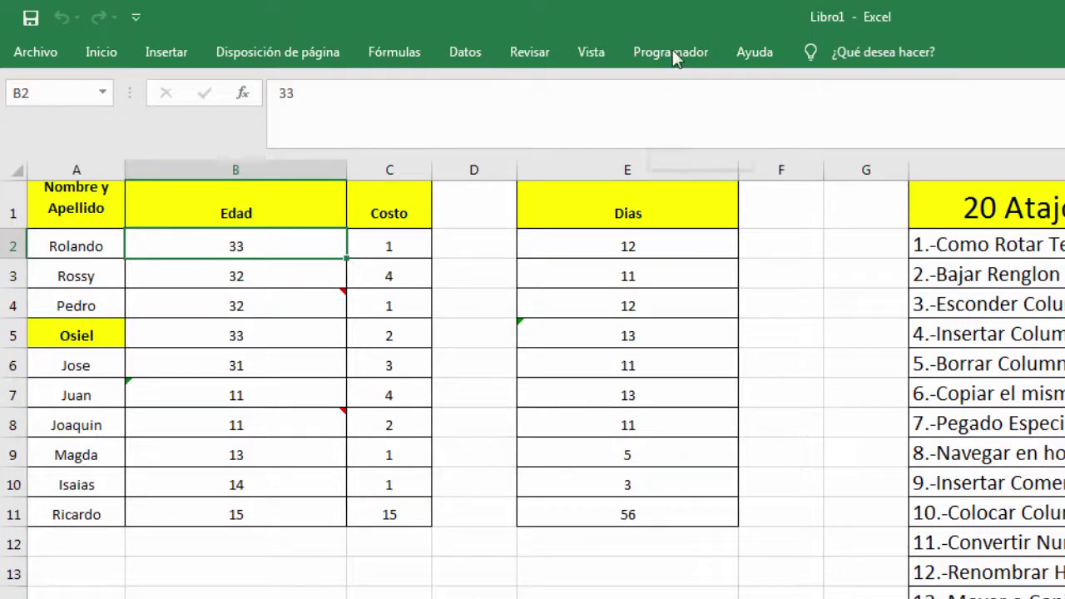
click(590, 52)
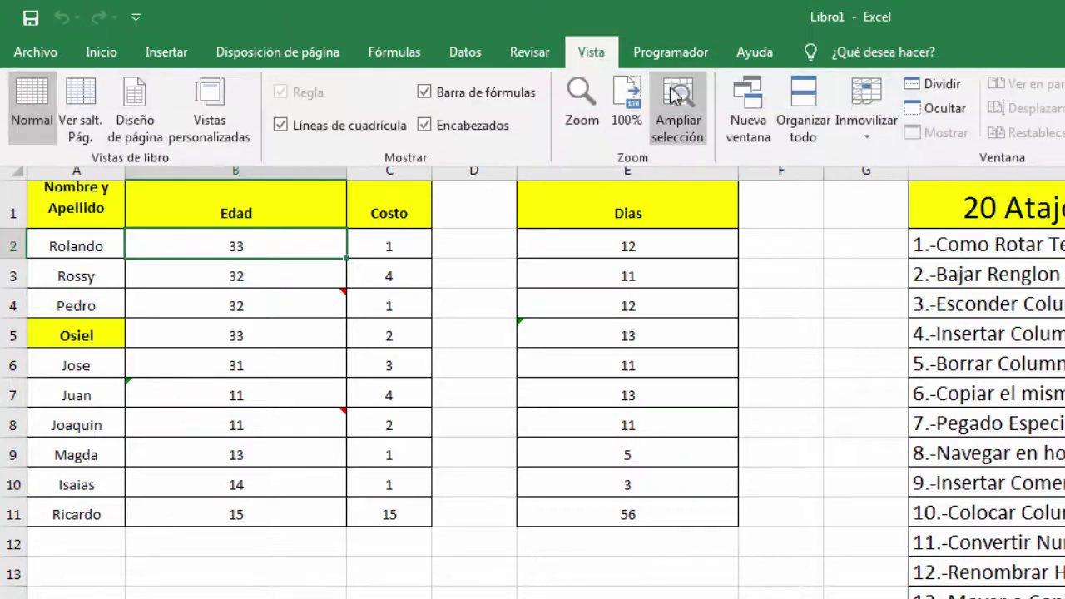
click(865, 125)
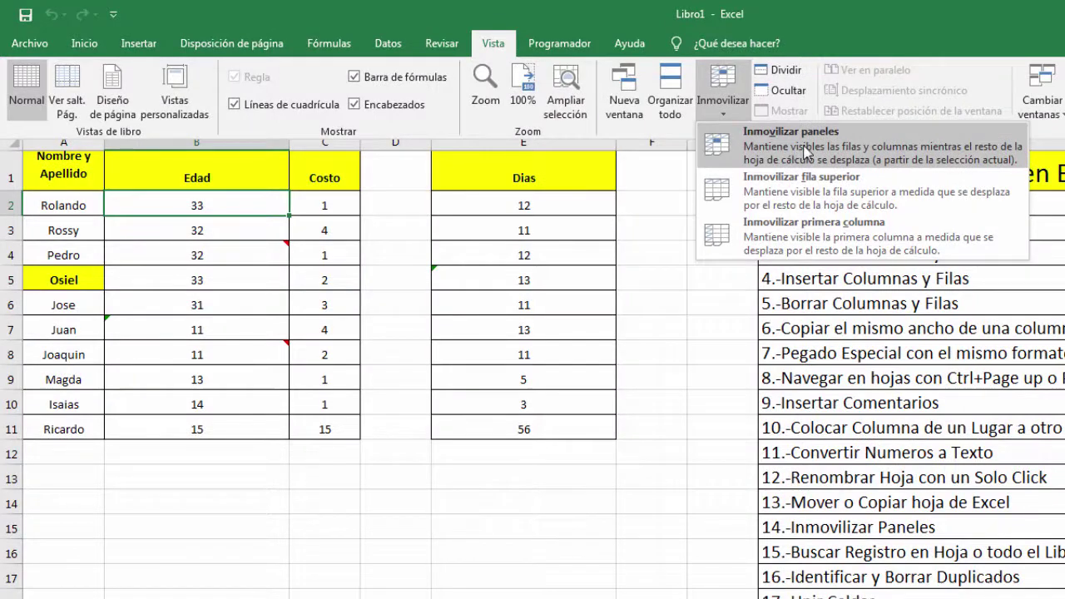
click(805, 150)
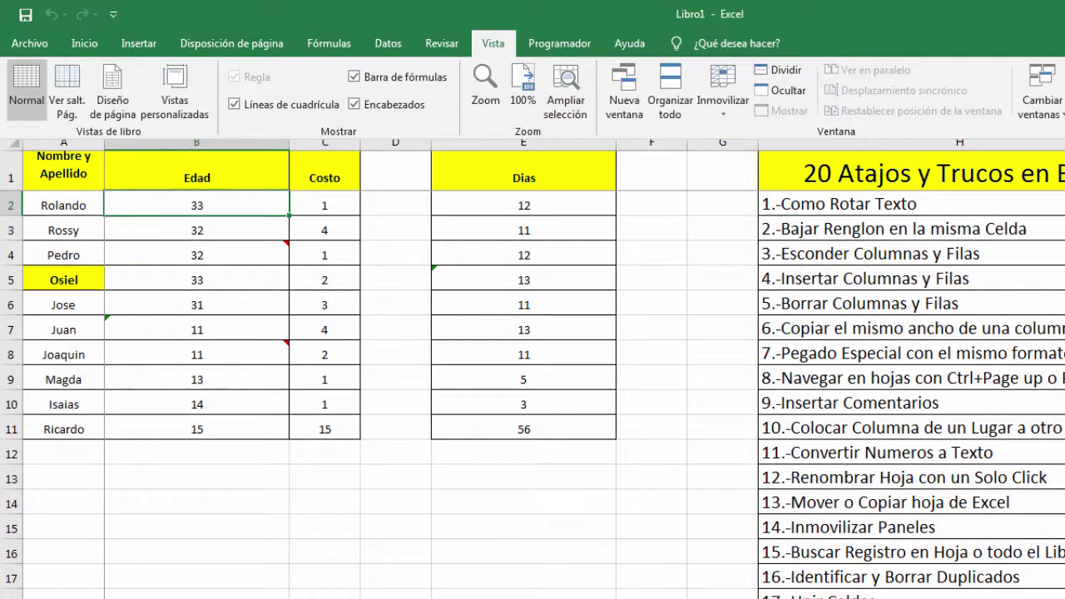
scroll(532, 391, down, 1)
scroll(532, 391, up, 1)
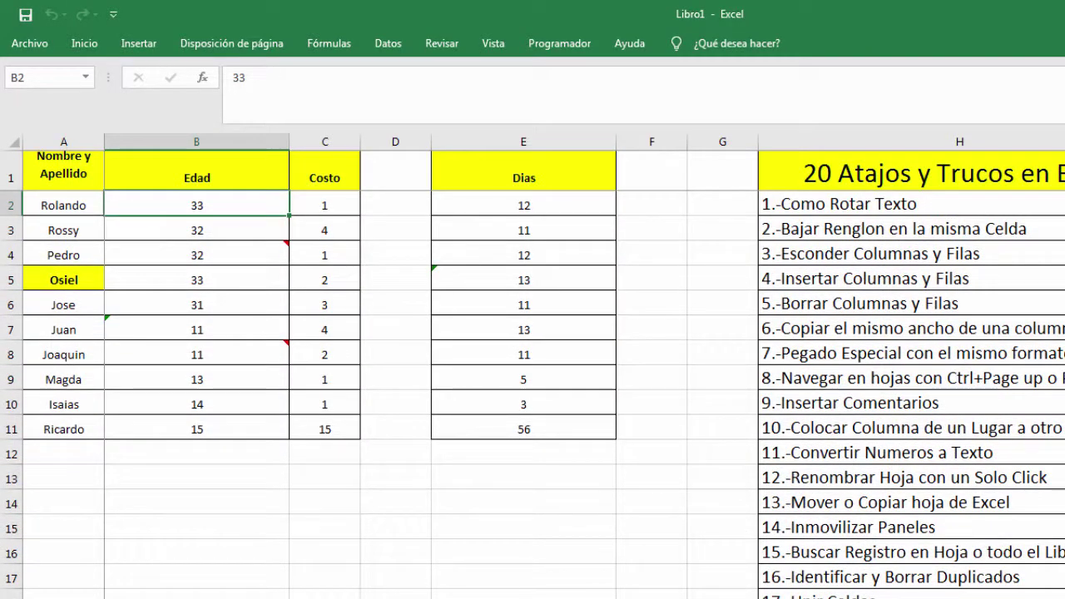
scroll(583, 366, right, 1)
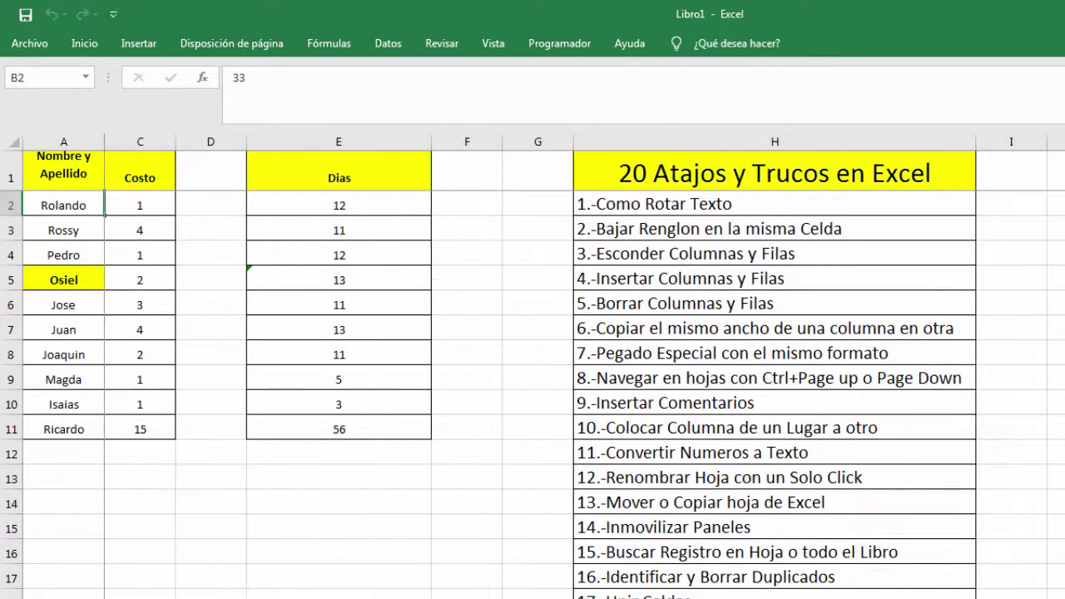
scroll(582, 366, left, 1)
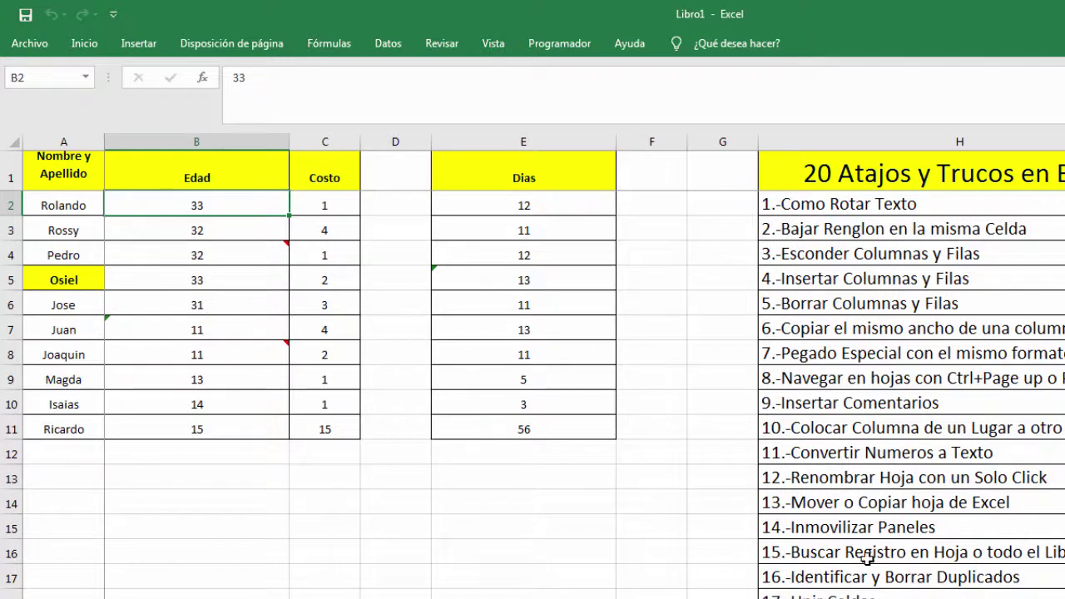
Step: Unfreeze the panes, freeze only the top header row, and collapse the ribbon
click(493, 43)
click(718, 105)
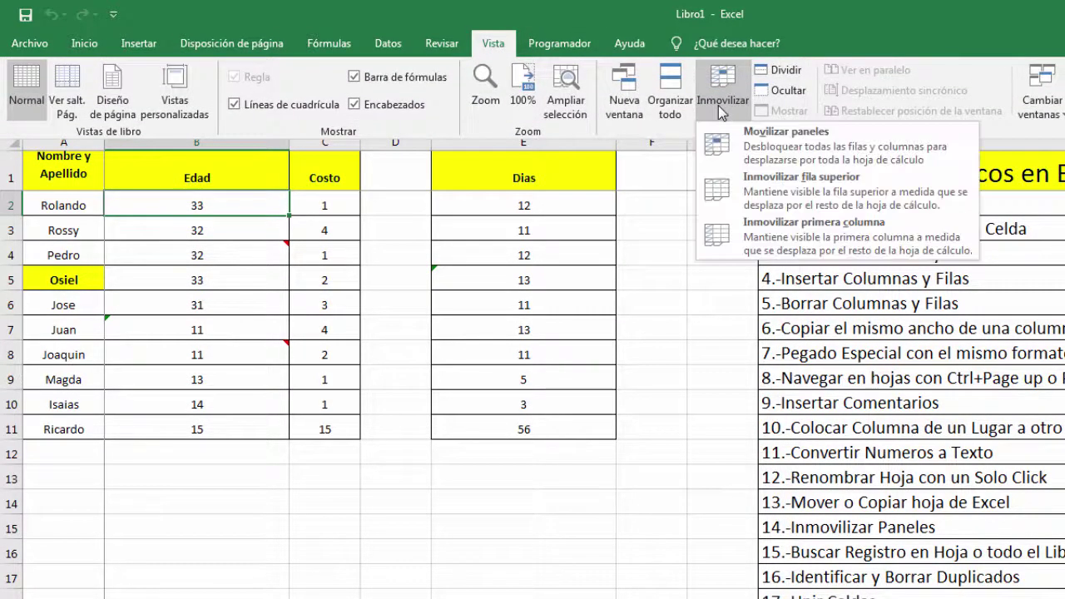
click(783, 139)
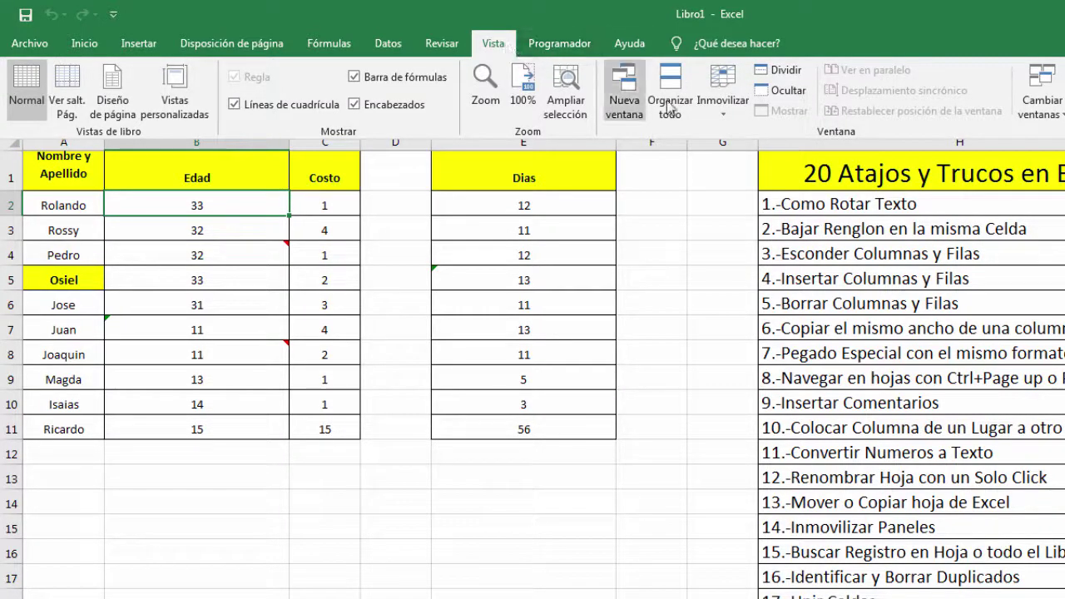
click(719, 105)
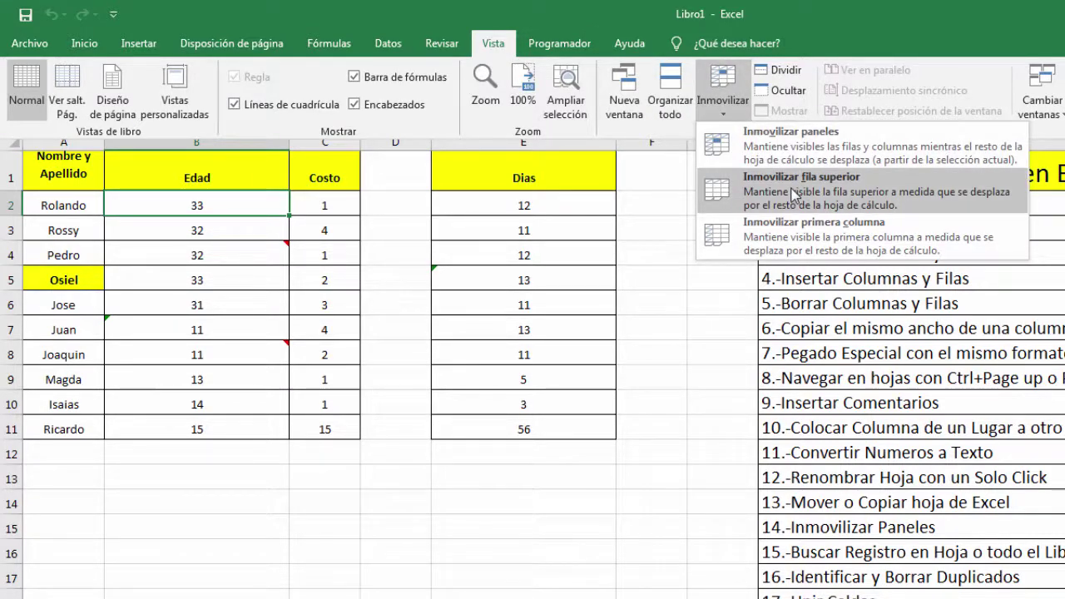
click(795, 194)
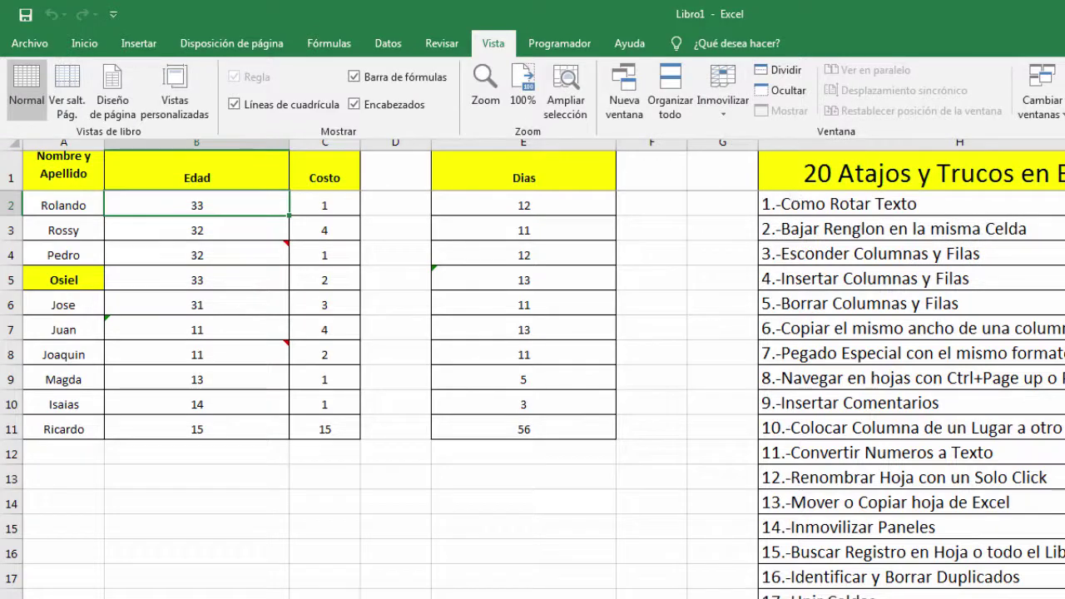
key(ctrl+F1)
scroll(533, 390, down, 1)
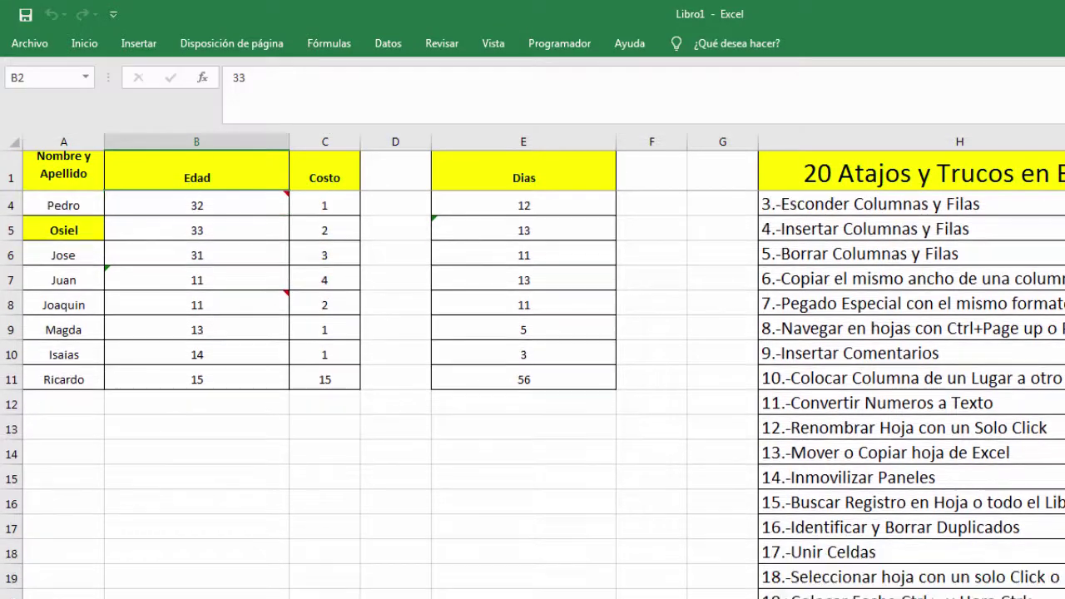
scroll(532, 391, up, 1)
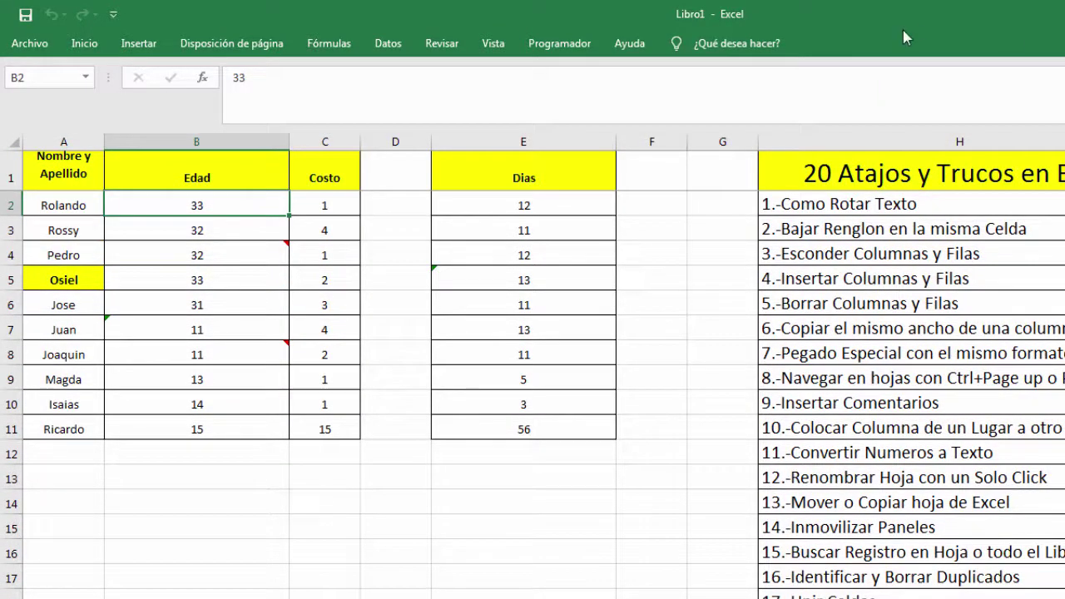
Step: Switch to Inmovilizar primera columna so column A names stay fixed, with the ribbon collapsed
click(495, 44)
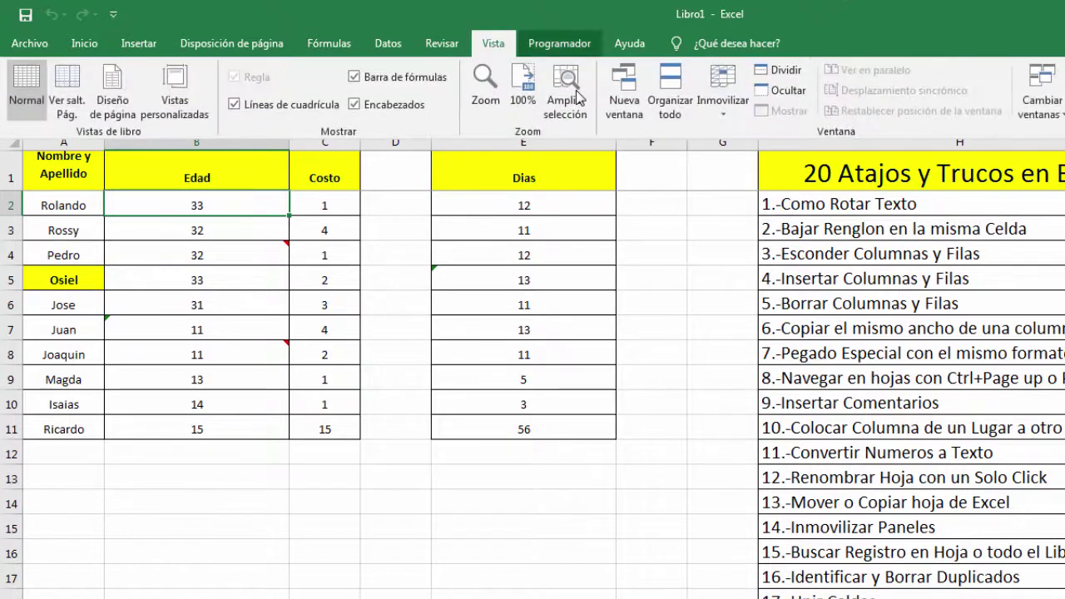
click(722, 91)
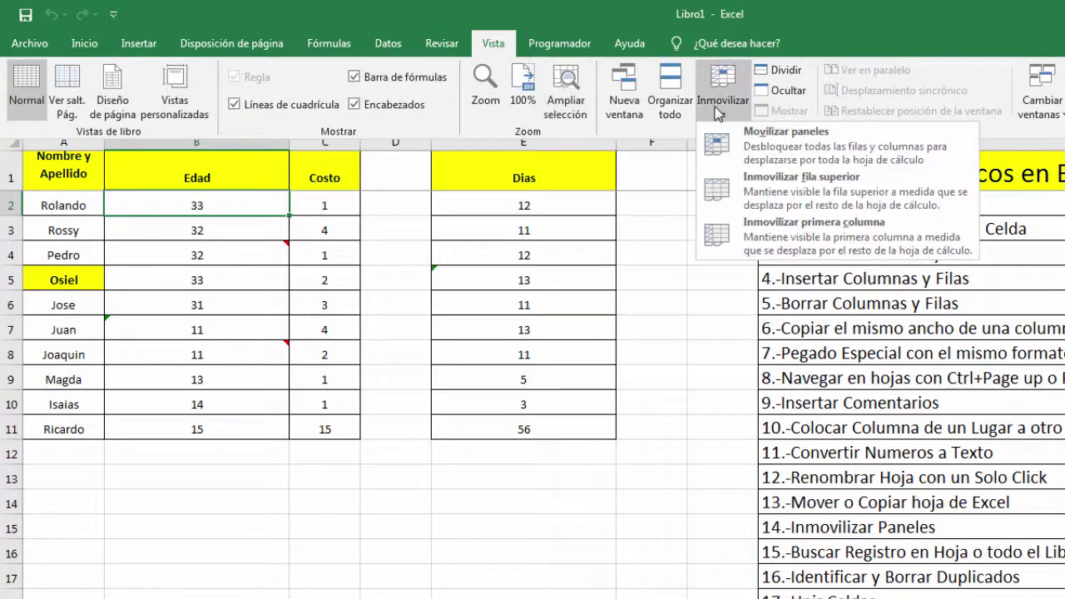
click(795, 191)
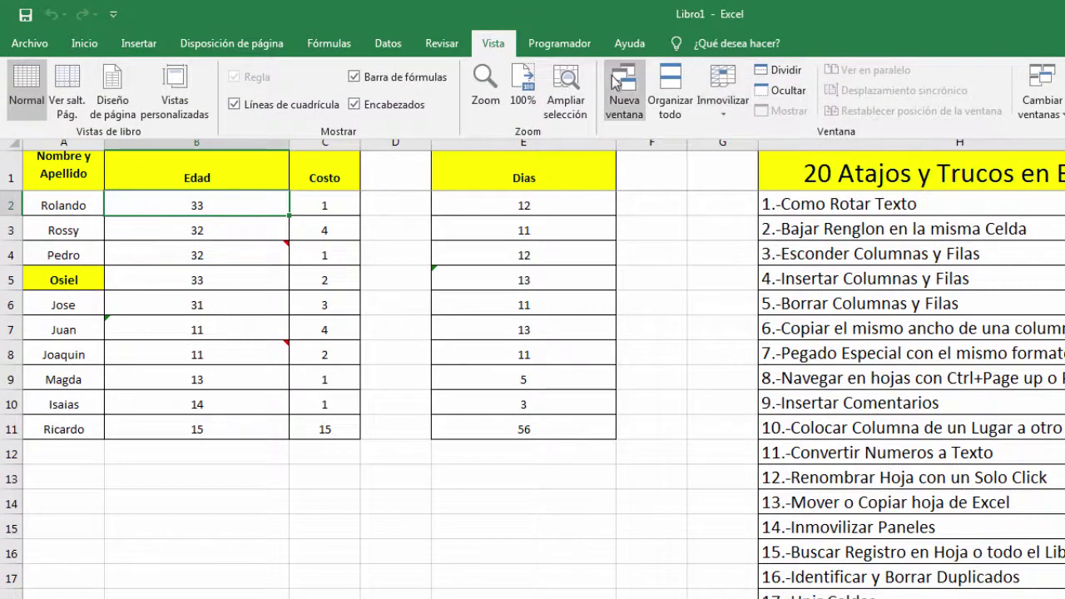
click(729, 119)
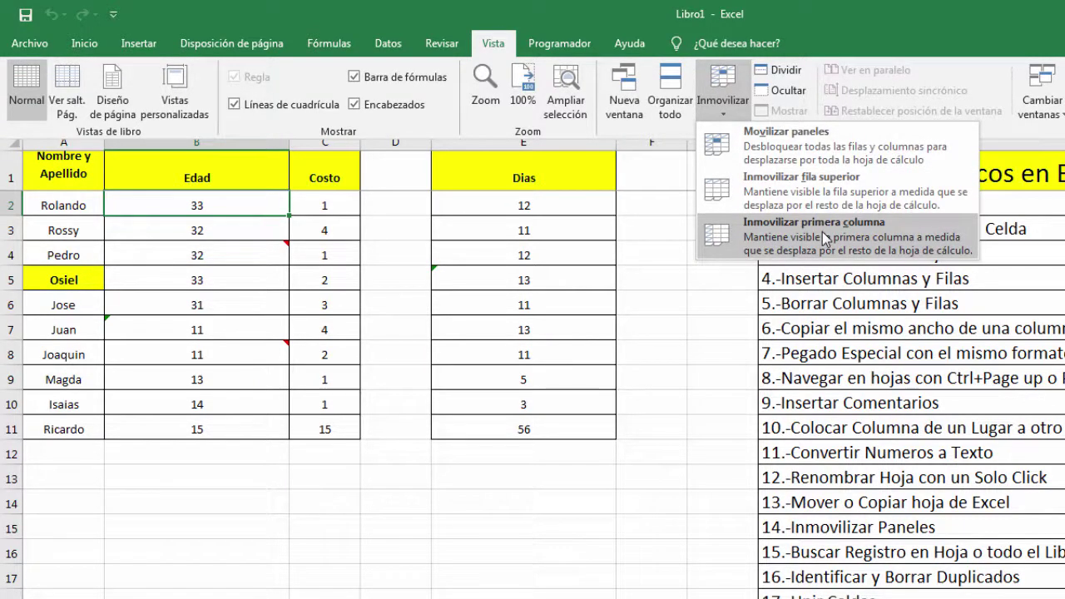
click(822, 231)
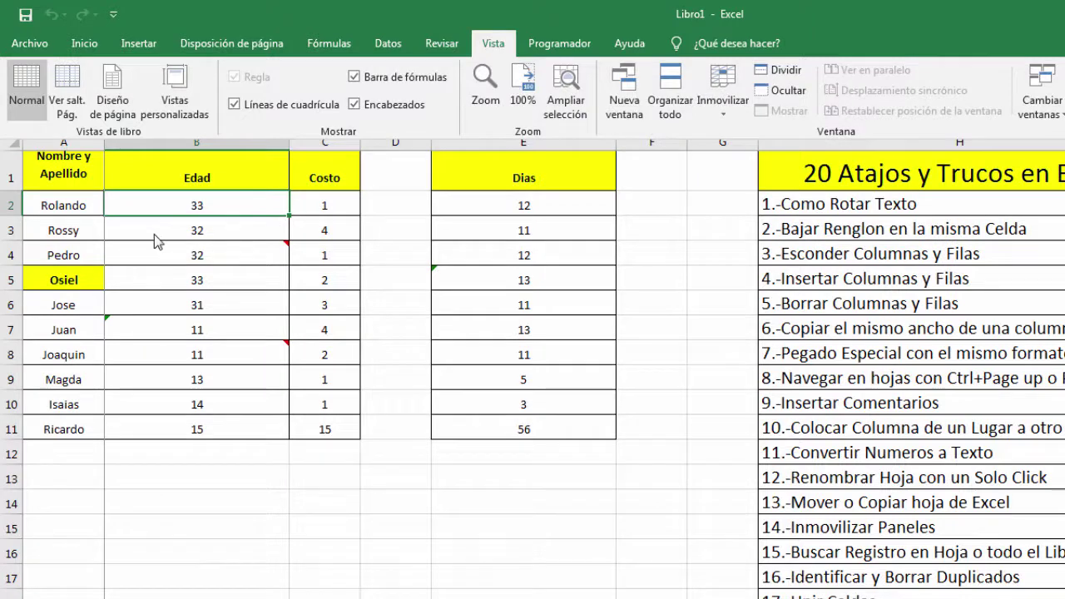
key(ctrl+F1)
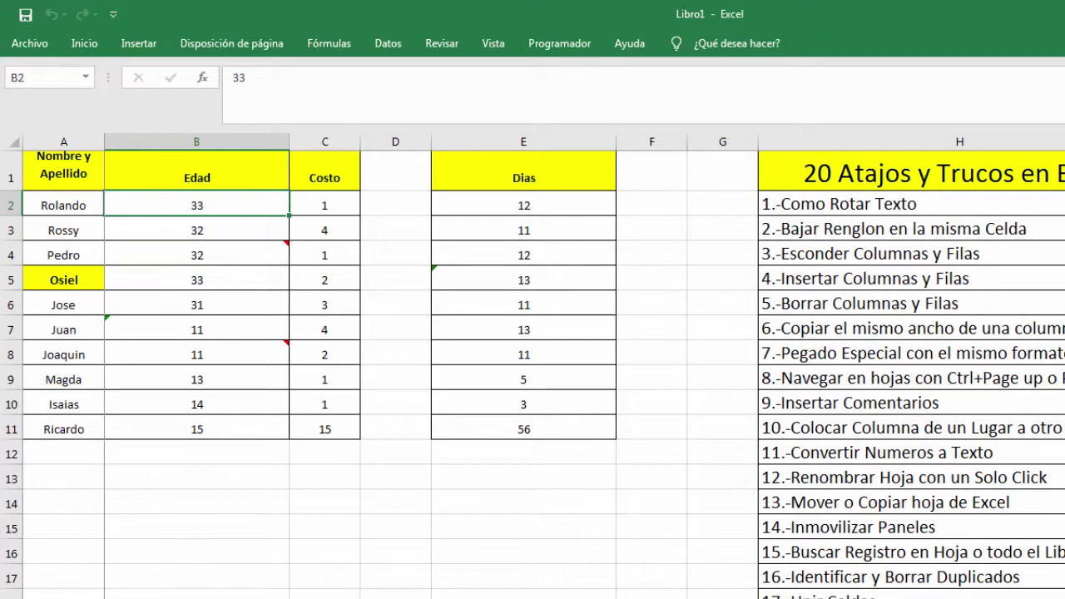
scroll(582, 366, right, 2)
scroll(582, 366, left, 2)
Step: Highlight duplicate values in column A with light red fill via conditional formatting
click(158, 224)
click(174, 209)
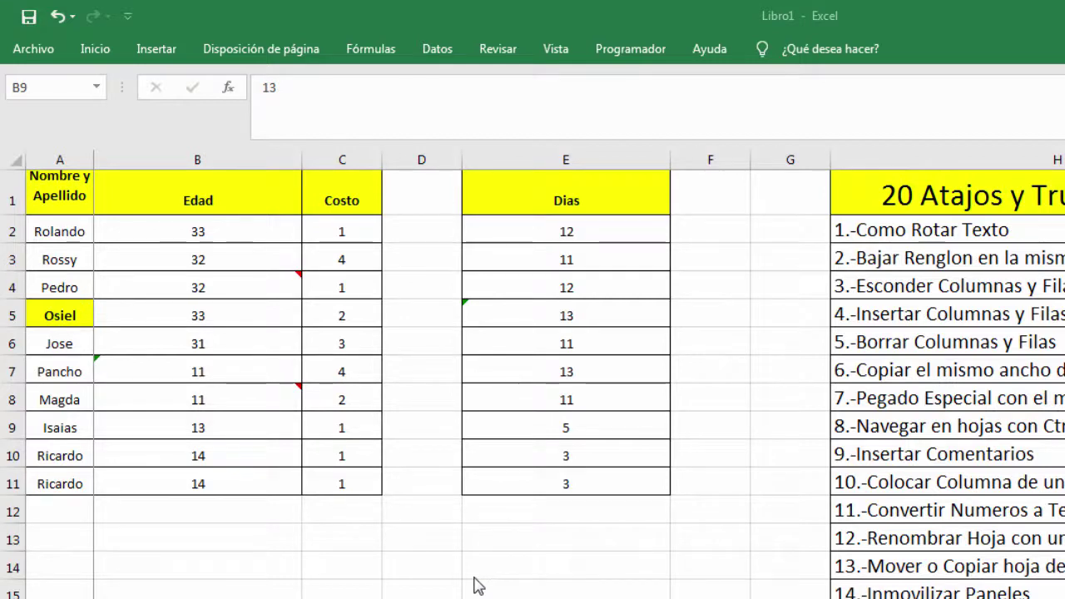
click(65, 158)
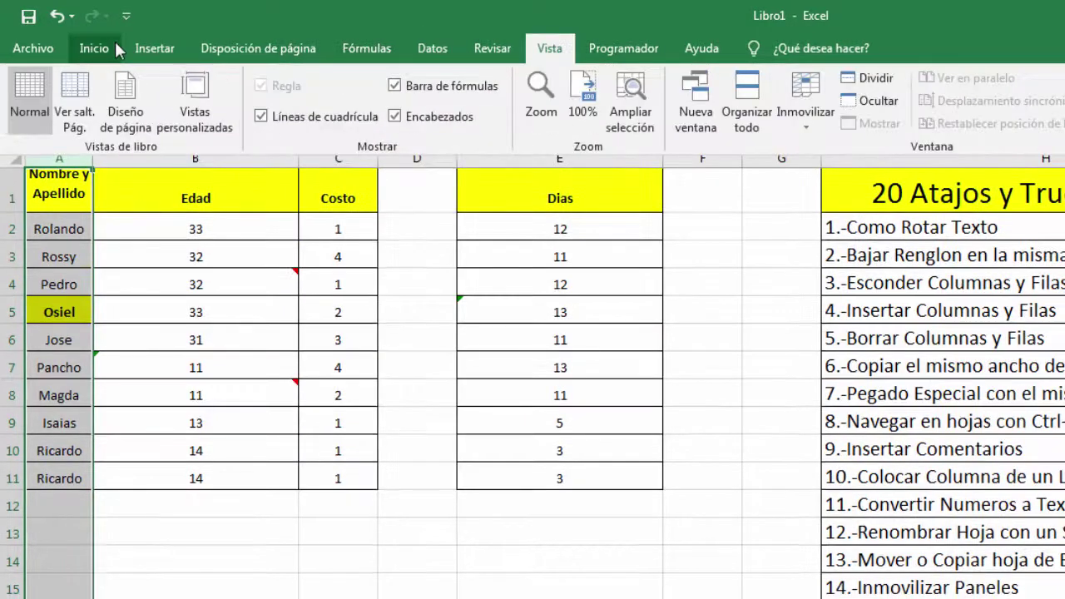
click(115, 42)
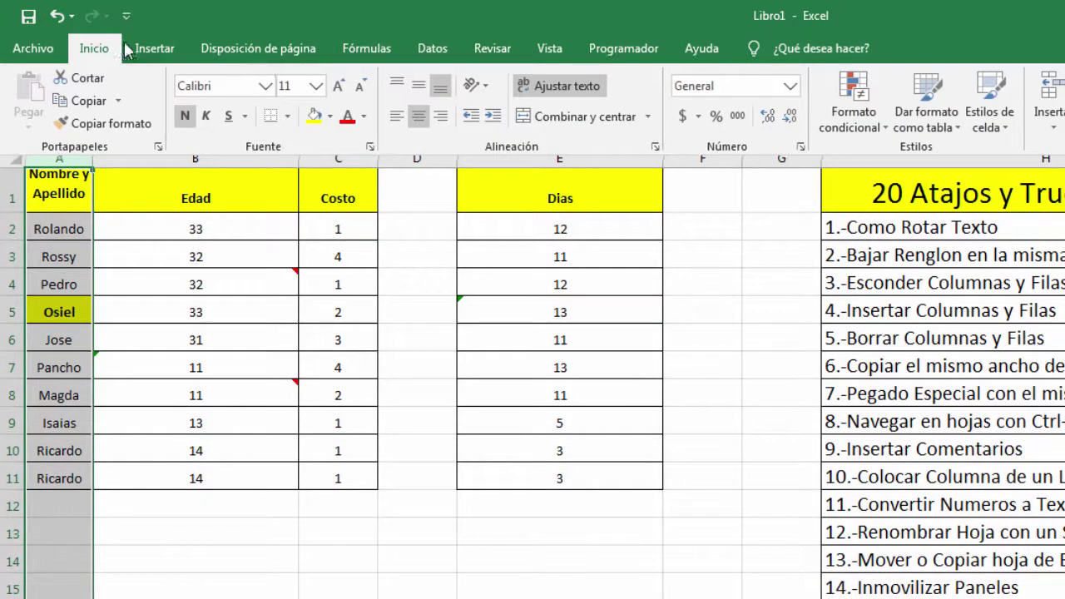
click(852, 125)
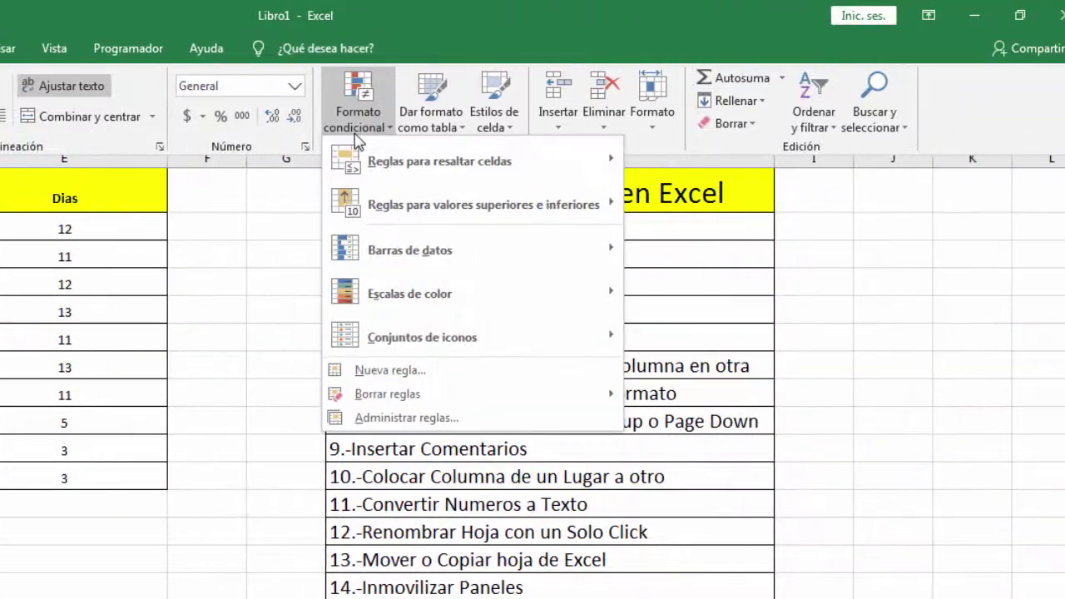
mouse_move(449, 174)
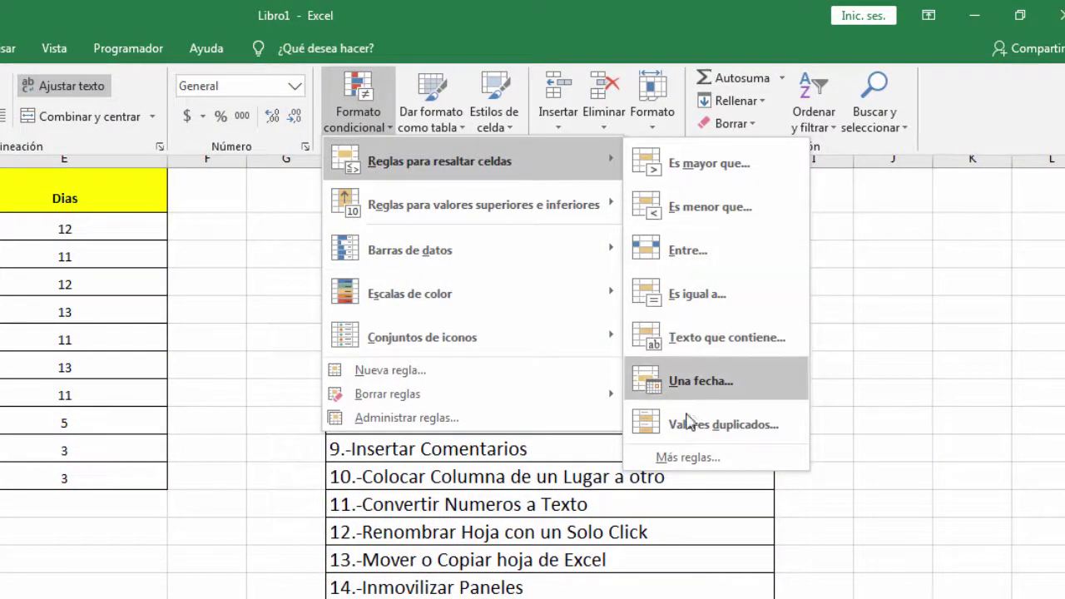
click(691, 425)
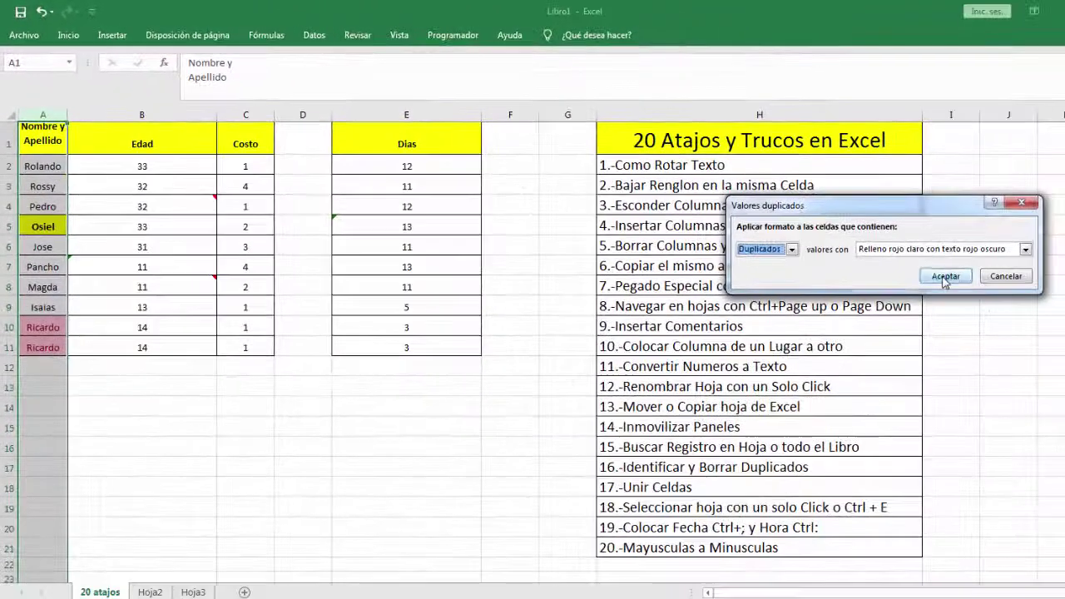
click(946, 277)
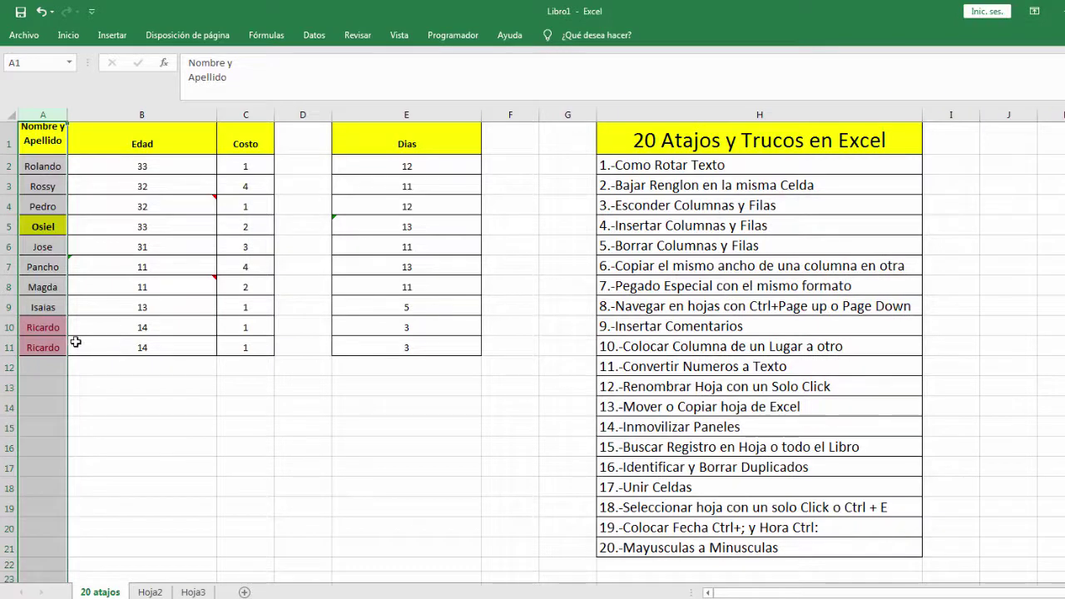
Step: Delete row 11, the repeated Ricardo row
drag(46, 330, 43, 350)
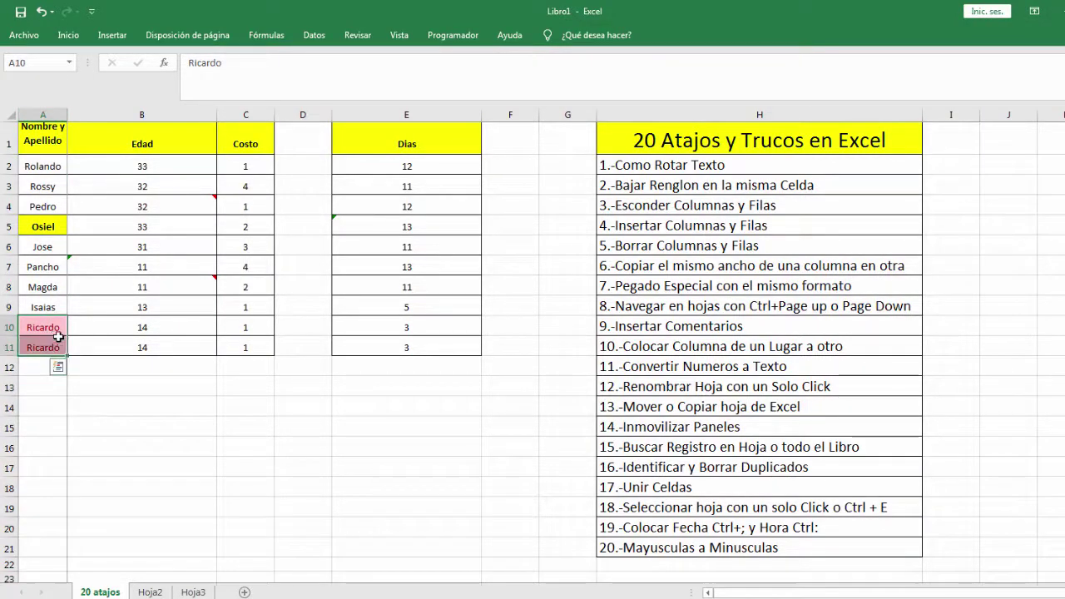
click(86, 333)
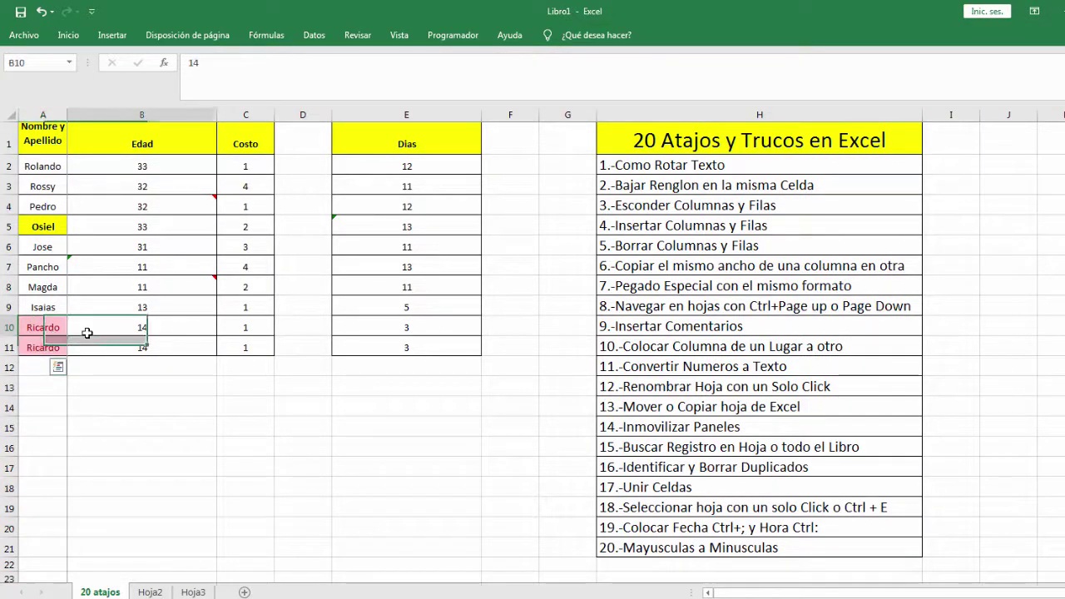
click(11, 347)
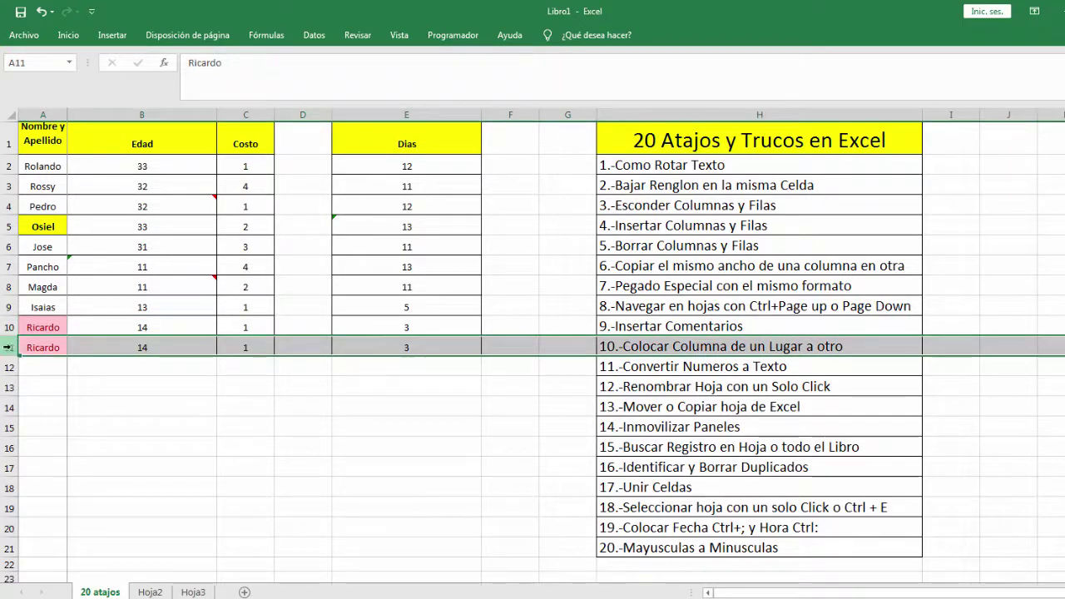
right_click(11, 347)
click(47, 469)
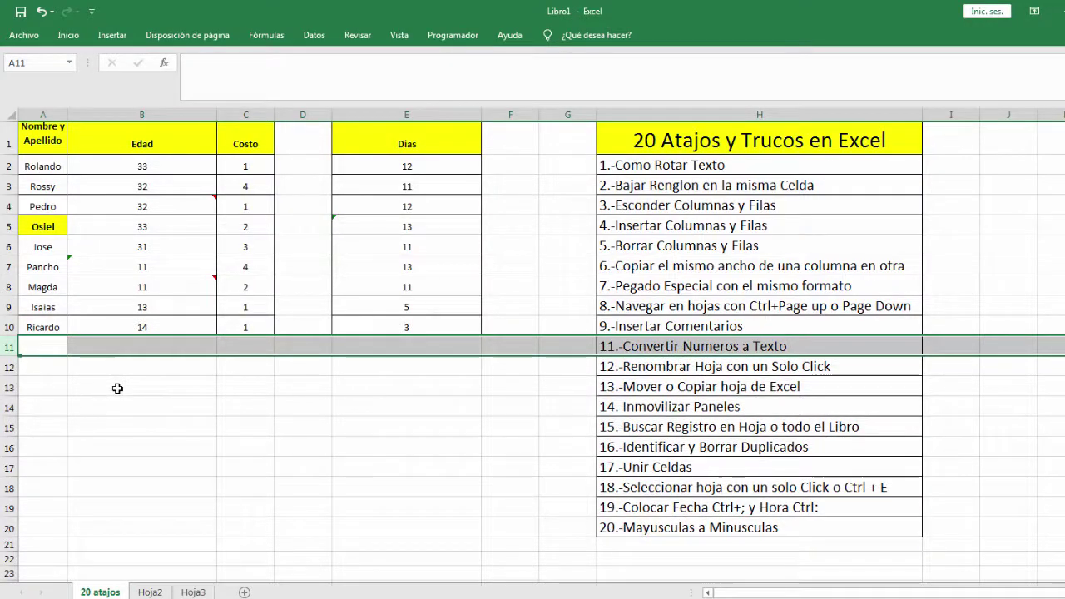
Step: Merge and center cells A10:A12 around Ricardo
click(250, 383)
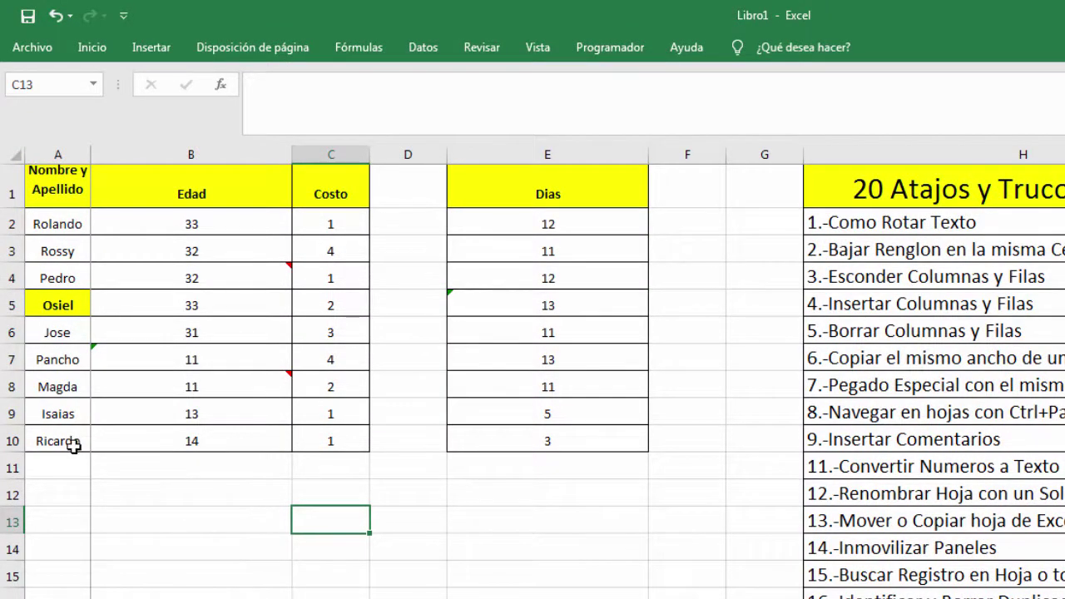
drag(41, 445, 46, 492)
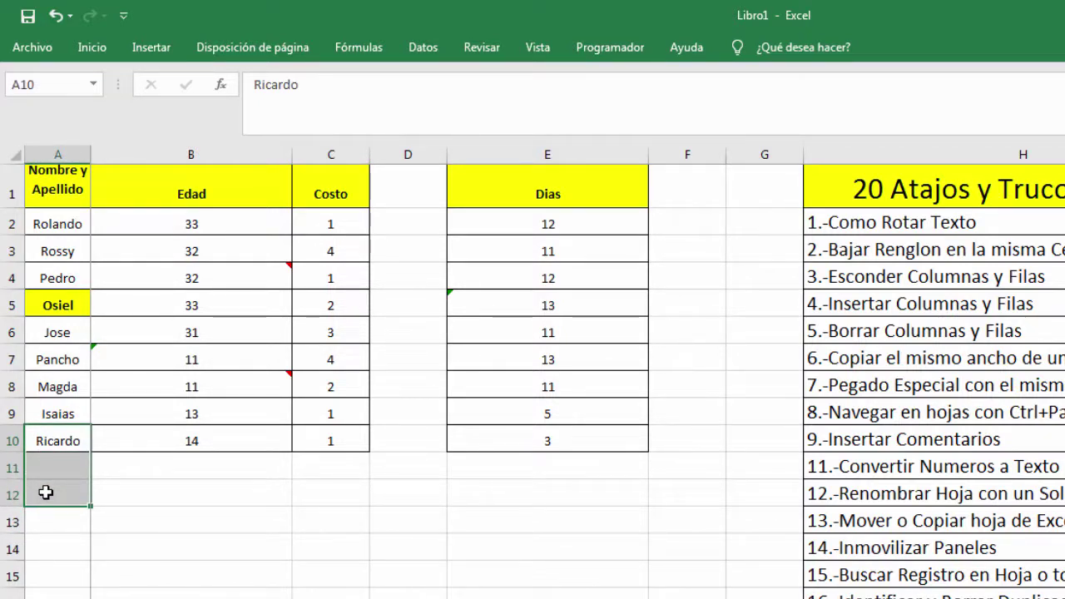
drag(54, 441, 55, 492)
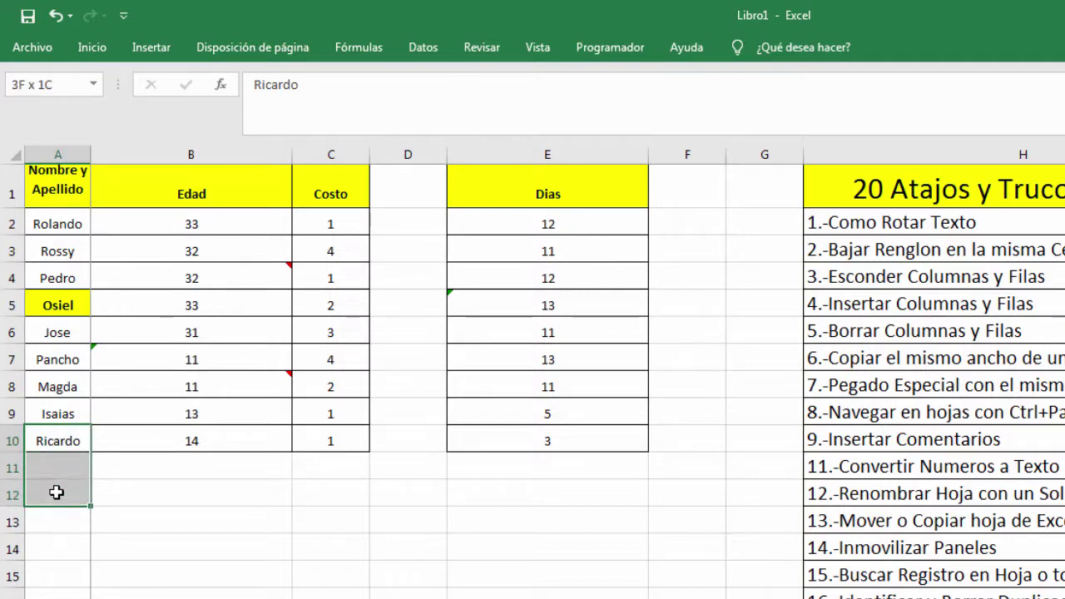
click(94, 50)
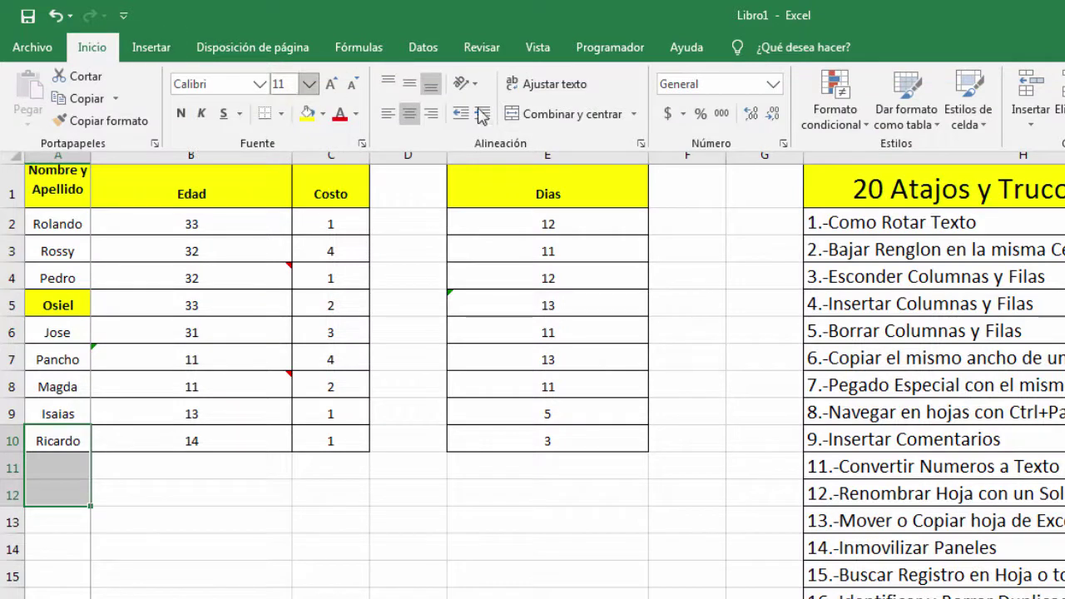
click(605, 117)
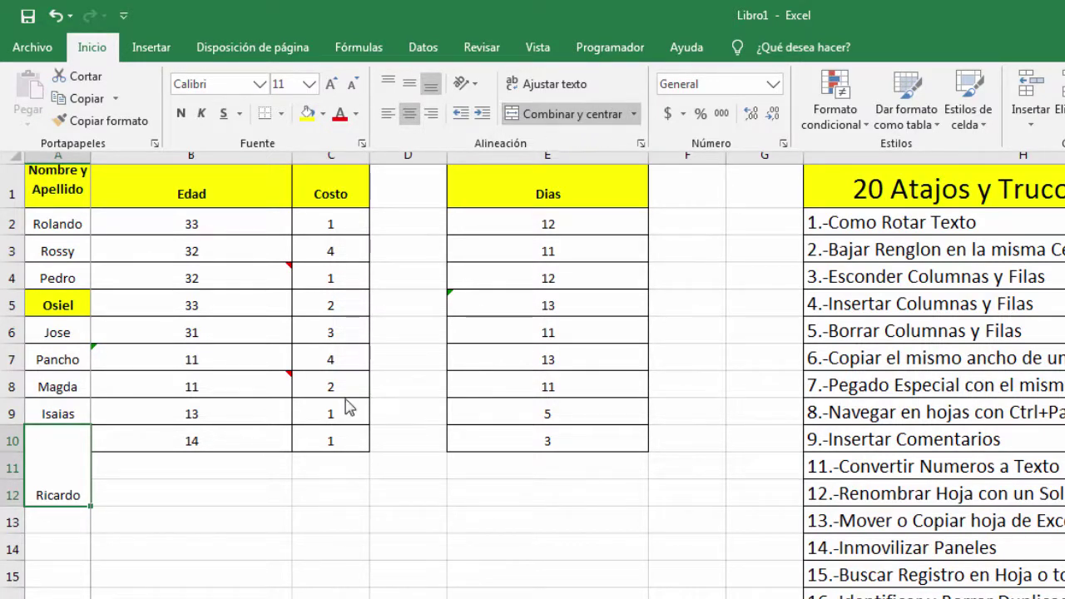
click(62, 453)
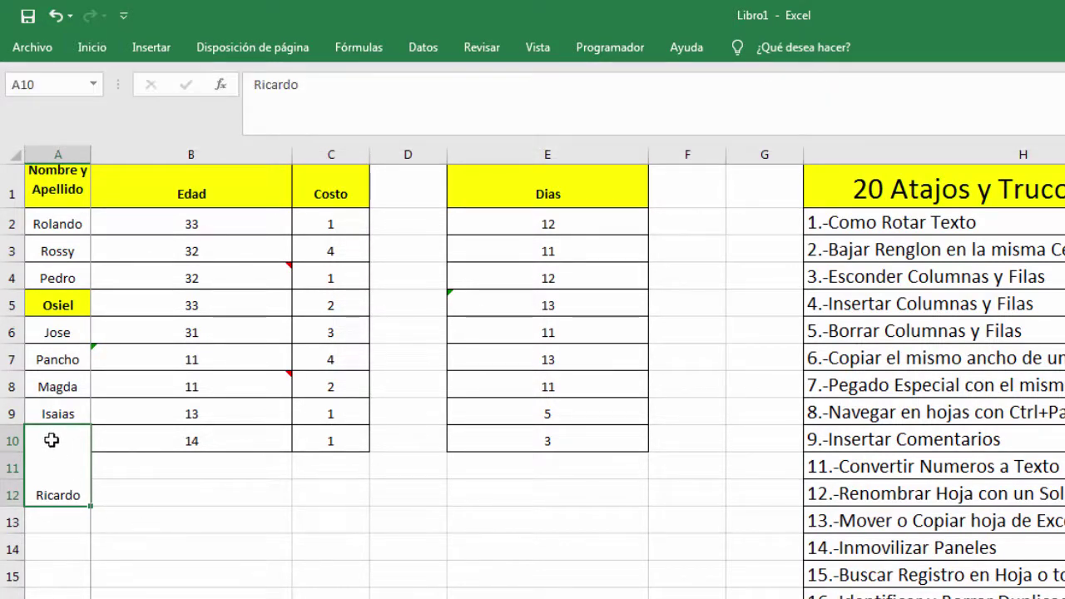
Step: Unmerge the Ricardo cell so A10, A11 and A12 are separate cells again
click(167, 492)
click(54, 444)
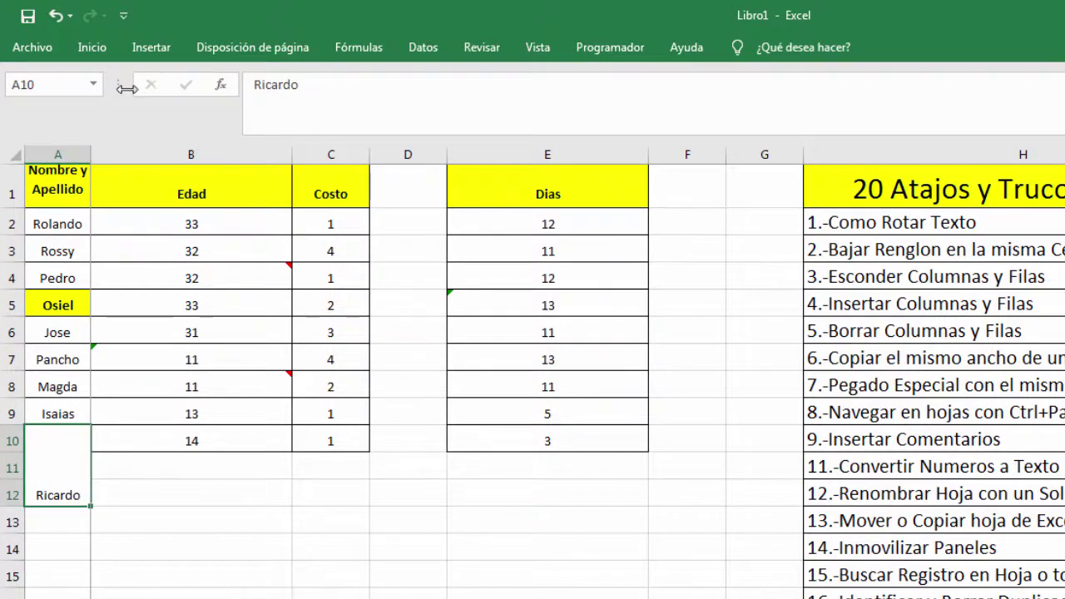
click(94, 54)
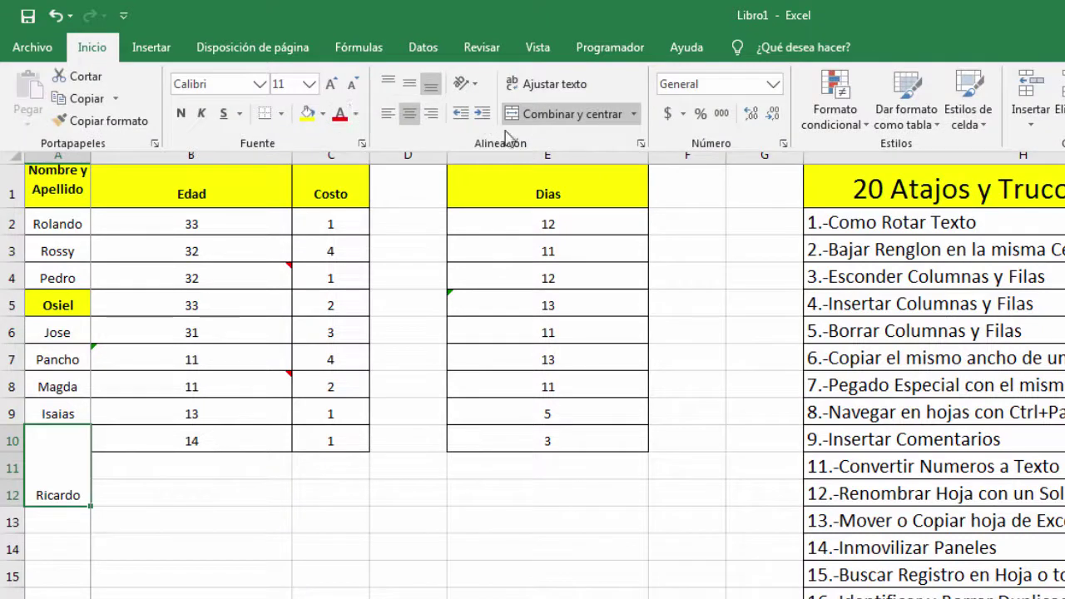
click(539, 116)
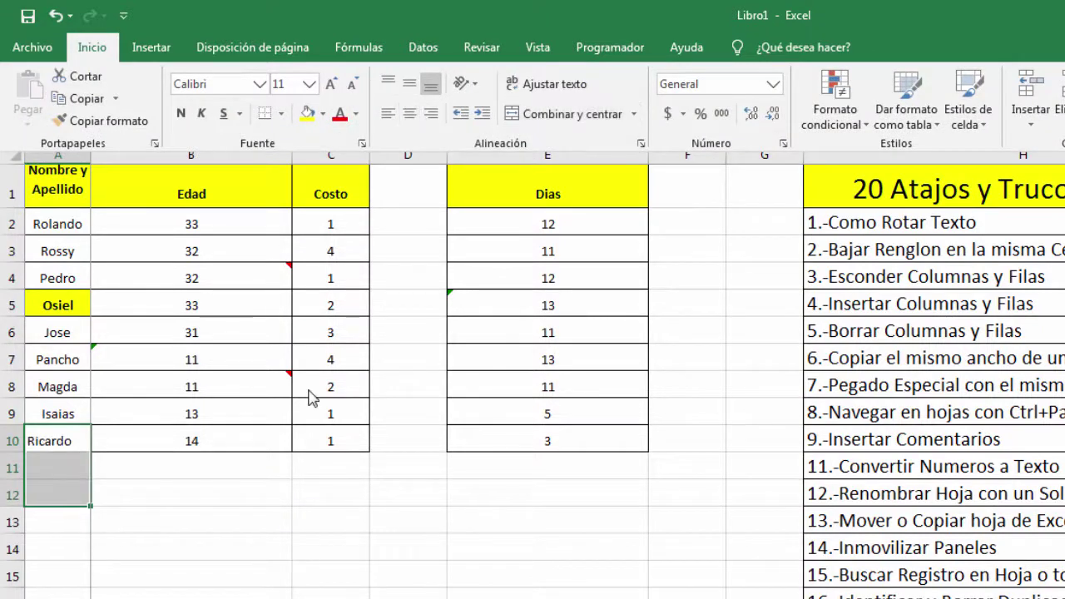
click(52, 442)
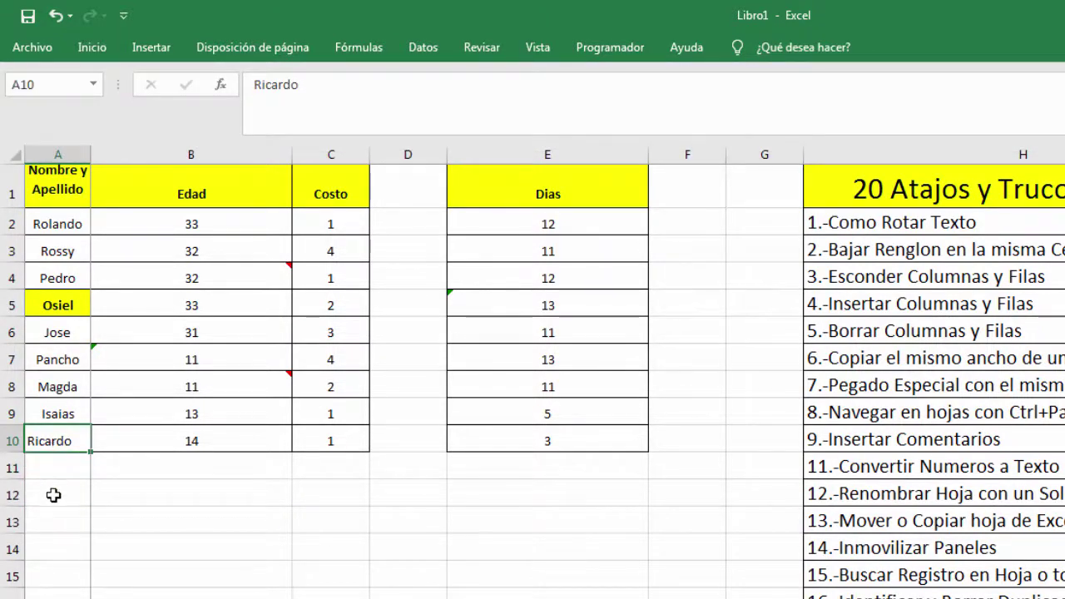
drag(53, 494, 64, 447)
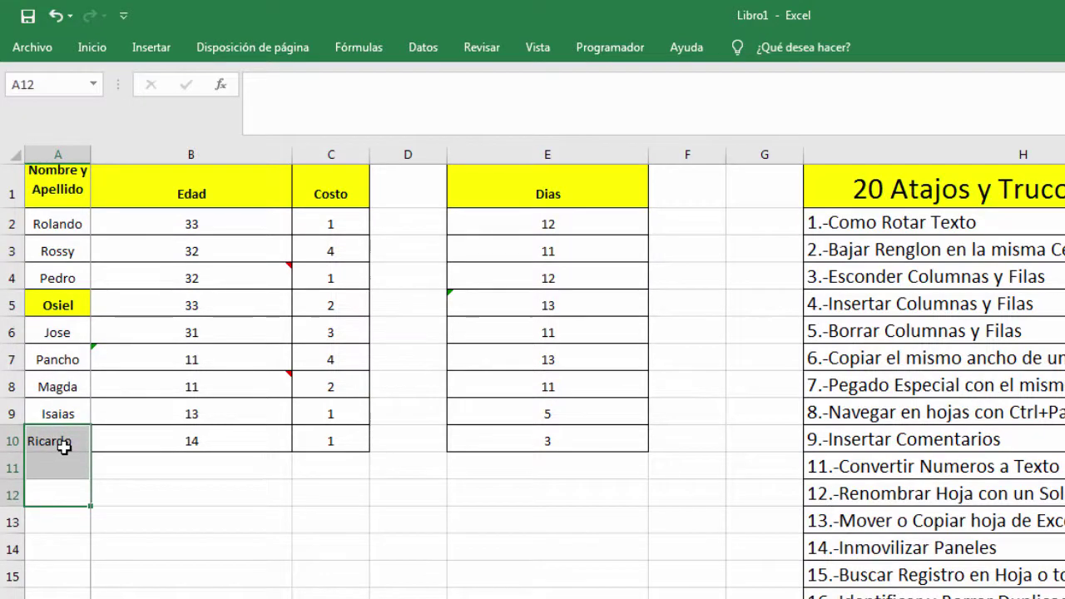
click(485, 490)
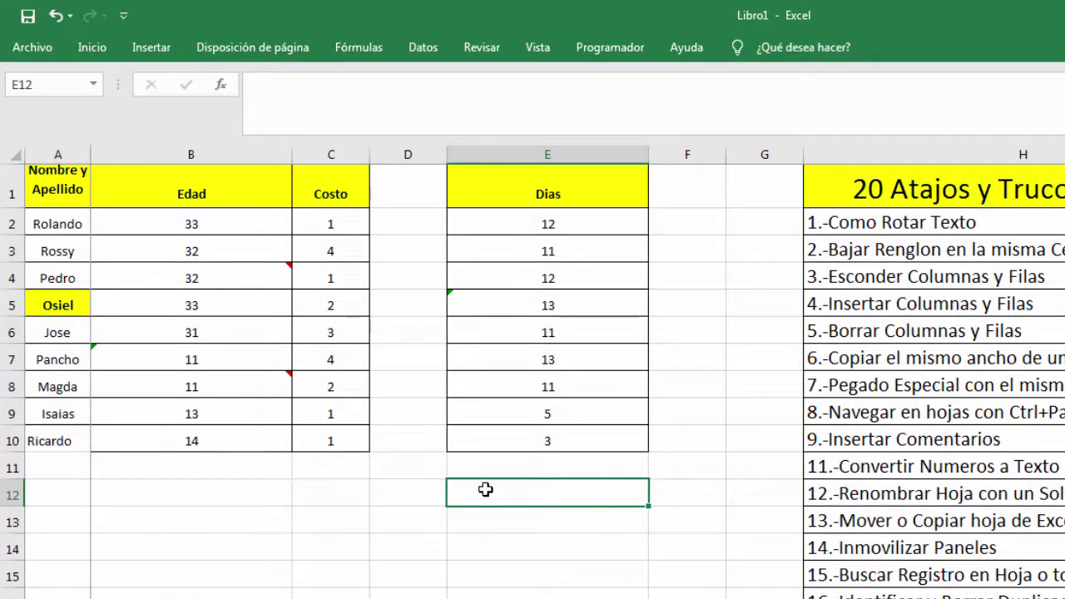
click(313, 366)
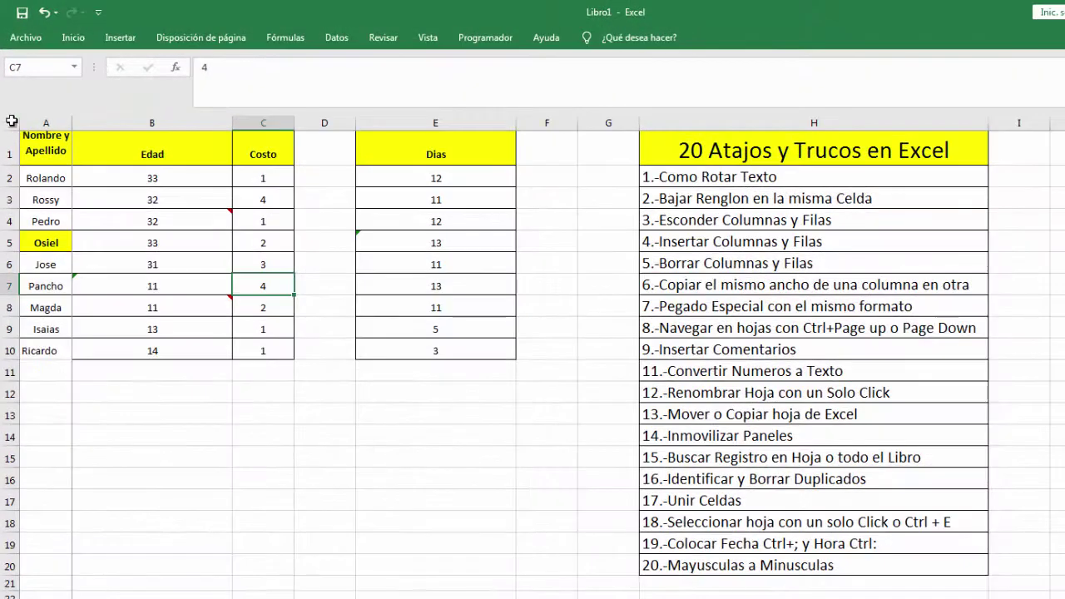
click(11, 121)
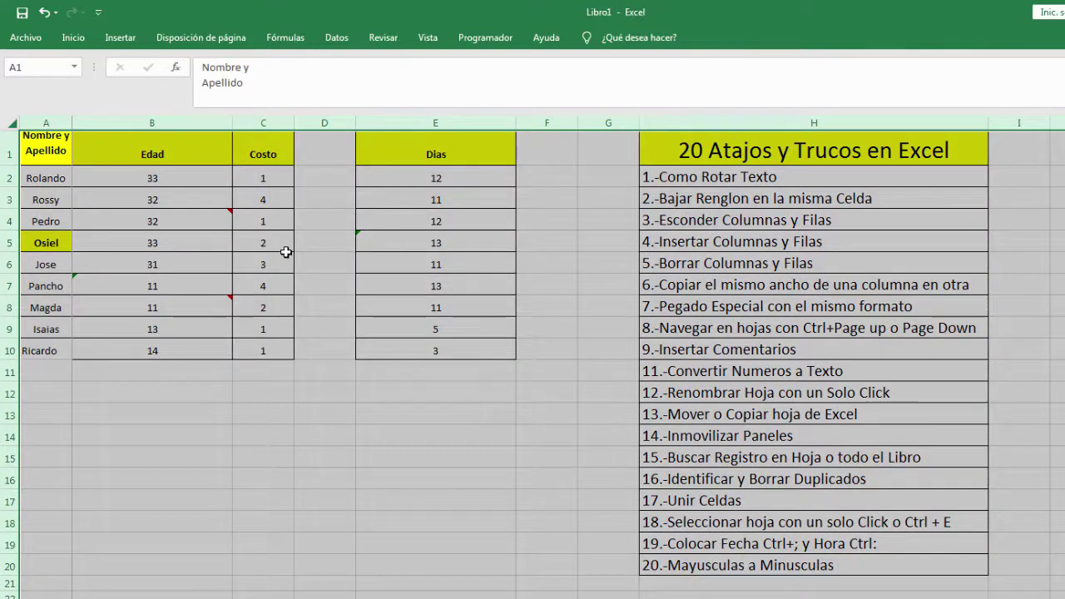
click(224, 418)
click(195, 382)
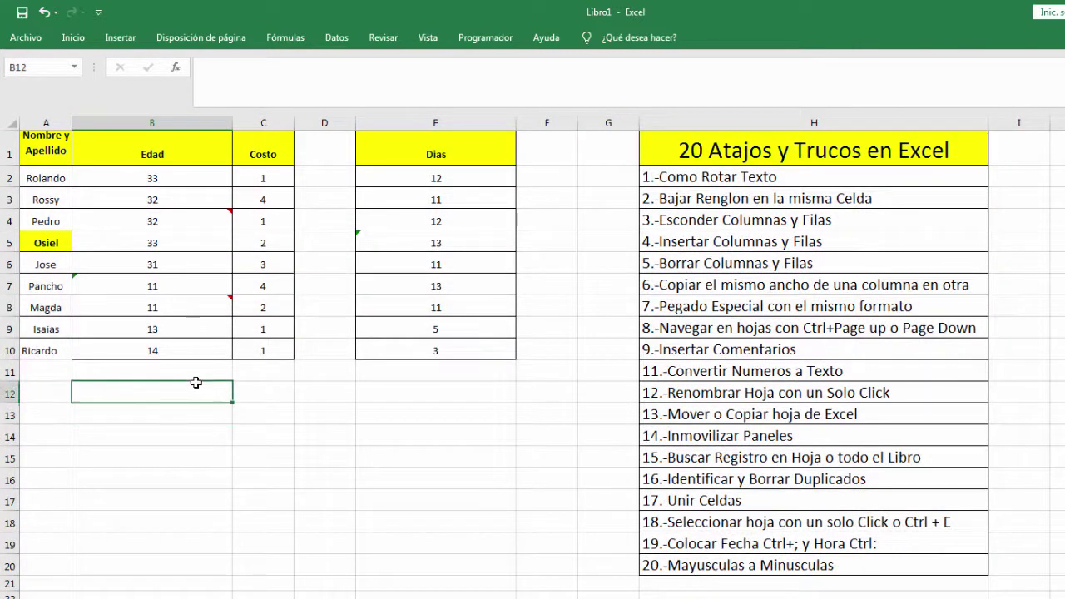
key(ctrl+a)
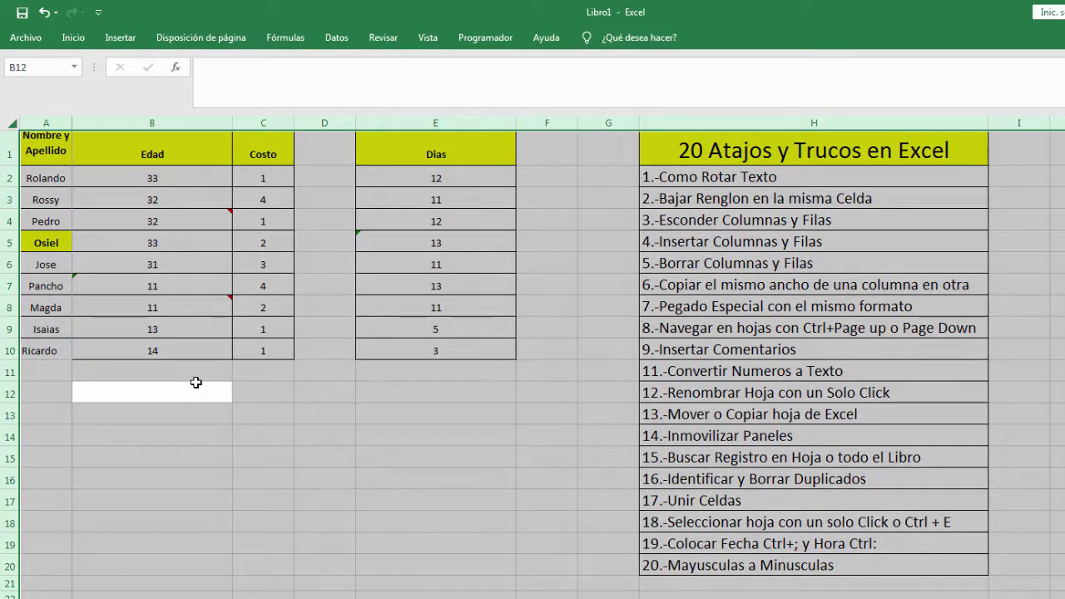
click(227, 333)
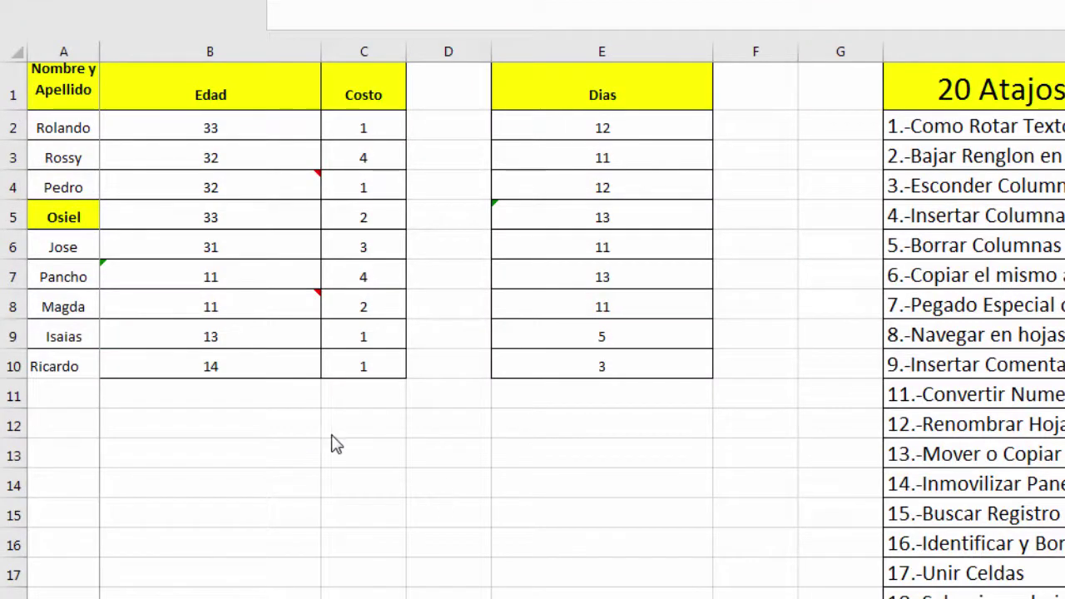
Step: Enter =hoy() in B14 to show today's date
click(242, 480)
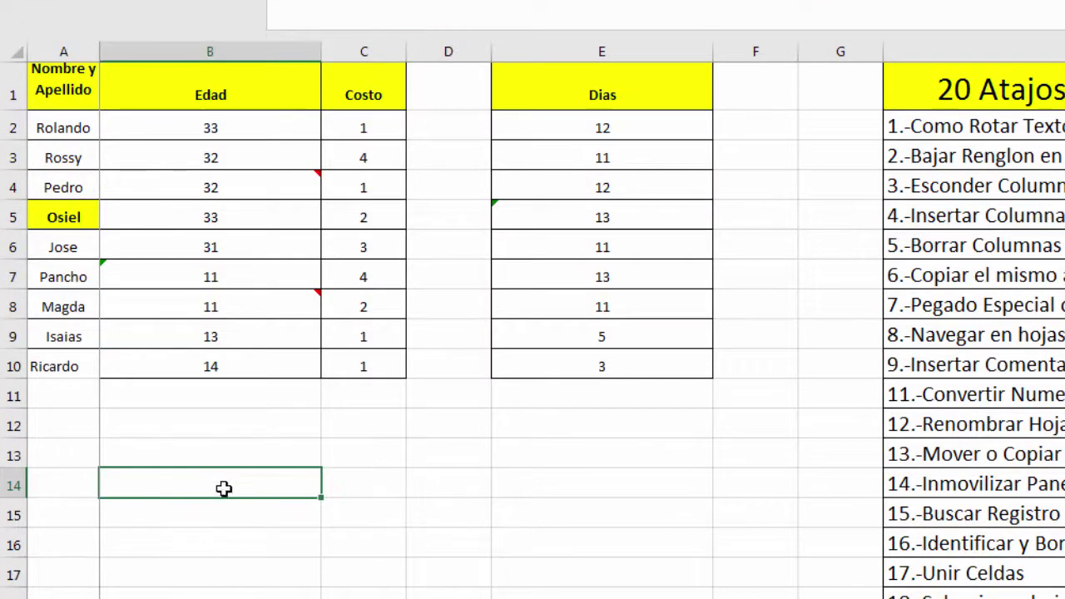
text(=)
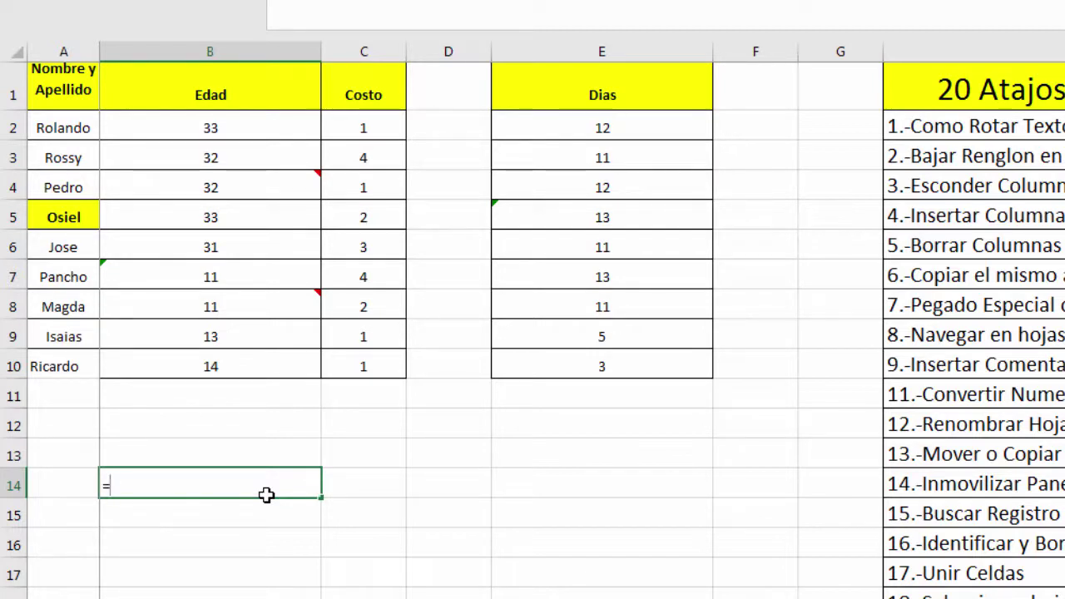
text(hoy())
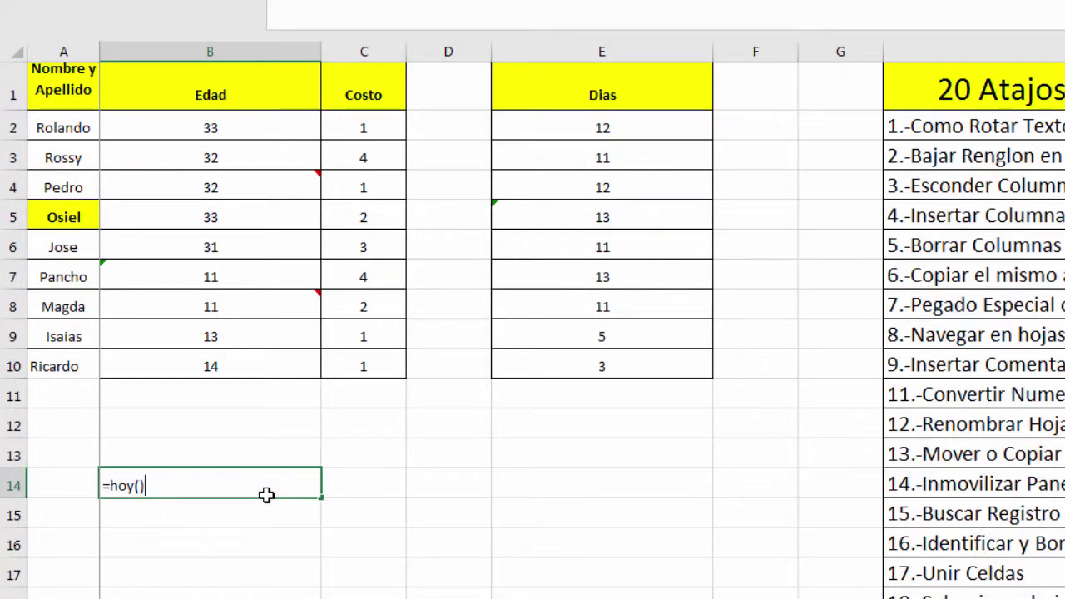
key(Return)
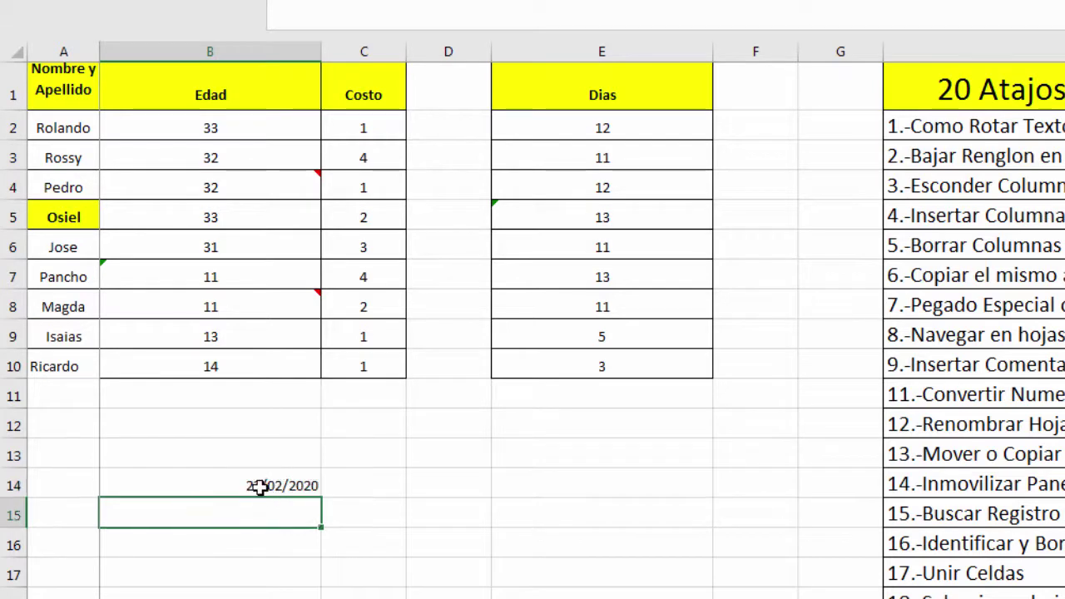
click(260, 487)
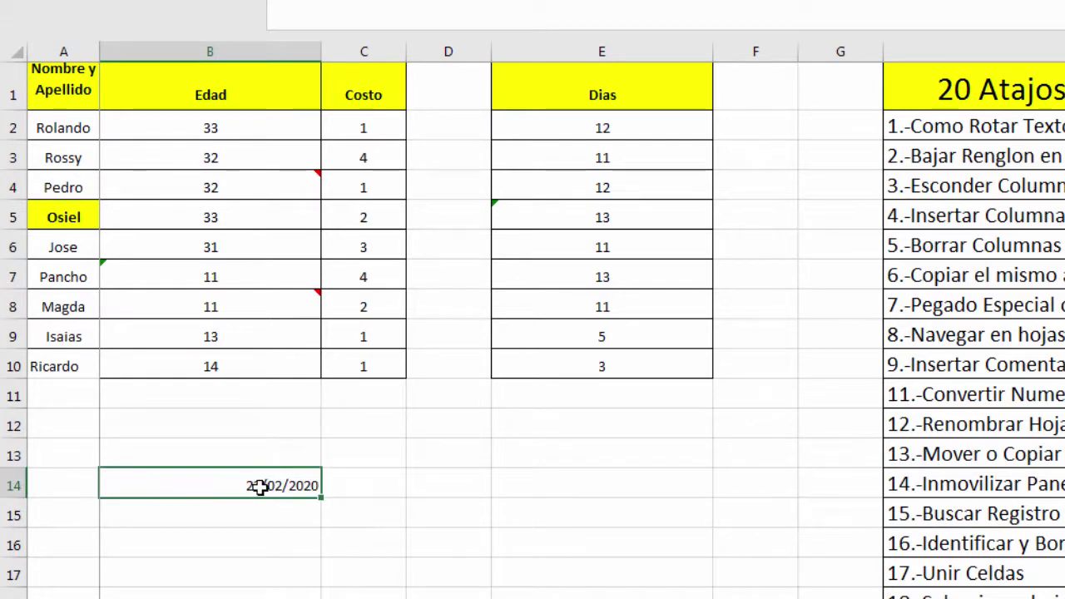
Step: Enter =ahora() in B16, correcting the mistyped =hora() after the error message
click(252, 546)
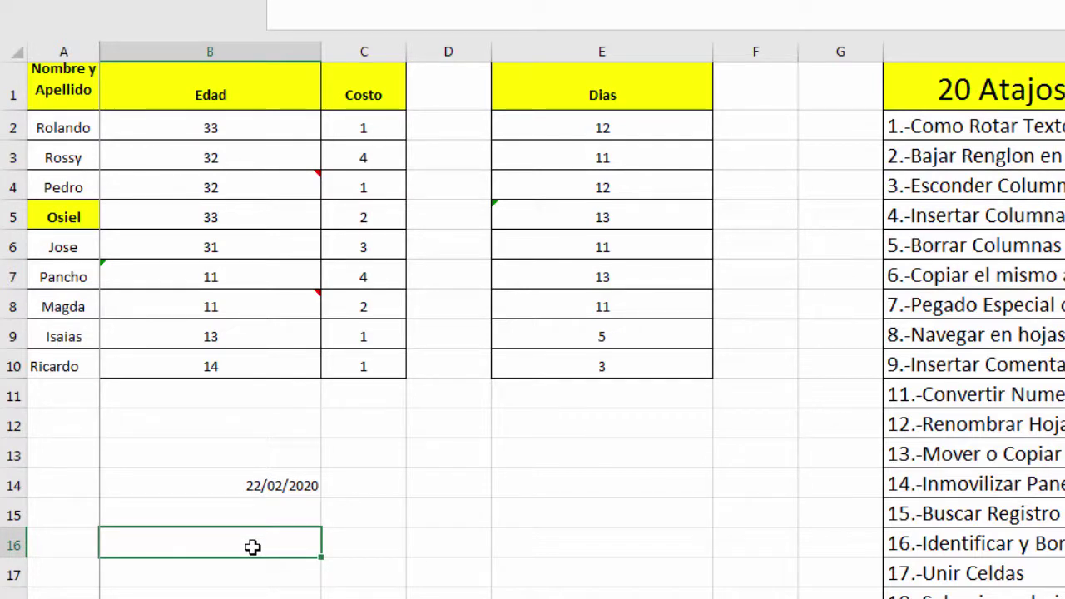
text(=h)
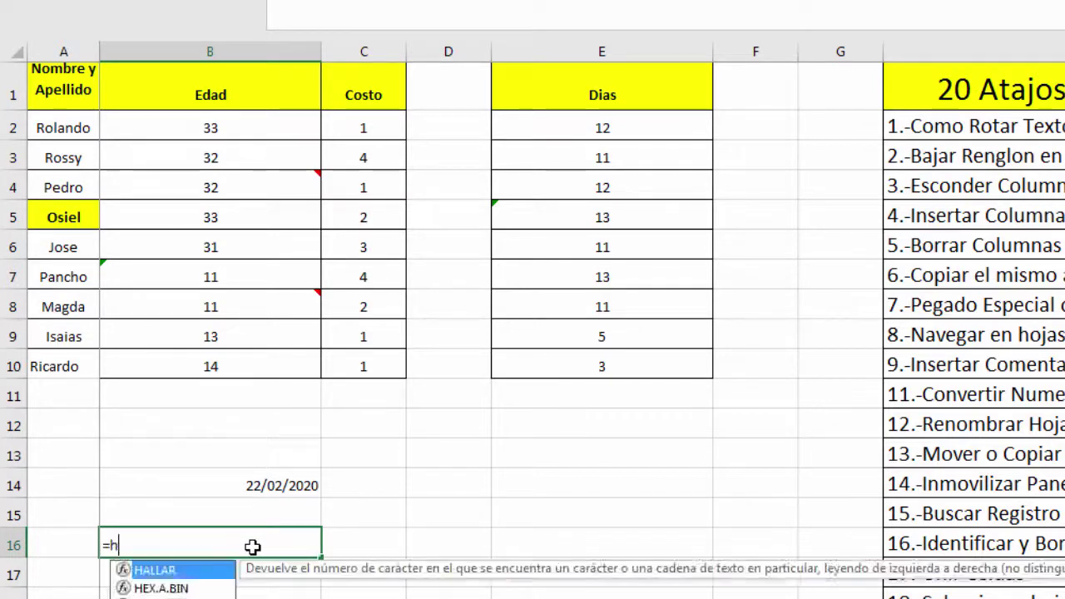
text(oras)
key(BackSpace)
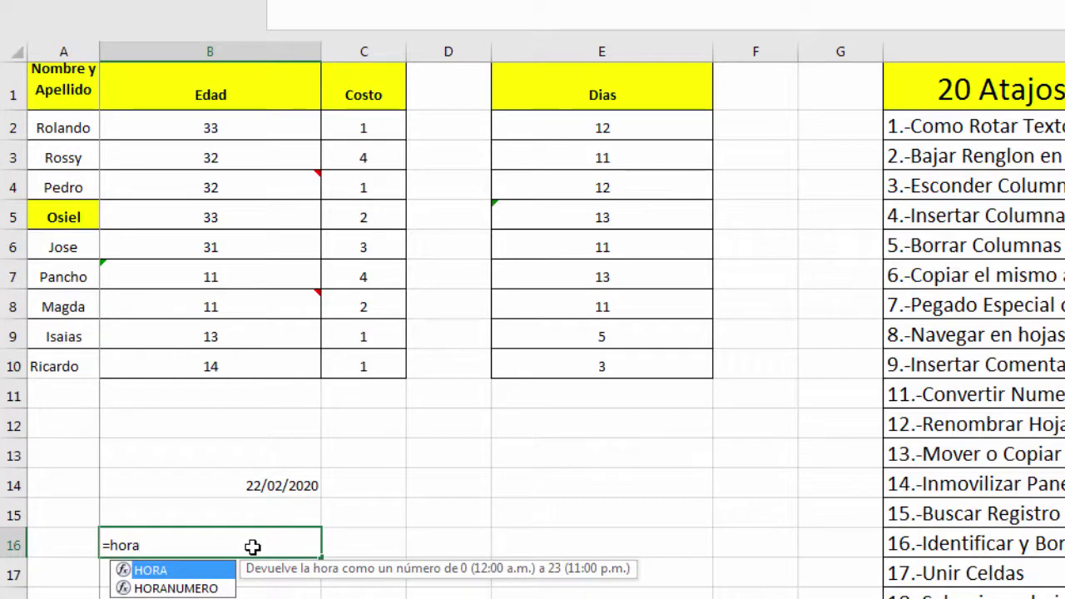
text(())
key(Return)
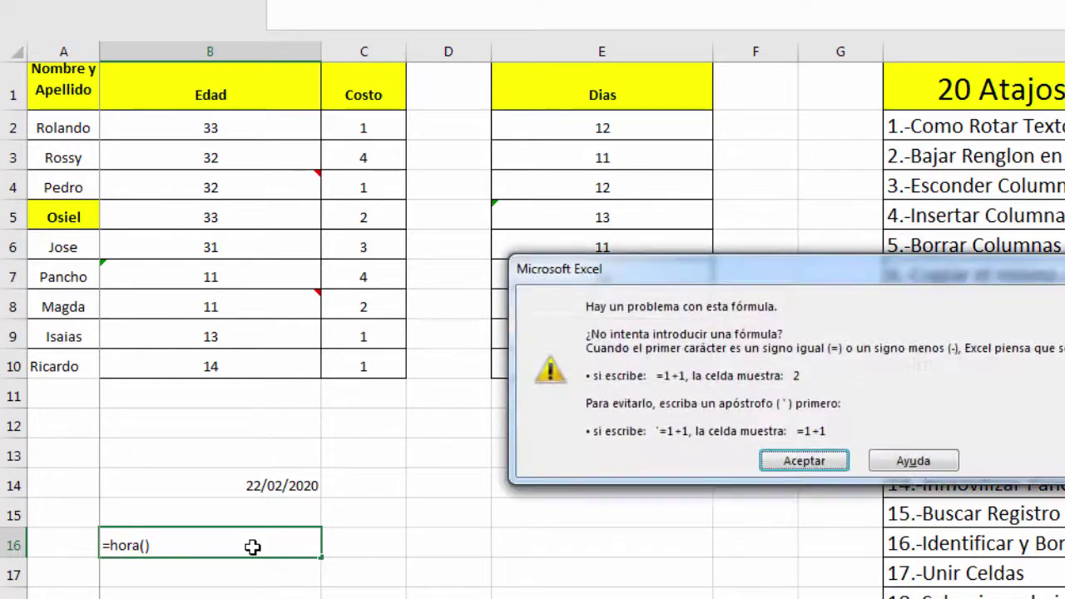
click(765, 460)
key(Left)
key(Left)
key(Left)
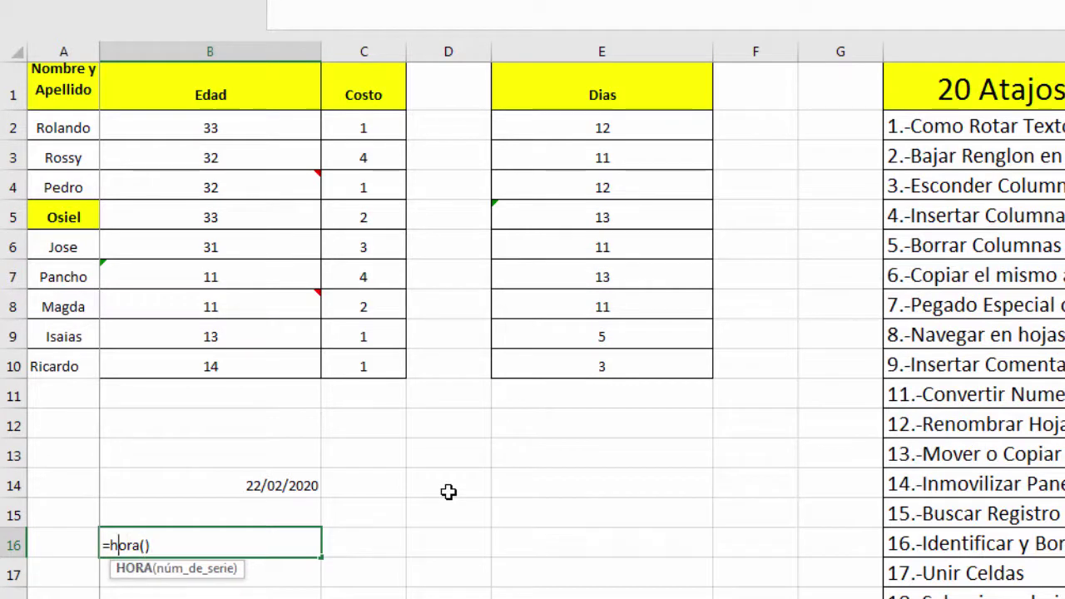
text(a)
key(Return)
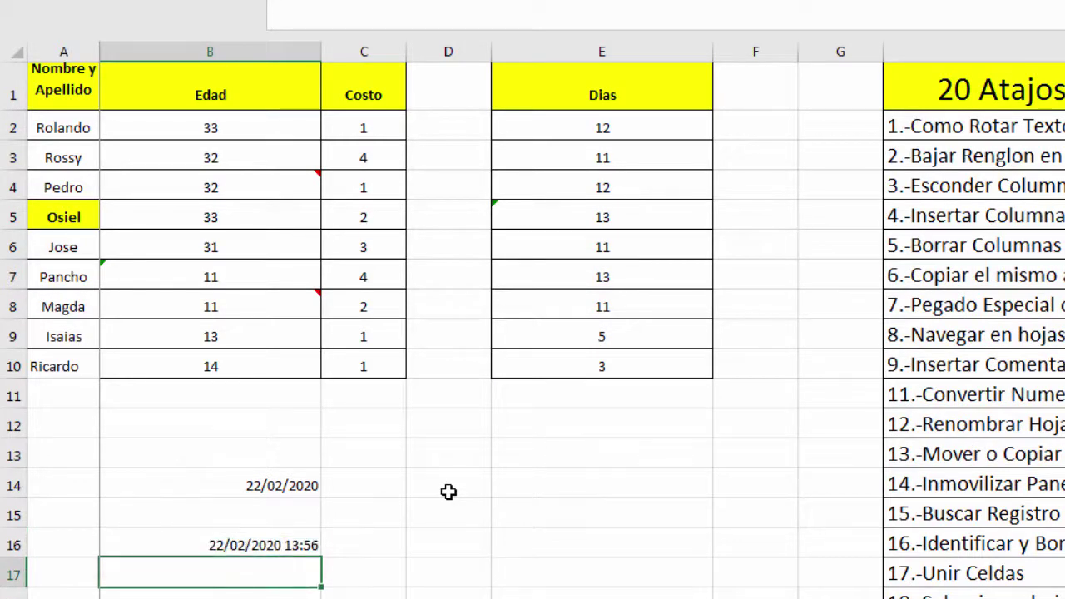
click(257, 542)
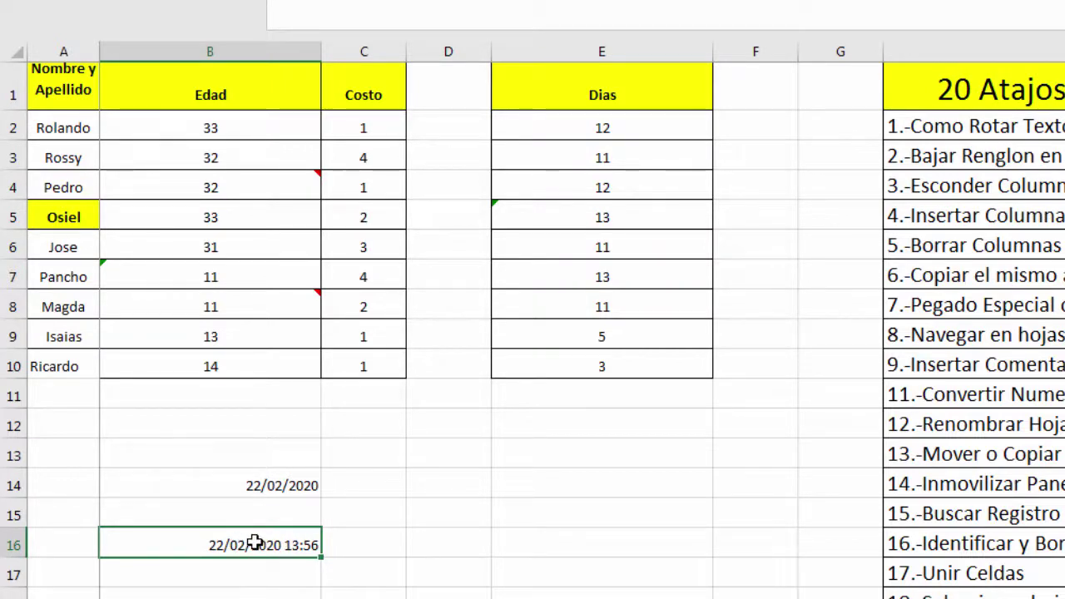
Step: Append AM/PM to B16's custom dd/mm/aaaa hh:mm format so it shows 01:56 p. m
right_click(256, 549)
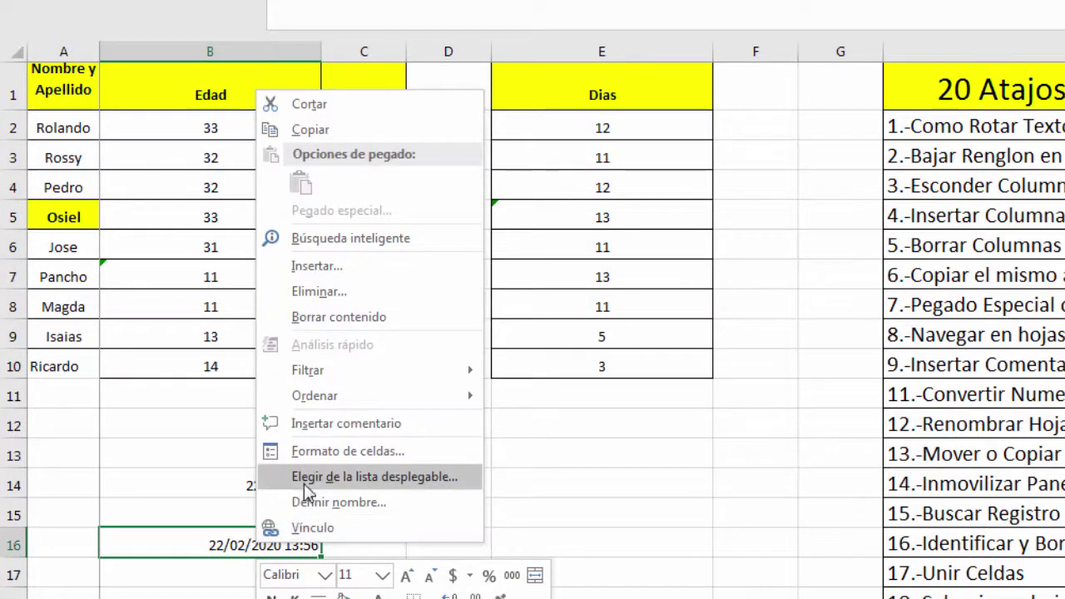
click(319, 455)
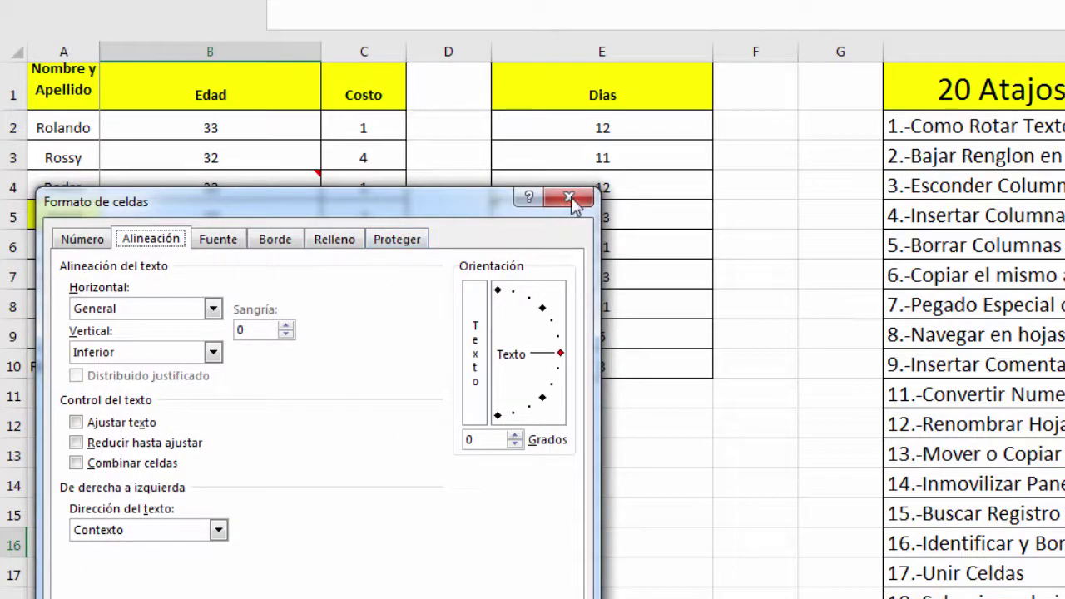
click(84, 241)
drag(187, 201, 580, 134)
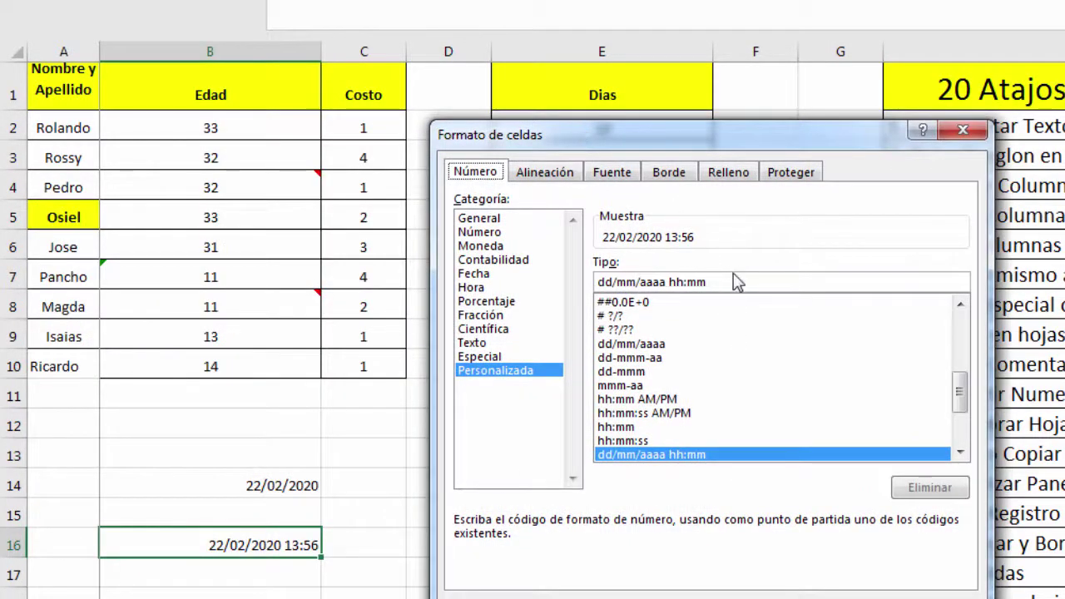
click(732, 282)
text(AM/)
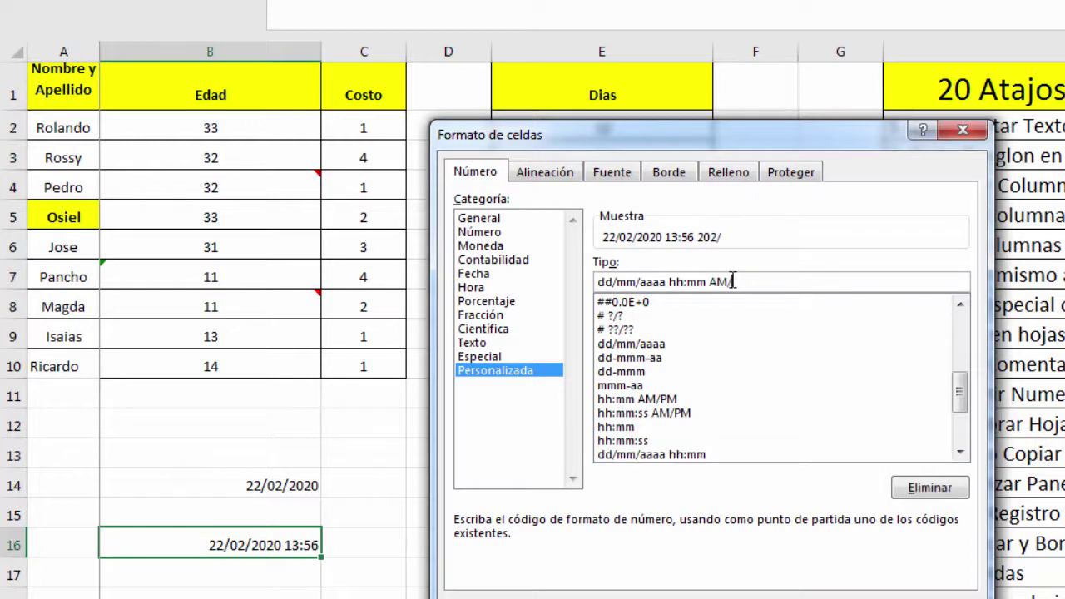
text(PM)
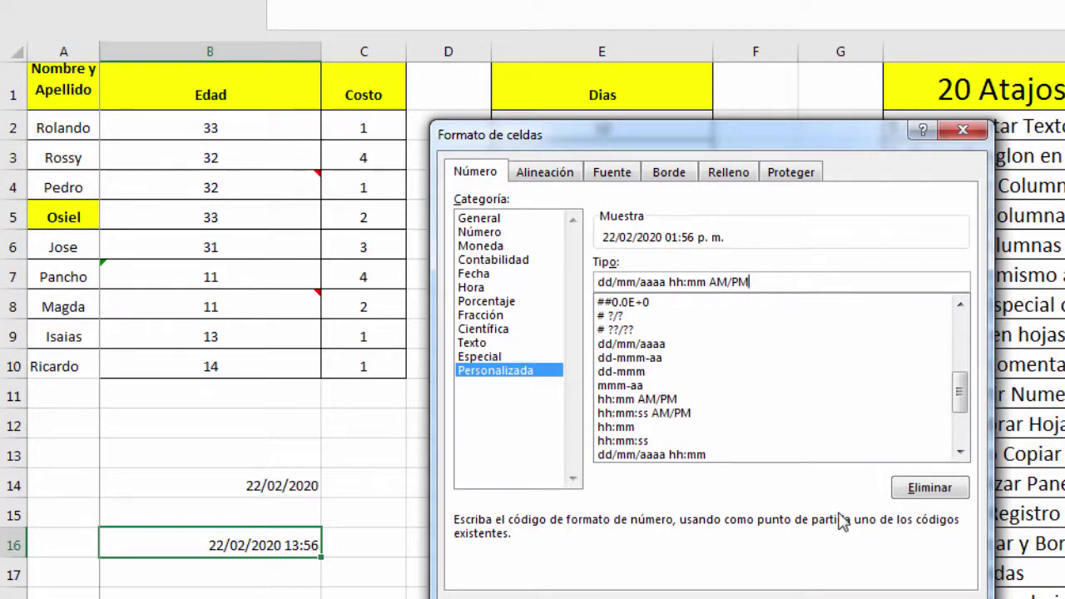
key(Return)
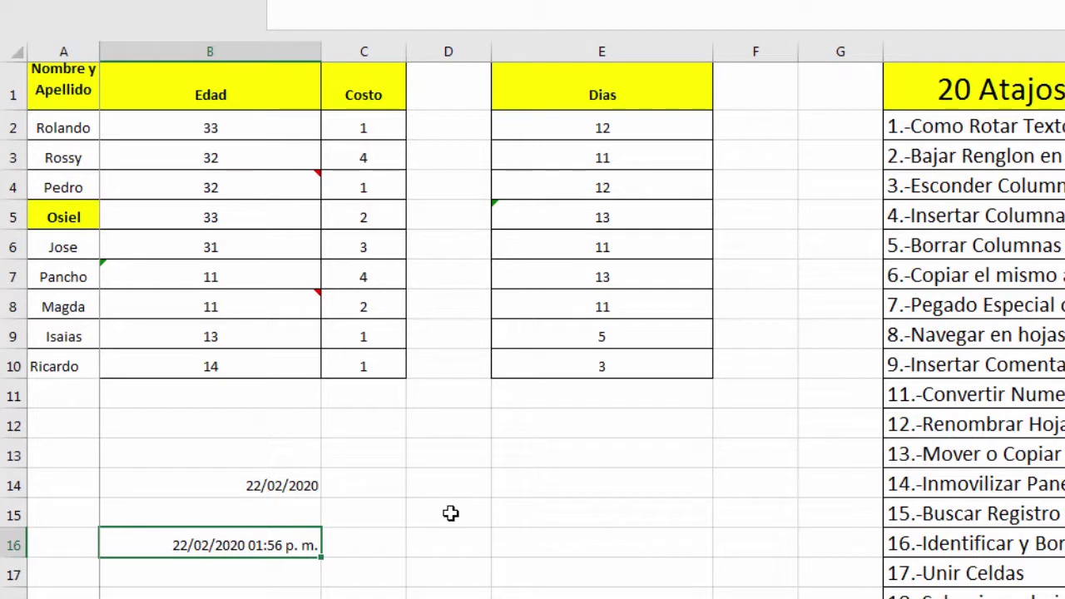
click(147, 398)
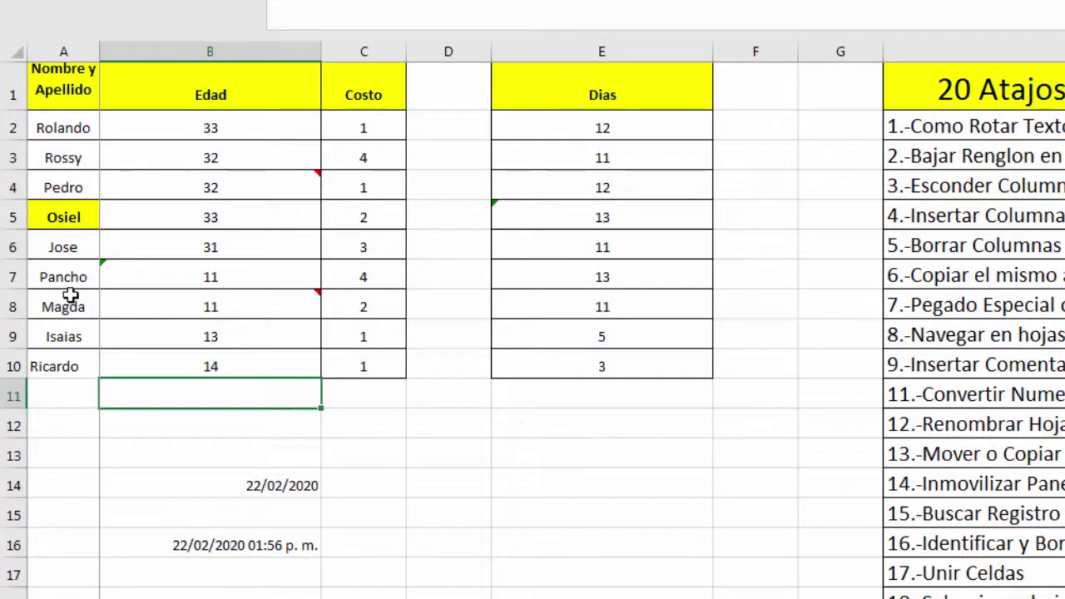
Step: Enter =Mayus(A9) in B11 to uppercase the A9 name
drag(66, 301, 65, 339)
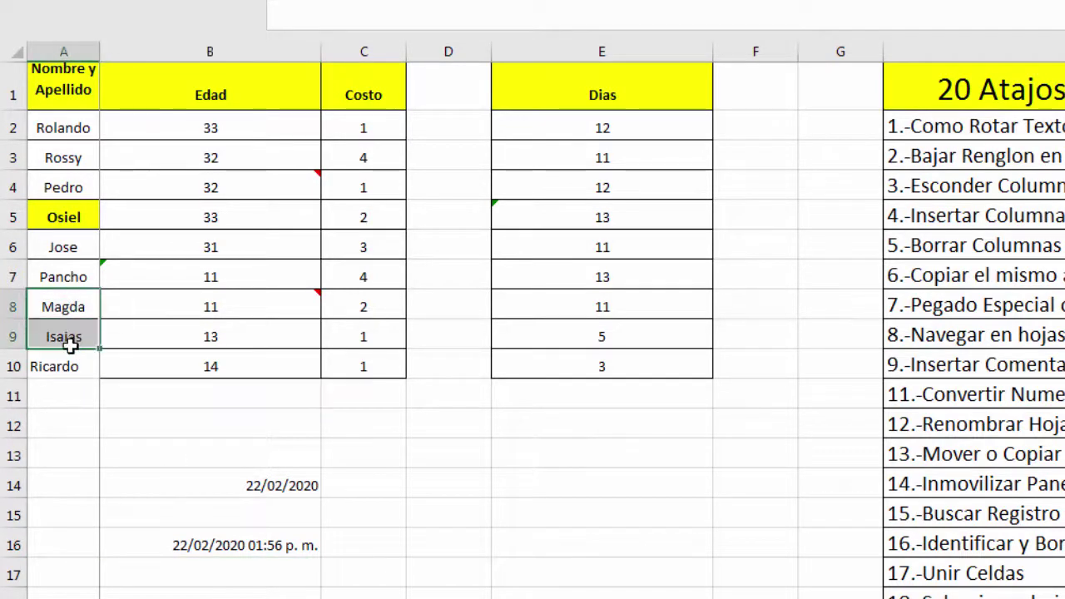
click(205, 398)
text(=)
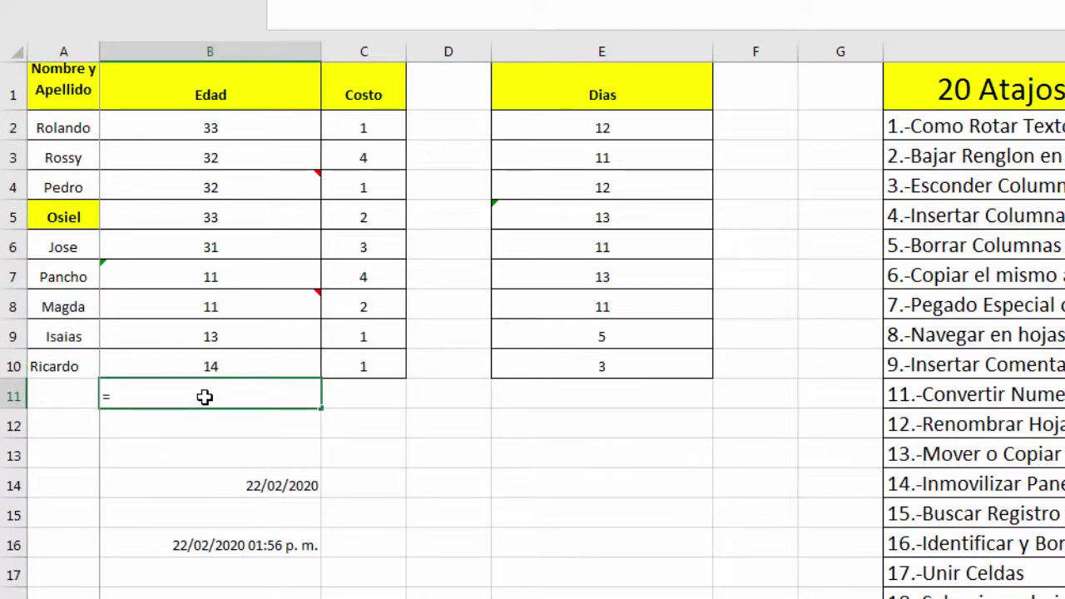
text(Ma)
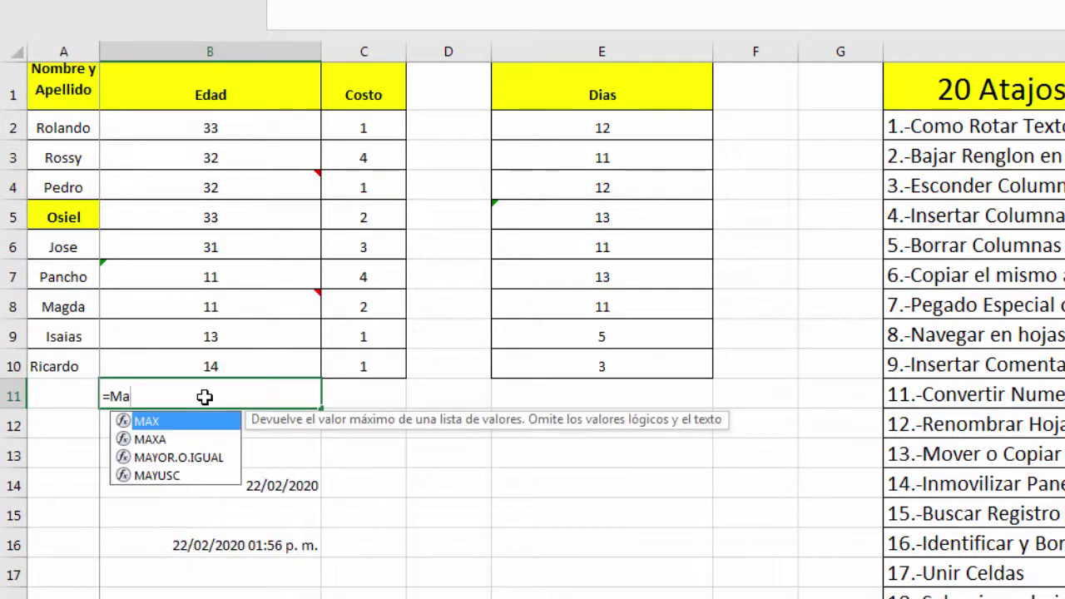
text(y)
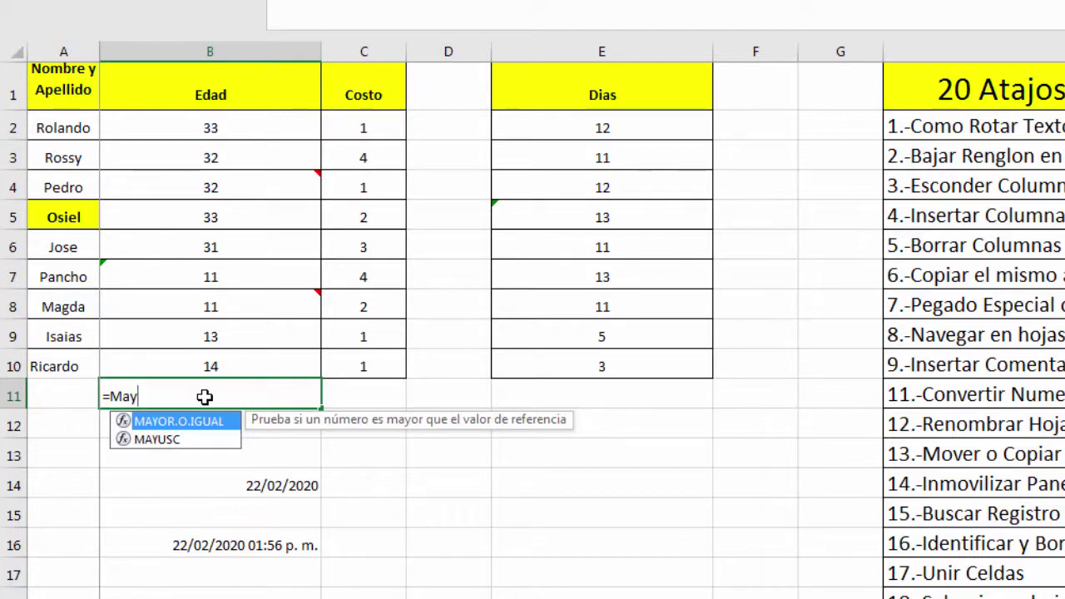
text(us)
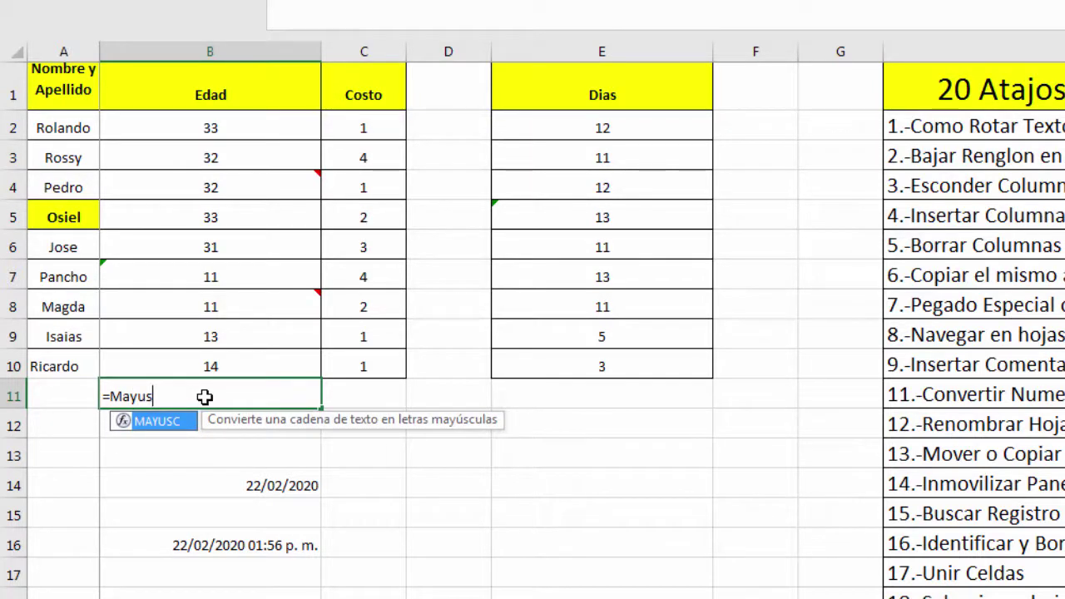
text(()
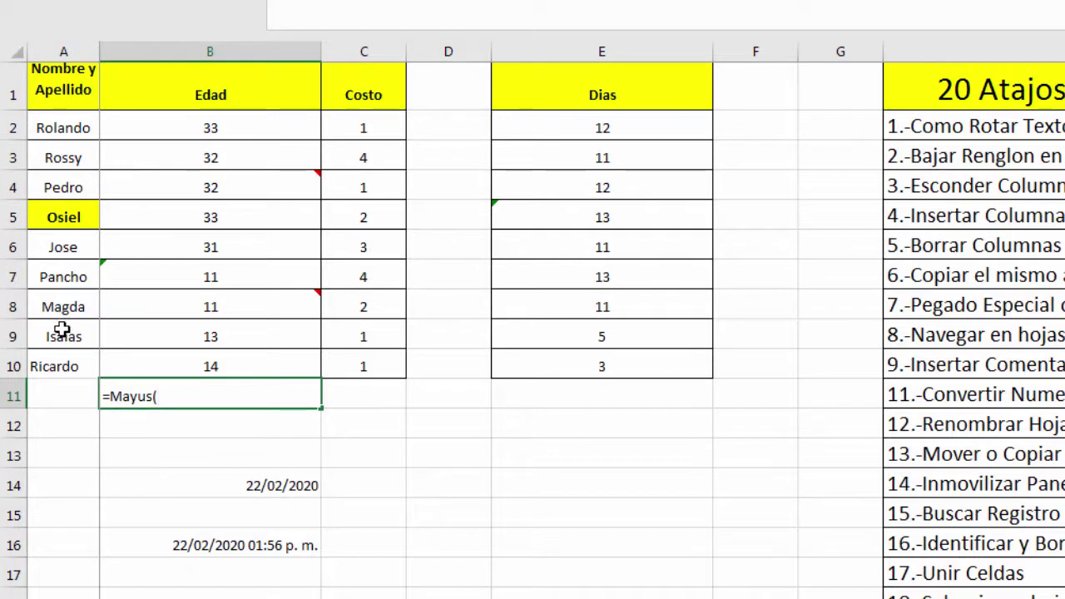
click(62, 330)
text())
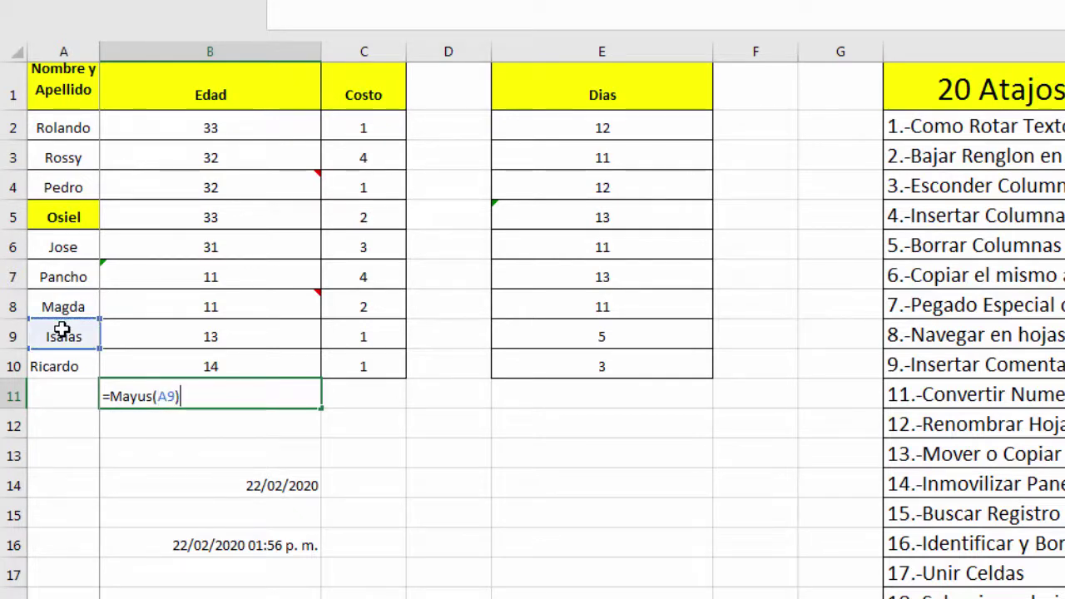
key(Return)
click(141, 387)
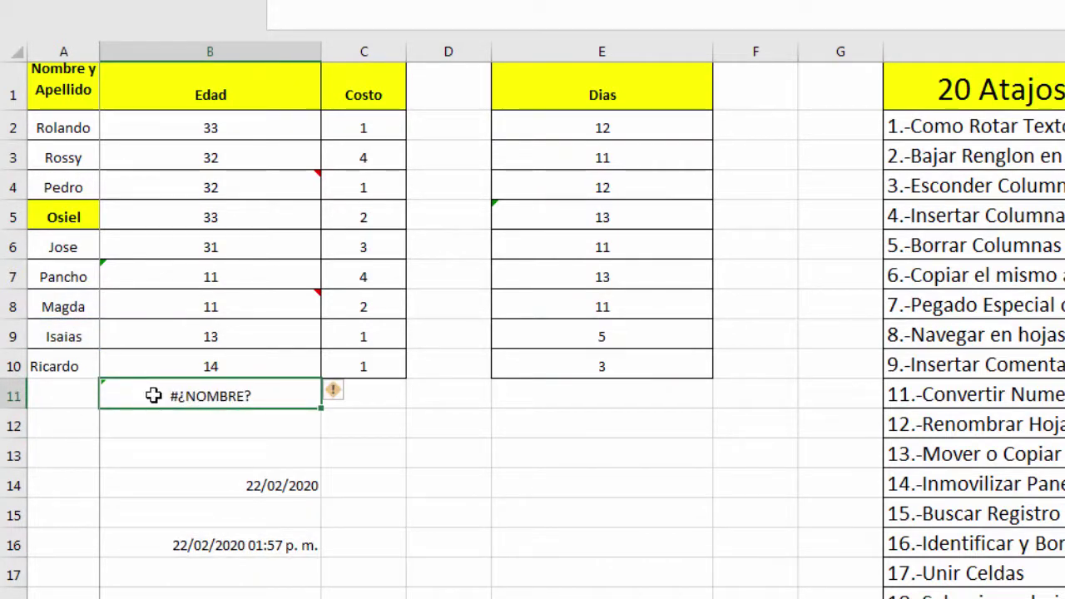
Step: Correct B11's function to MAYUSC so it shows ISAIAS instead of #¿NOMBRE?
double_click(156, 396)
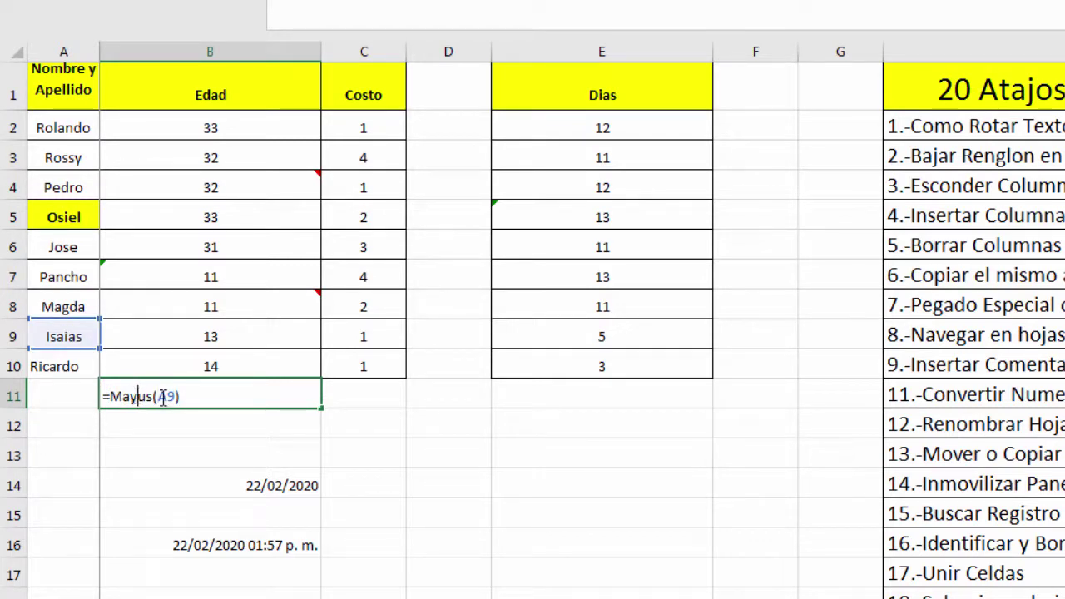
key(BackSpace)
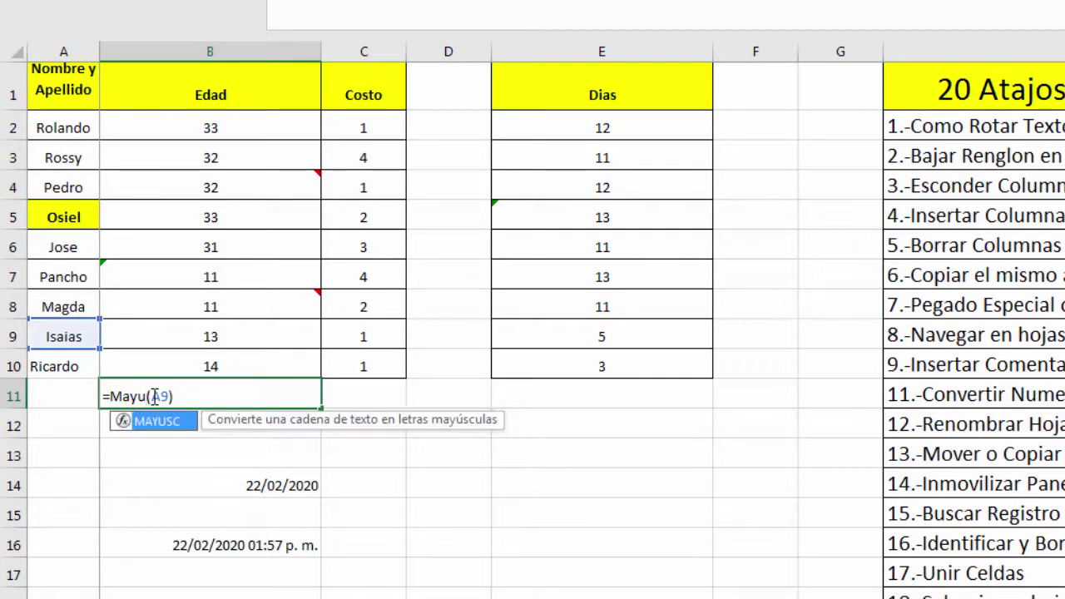
double_click(160, 423)
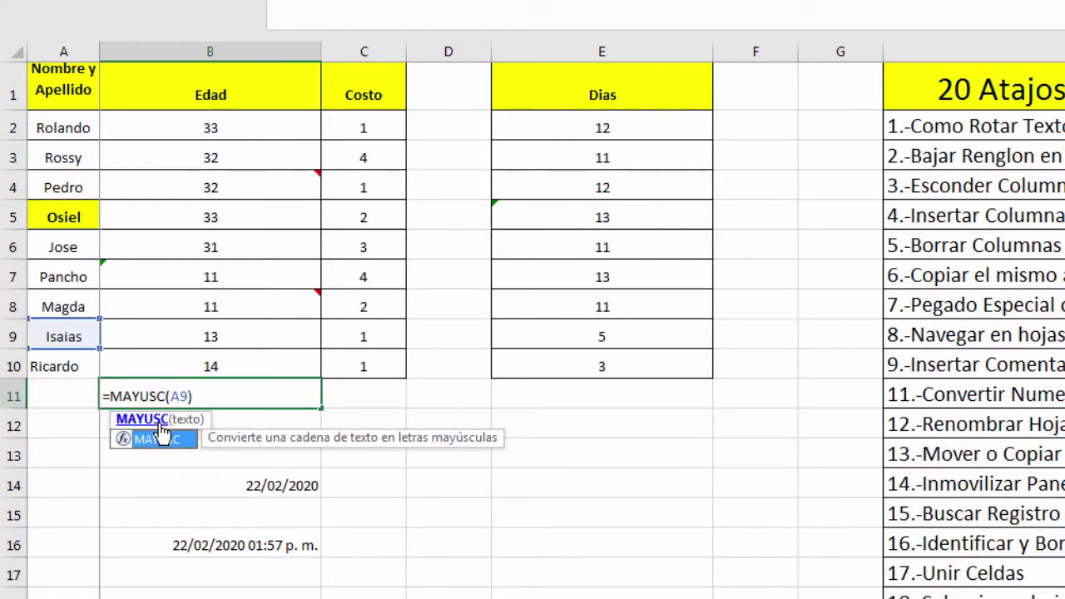
key(Return)
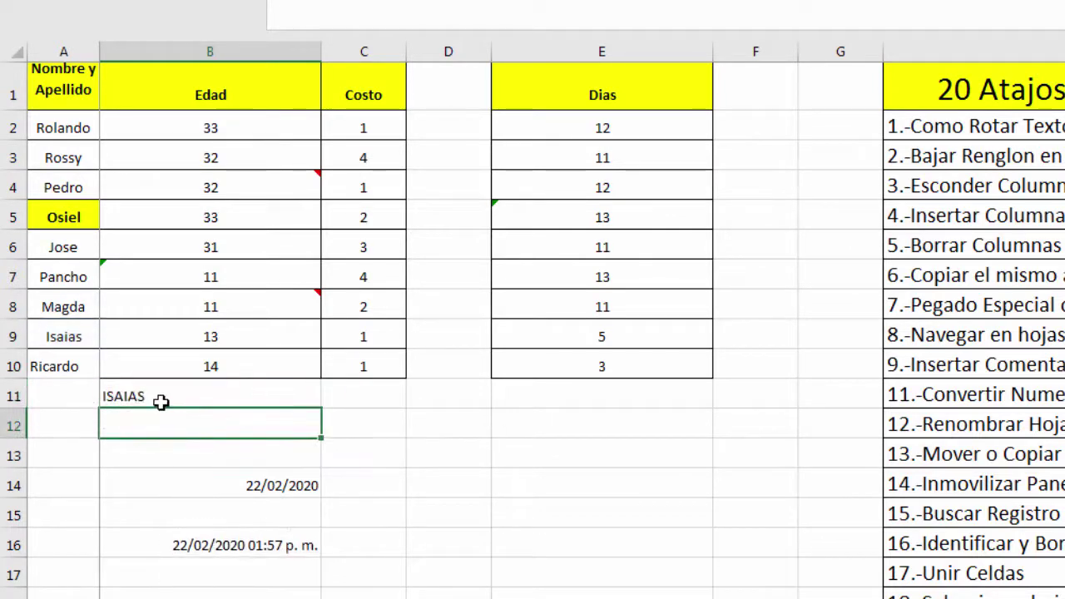
click(160, 400)
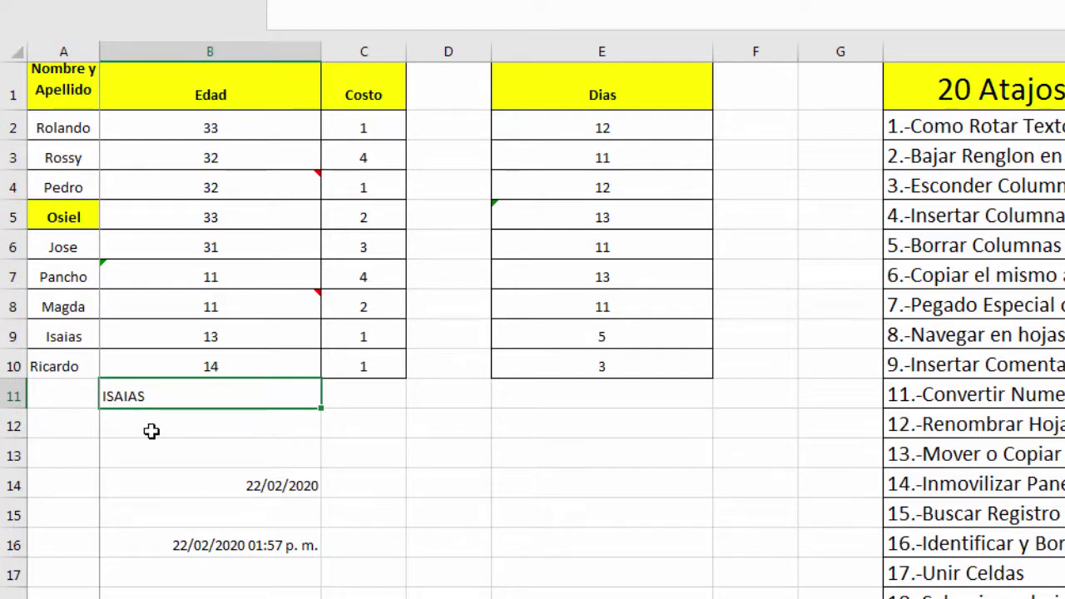
Step: Enter =MAYUSC(A6) in B12 so it displays JOSE
click(152, 430)
text(=)
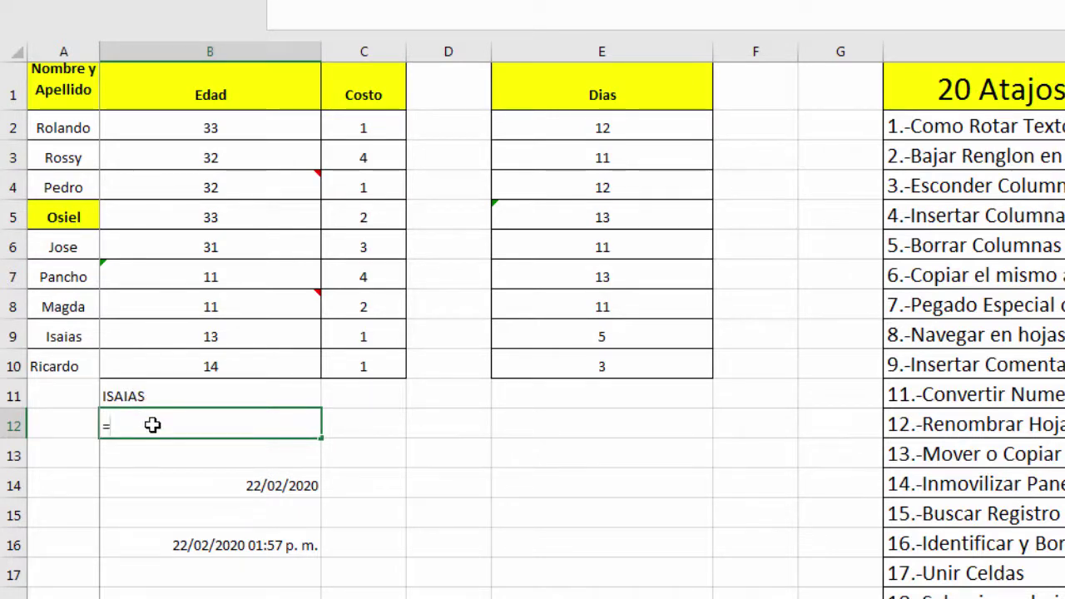
text(MAYUSC)
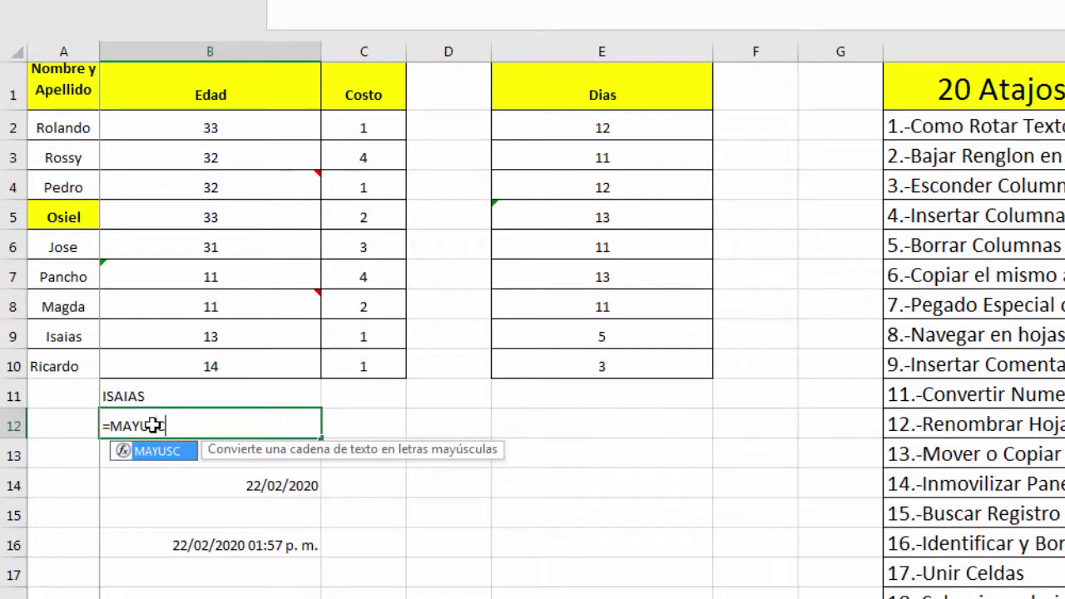
key(Tab)
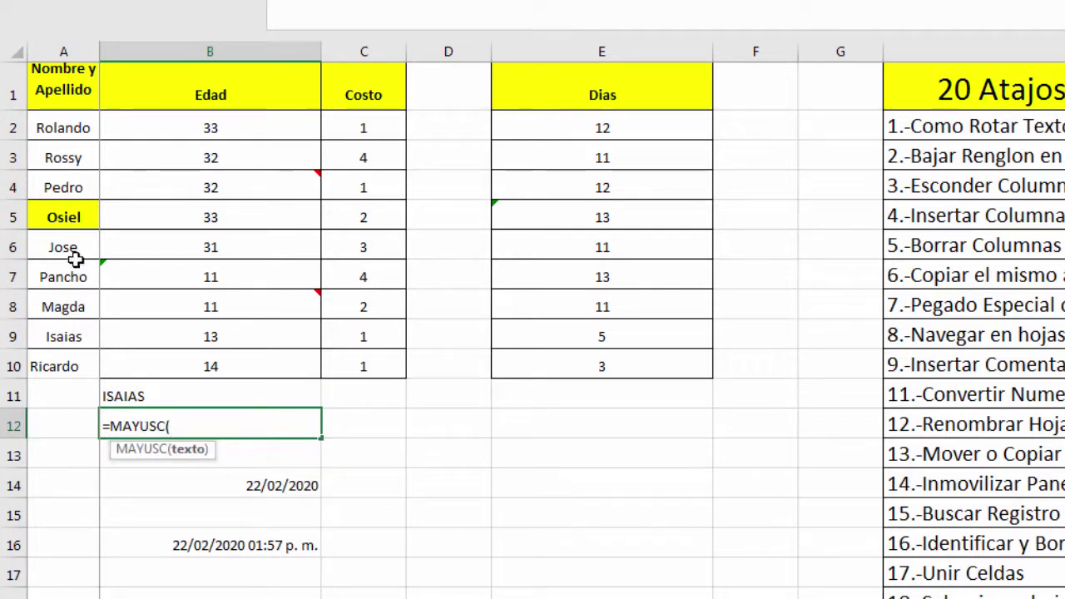
click(66, 247)
key(Return)
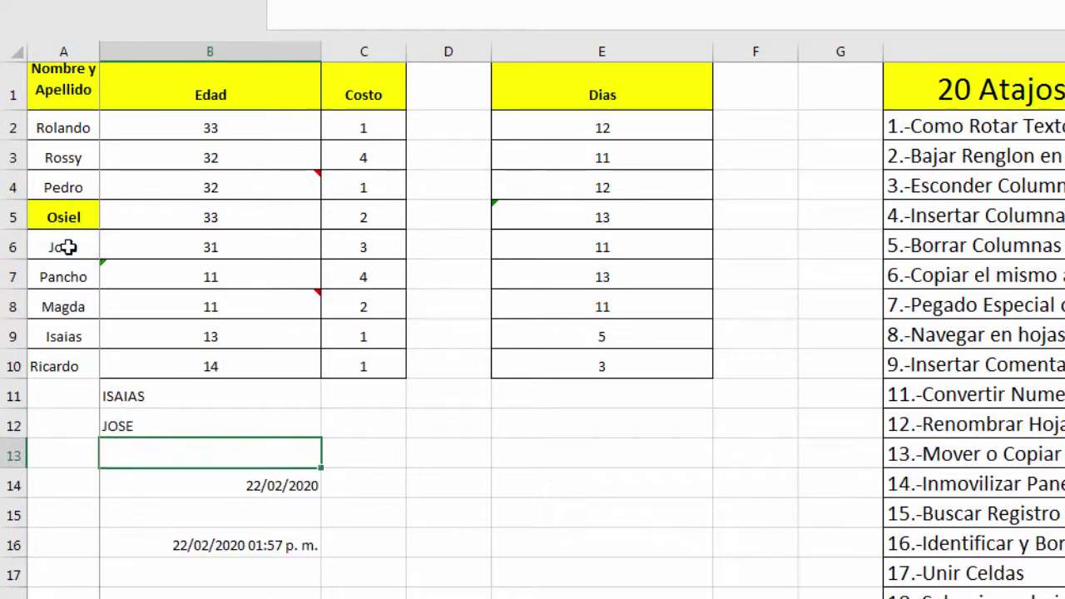
click(131, 419)
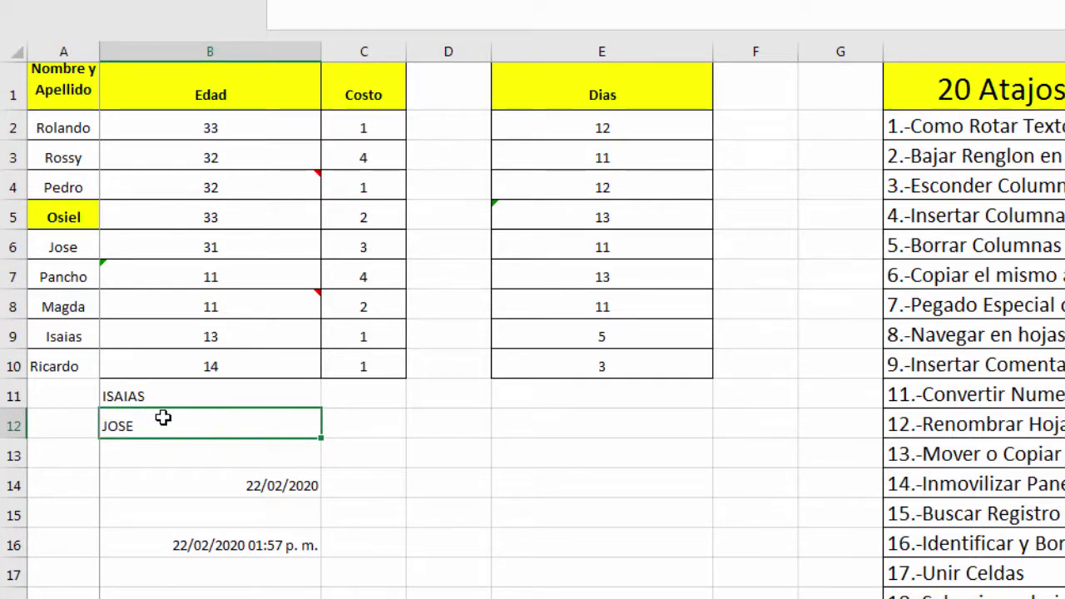
Step: Retype the A9 name as ISAIAS in capitals and delete the formula in B11
key(Up)
key(Up)
key(Up)
key(Up)
key(Up)
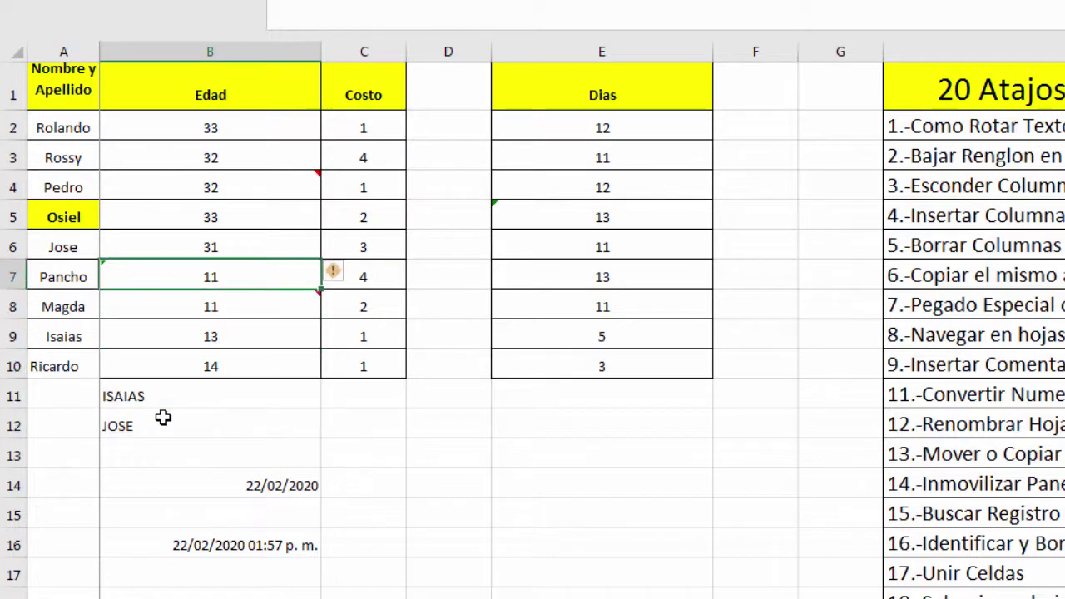
key(Down)
key(Left)
key(Down)
key(Down)
key(Up)
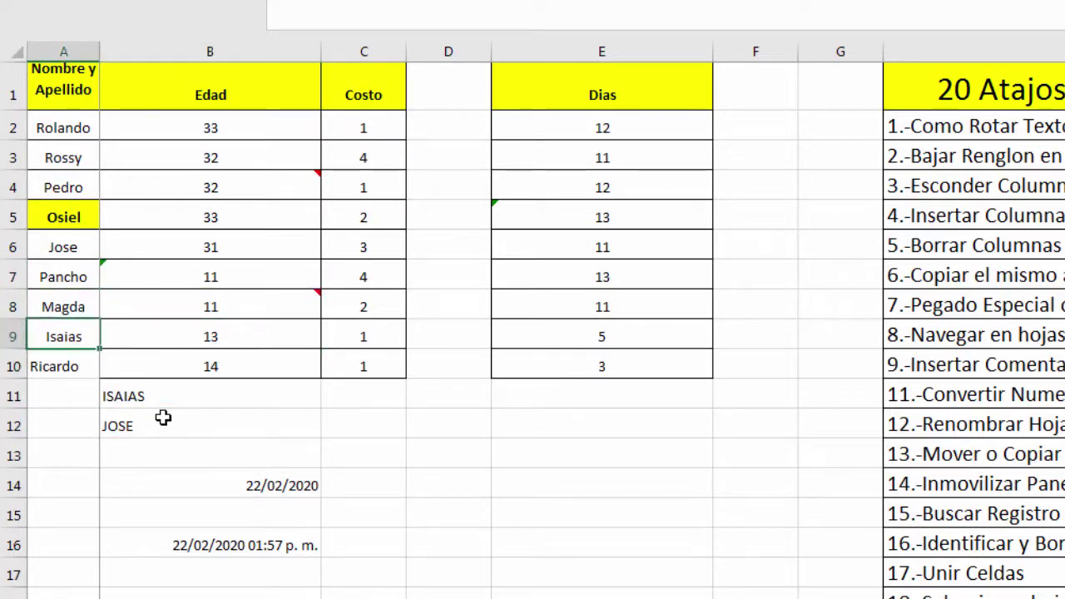
text(ISAI)
text(AS)
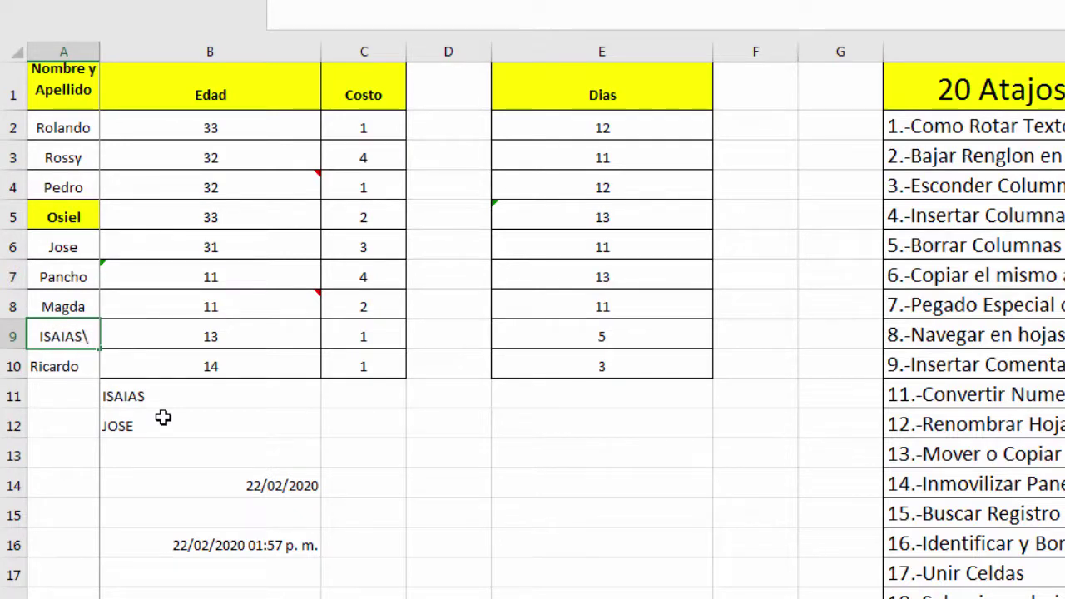
key(BackSpace)
key(BackSpace)
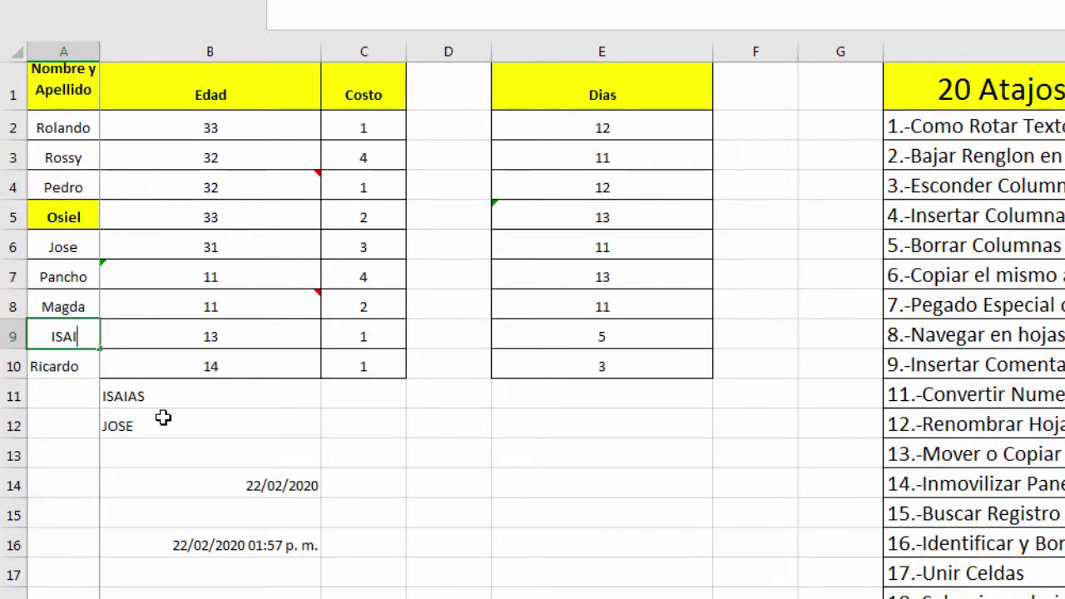
text(as)
key(BackSpace)
key(BackSpace)
key(BackSpace)
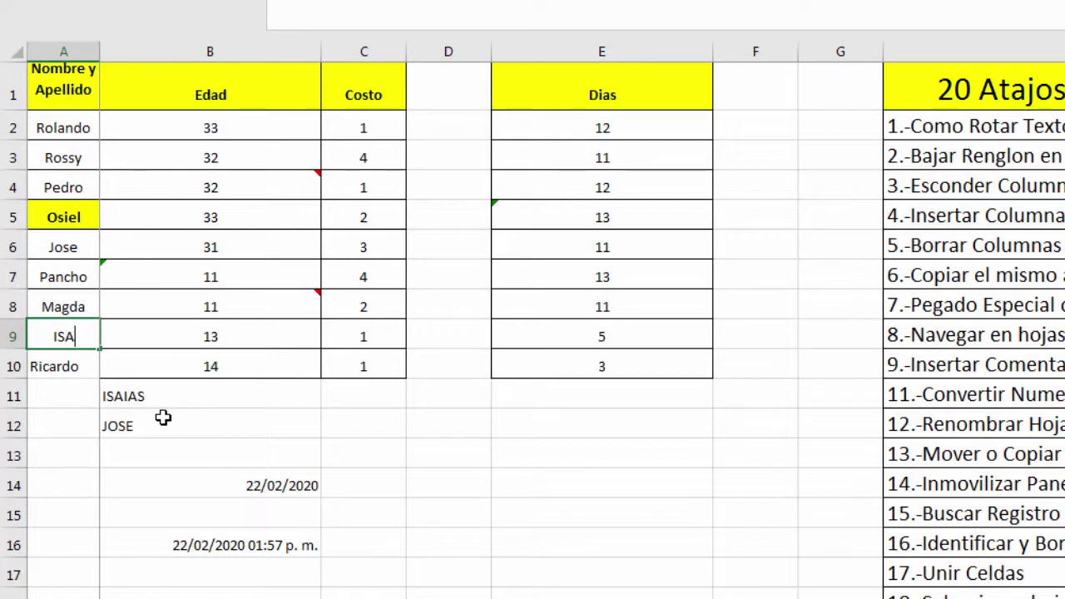
text(IAS)
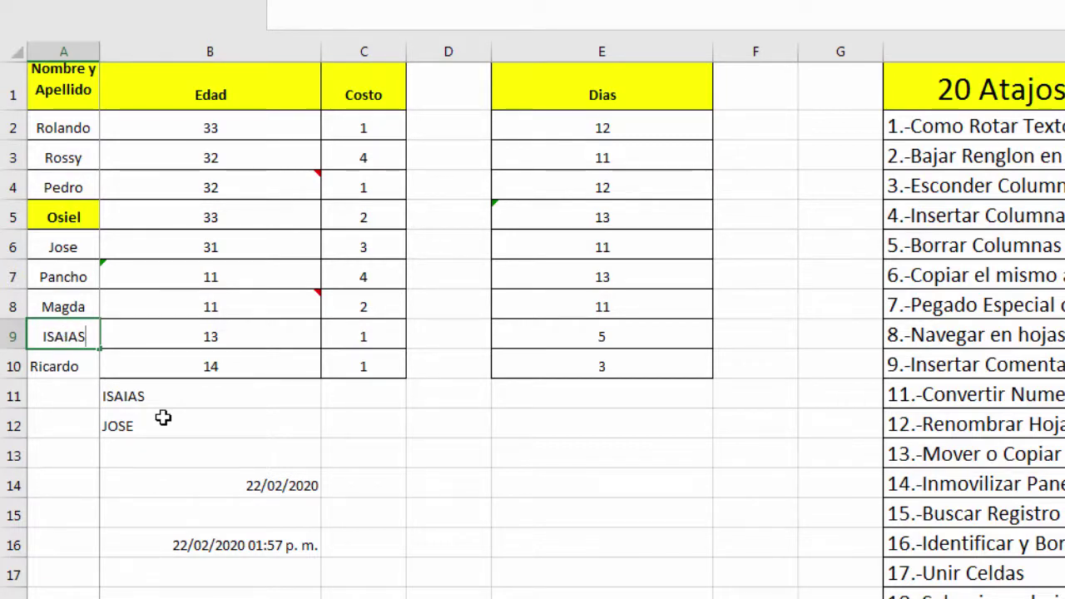
key(BackSpace)
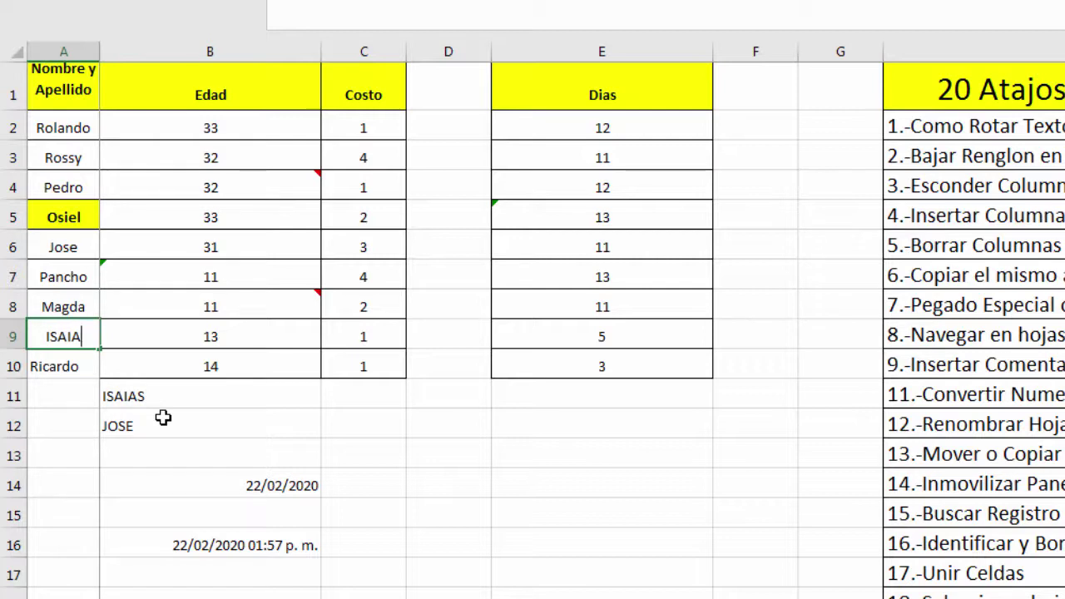
text(S)
key(Return)
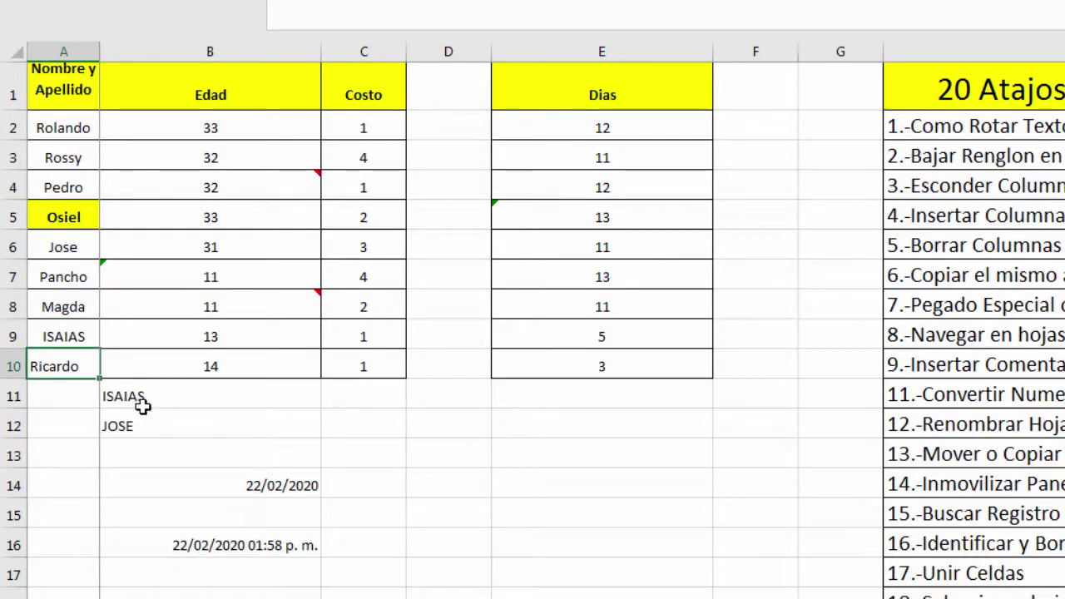
click(143, 405)
key(Delete)
Step: Clear B12 and enter =MINUSC(A9) in B11 so it shows isaias
key(Return)
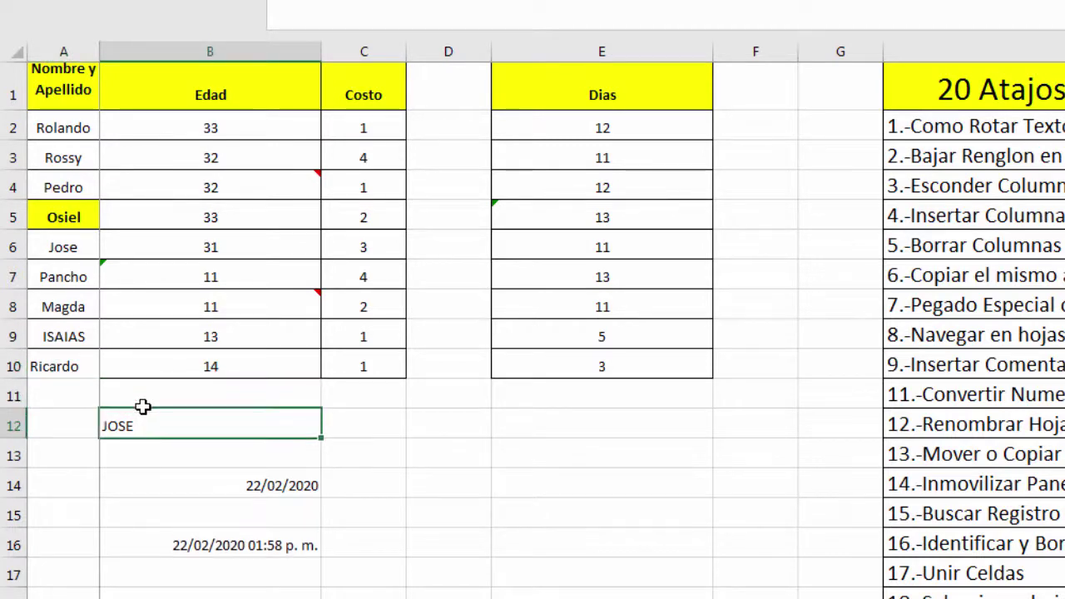
key(Delete)
click(143, 405)
text(=m)
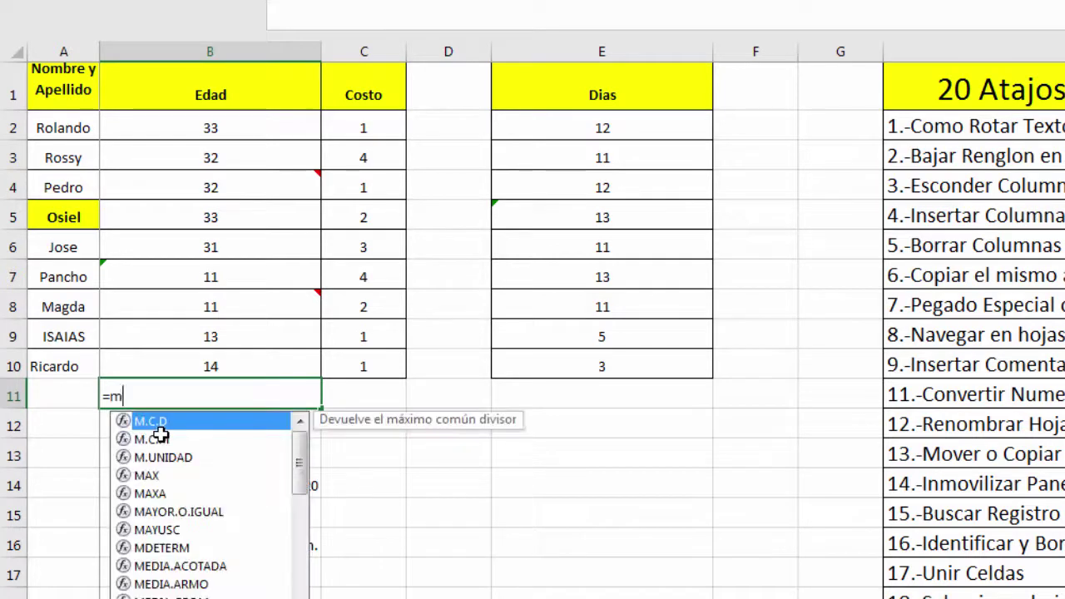
text(in)
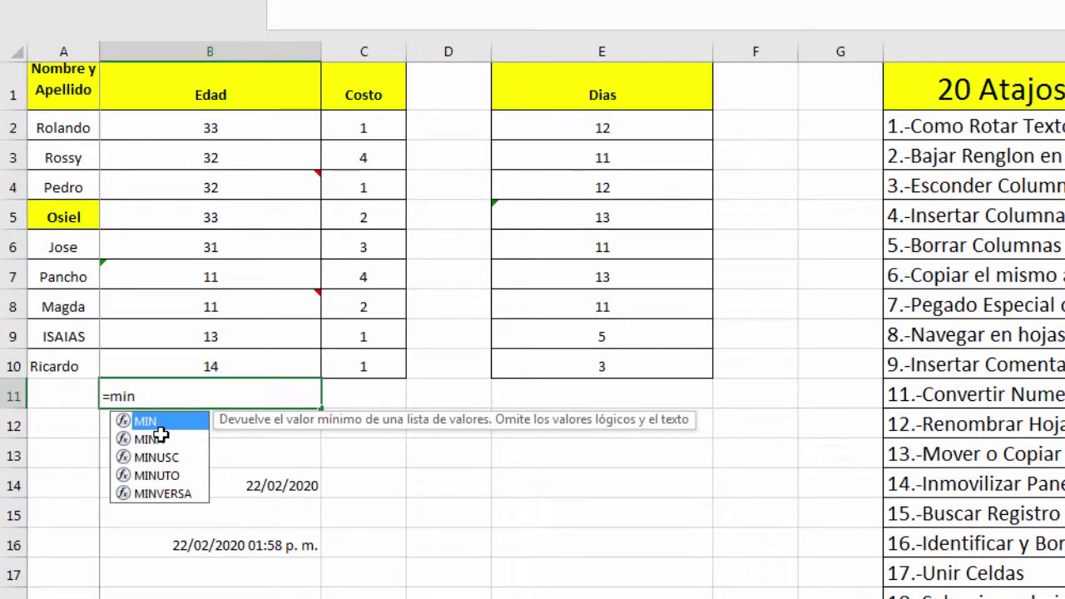
key(Escape)
key(BackSpace)
key(BackSpace)
text(us)
double_click(161, 433)
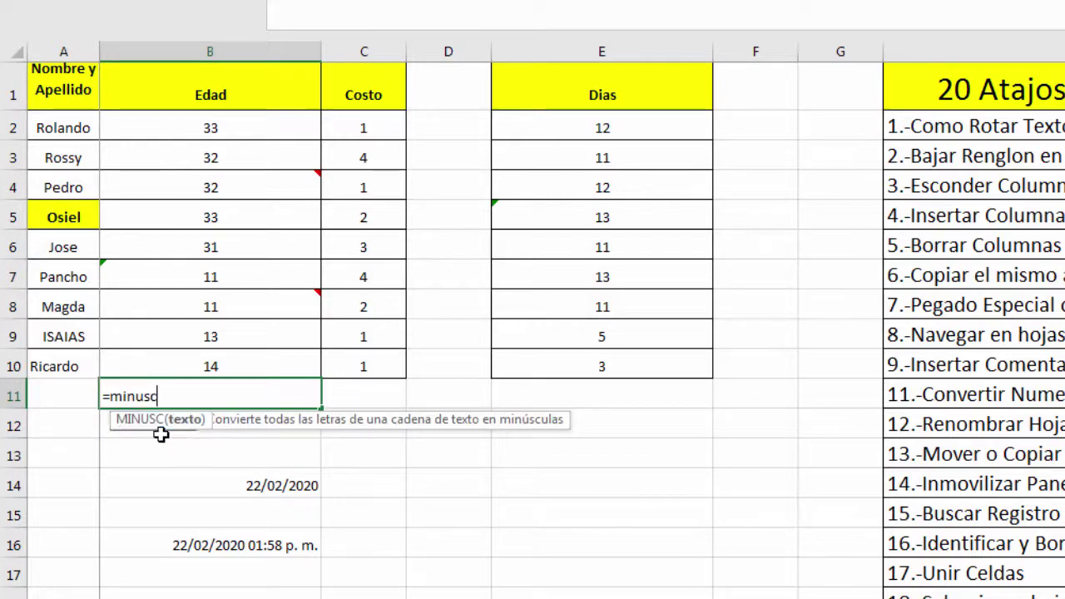
click(63, 335)
text())
key(Return)
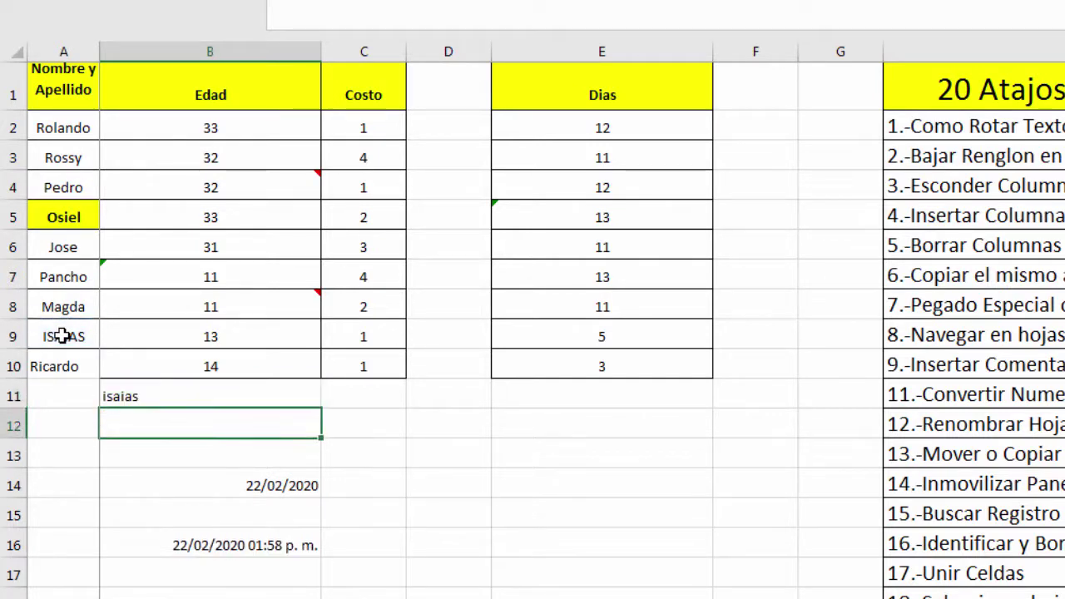
click(147, 396)
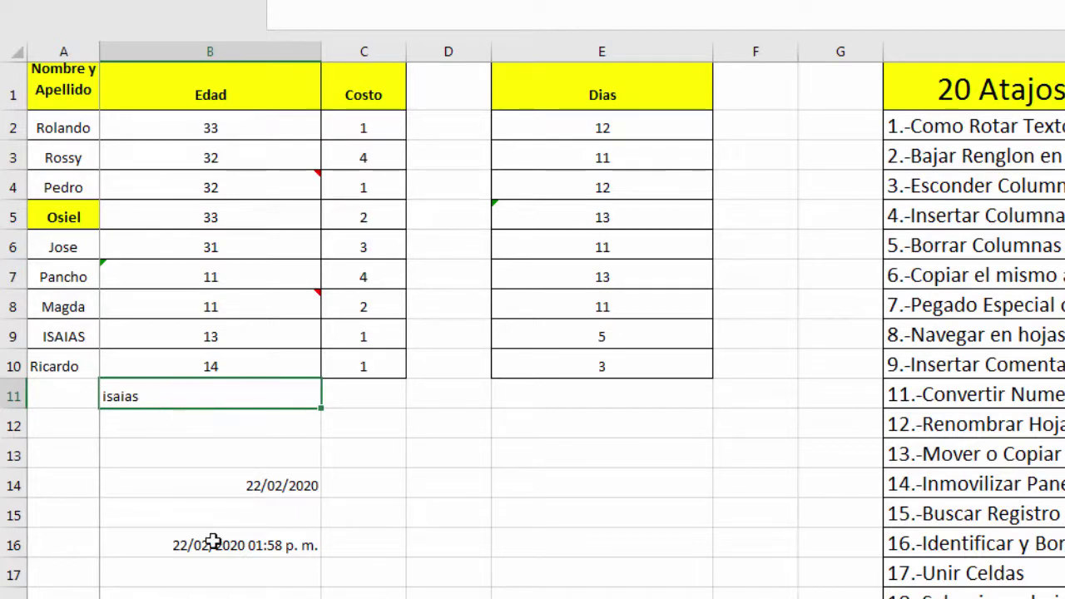
click(239, 545)
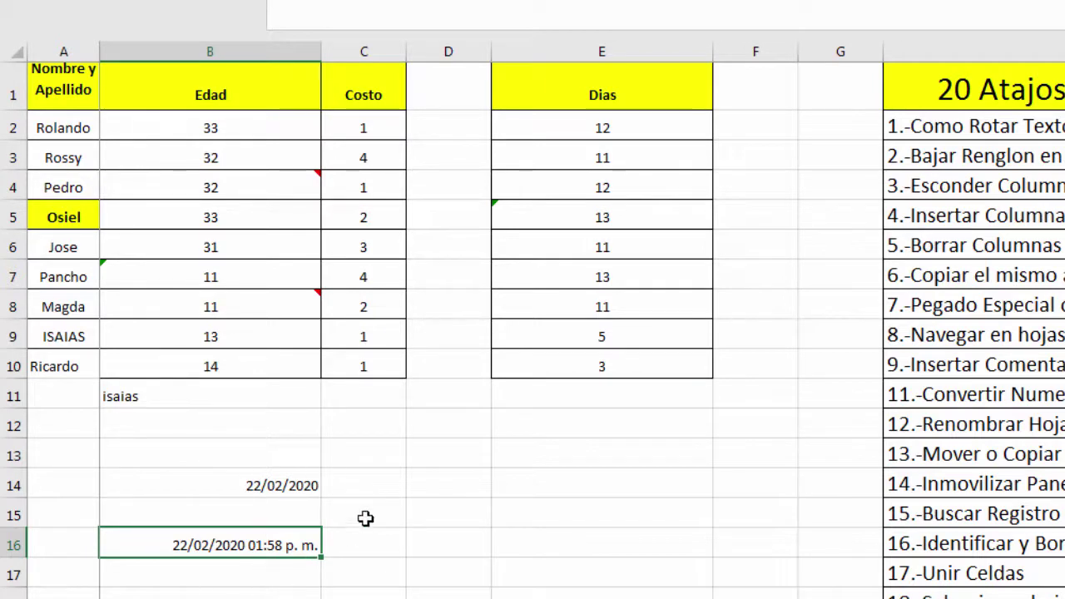
click(323, 481)
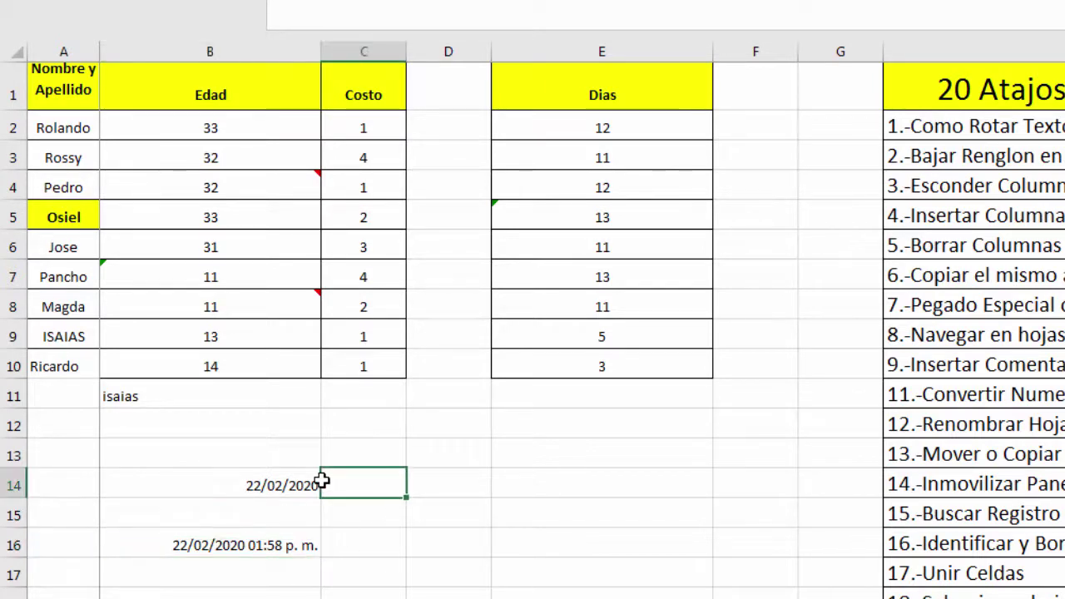